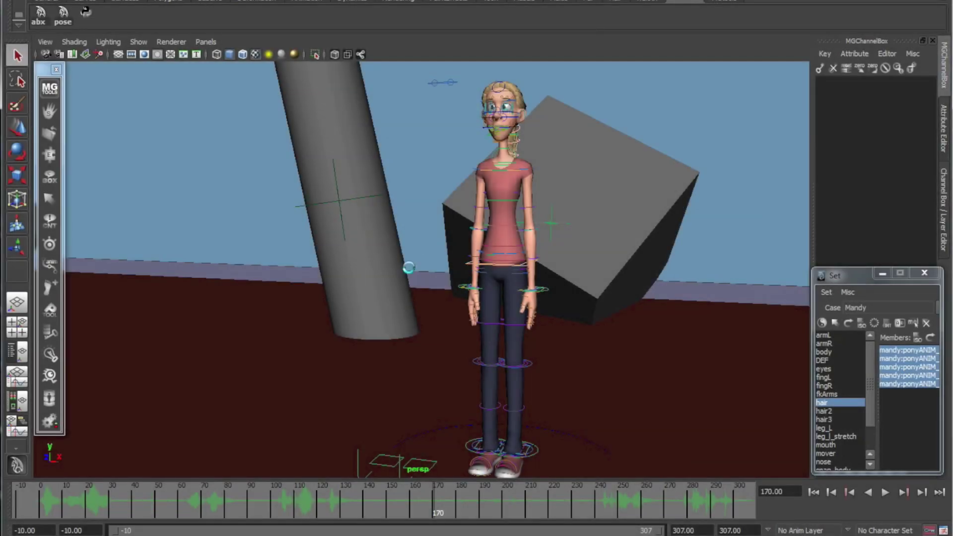
- Examine the standing character rig from the front and both sides at frame 170
{"action": "left_click_drag", "start_coordinate": [410, 301], "coordinate": [514, 335], "text": "alt"}
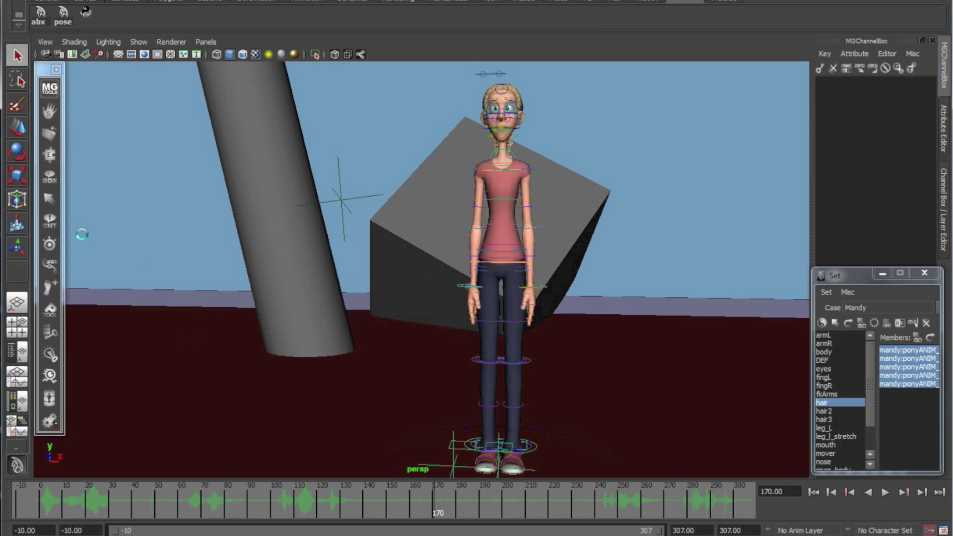
{"action": "left_click_drag", "start_coordinate": [158, 242], "coordinate": [321, 323], "text": "alt"}
{"action": "left_click_drag", "start_coordinate": [467, 304], "coordinate": [414, 204], "text": "alt"}
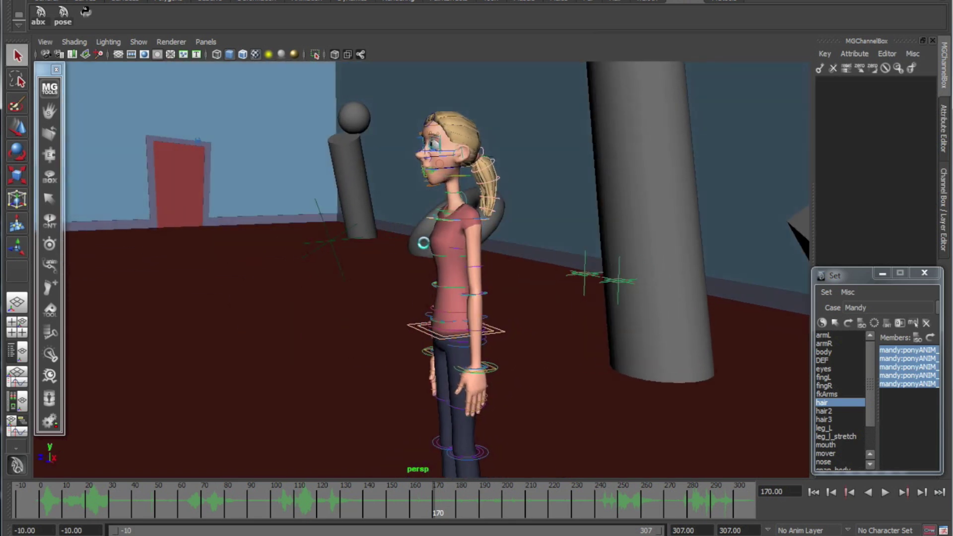
{"action": "left_click_drag", "start_coordinate": [317, 297], "coordinate": [292, 315], "text": "alt"}
{"action": "right_click_drag", "start_coordinate": [291, 315], "coordinate": [376, 341], "text": "alt"}
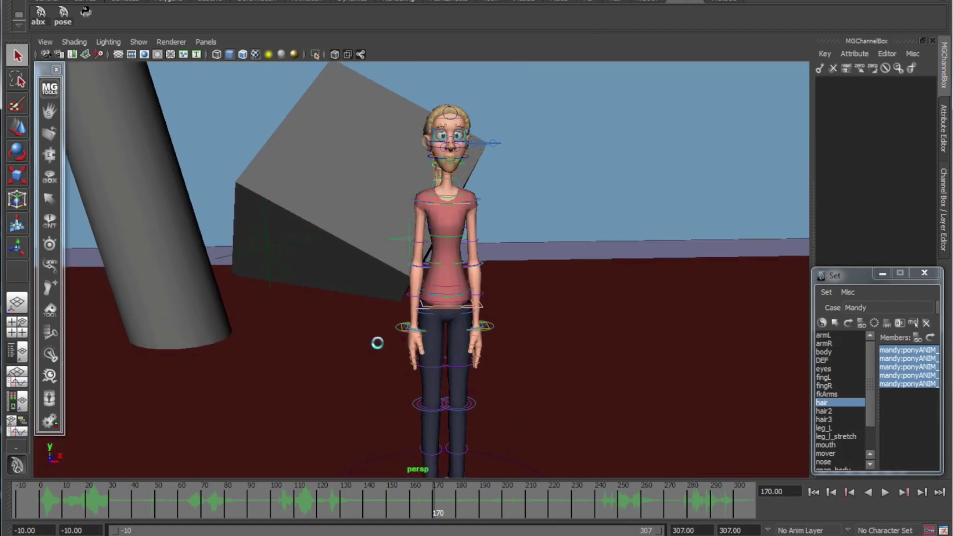
{"action": "left_click_drag", "start_coordinate": [377, 340], "coordinate": [613, 346], "text": "alt"}
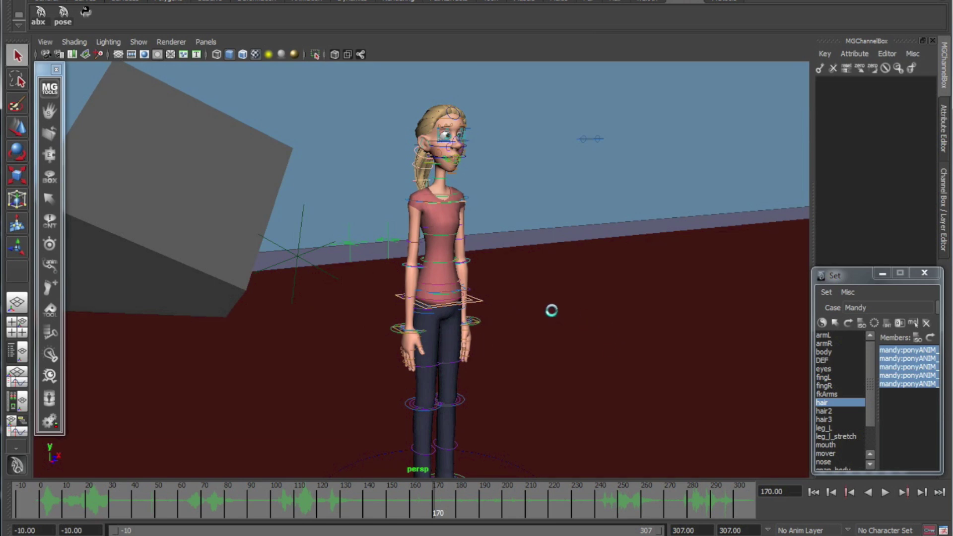
{"action": "left_click_drag", "start_coordinate": [551, 310], "coordinate": [492, 323], "text": "alt"}
{"action": "right_click_drag", "start_coordinate": [492, 323], "coordinate": [516, 344], "text": "alt"}
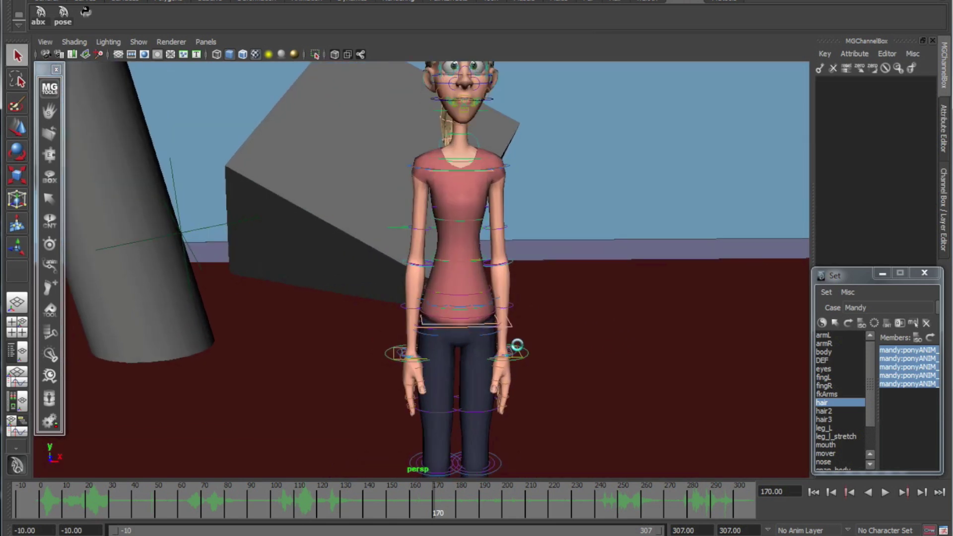
{"action": "left_click_drag", "start_coordinate": [517, 345], "coordinate": [531, 364], "text": "alt"}
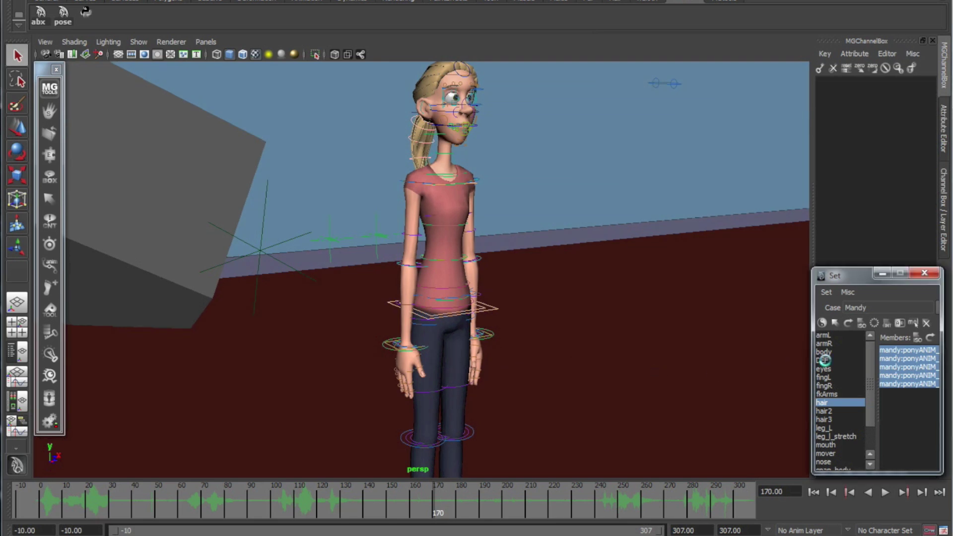
{"action": "left_click_drag", "start_coordinate": [677, 362], "coordinate": [623, 362], "text": "alt"}
- Try to move the left arm IK control outward from the body
{"action": "left_click", "coordinate": [513, 344]}
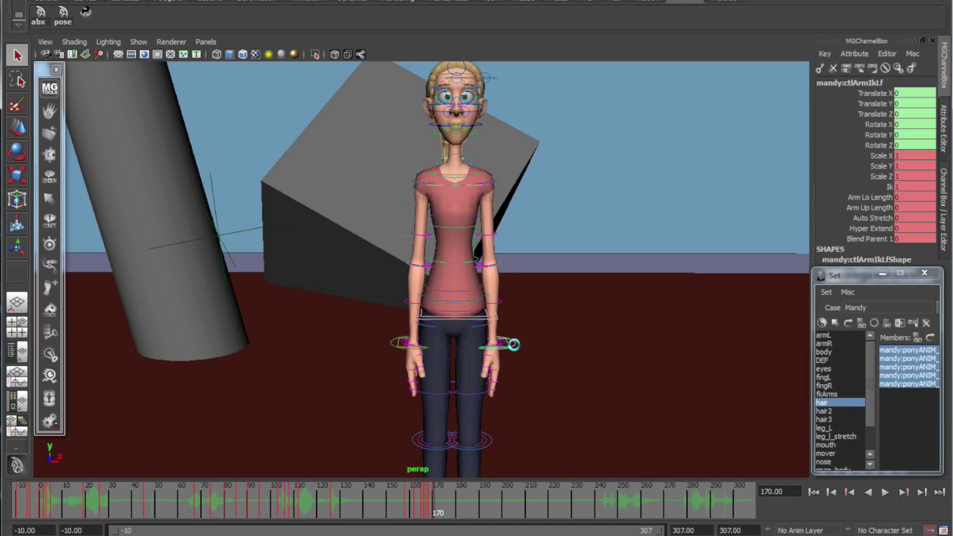
{"action": "key", "text": "w"}
{"action": "left_click_drag", "start_coordinate": [565, 366], "coordinate": [449, 371], "text": "alt"}
{"action": "right_click_drag", "start_coordinate": [450, 371], "coordinate": [502, 369], "text": "alt"}
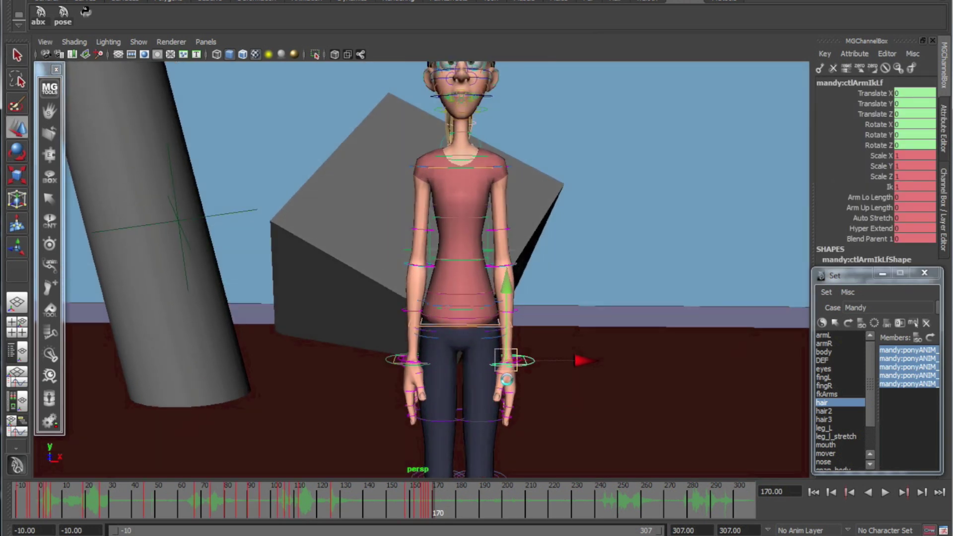
{"action": "left_click_drag", "start_coordinate": [511, 363], "coordinate": [621, 346]}
{"action": "key", "text": "ctrl+z"}
- Select all members of the DEF selection set and inspect these controls around the character's body
{"action": "left_click", "coordinate": [588, 343]}
{"action": "right_click_drag", "start_coordinate": [620, 346], "coordinate": [543, 347], "text": "alt"}
{"action": "middle_click_drag", "start_coordinate": [543, 348], "coordinate": [543, 309], "text": "alt"}
{"action": "left_click_drag", "start_coordinate": [544, 309], "coordinate": [545, 340], "text": "alt"}
{"action": "left_click", "coordinate": [822, 359]}
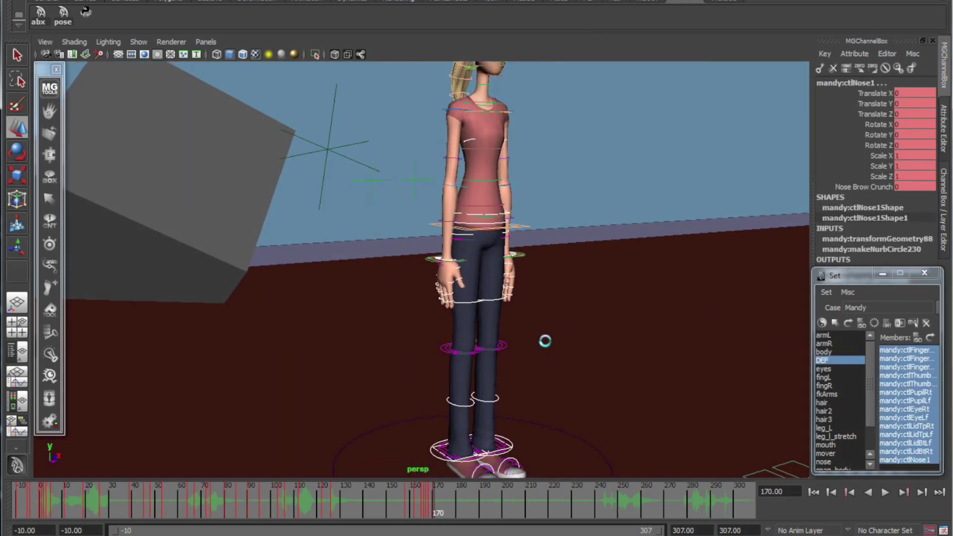
{"action": "left_click_drag", "start_coordinate": [546, 332], "coordinate": [491, 334], "text": "alt"}
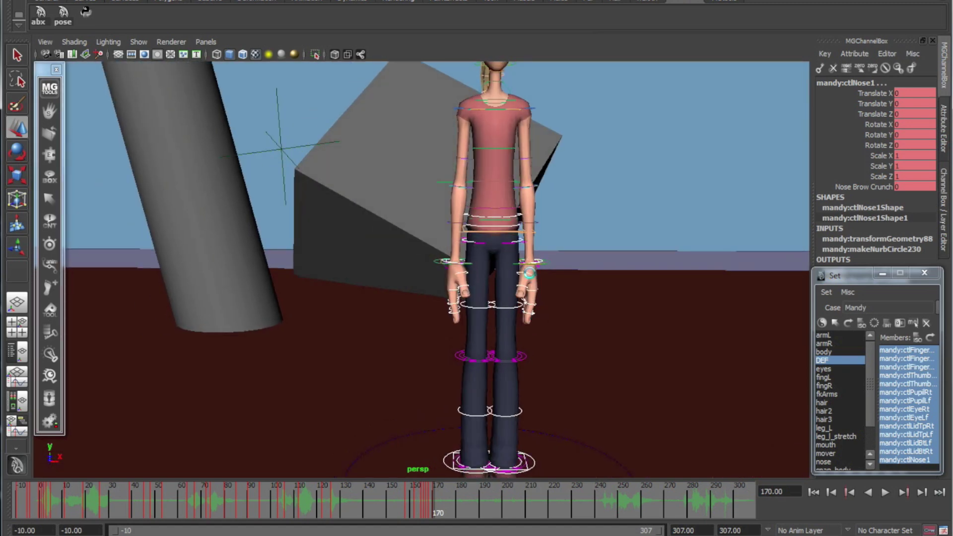
{"action": "left_click_drag", "start_coordinate": [498, 131], "coordinate": [402, 210], "text": "alt"}
- Open the abxPicker for the mandy rig and select the torso's direct controls one after another
{"action": "left_click", "coordinate": [39, 15]}
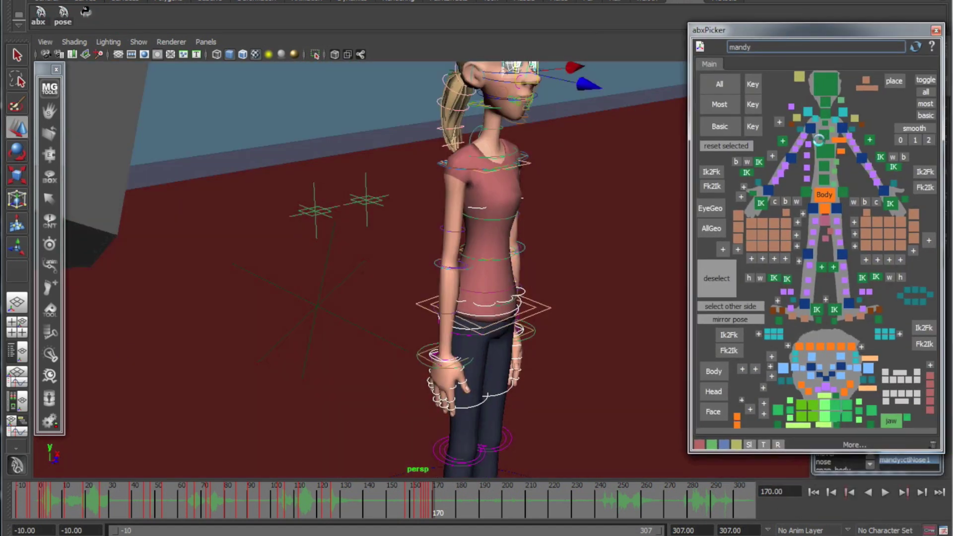
{"action": "left_click", "coordinate": [807, 144]}
{"action": "left_click", "coordinate": [805, 153]}
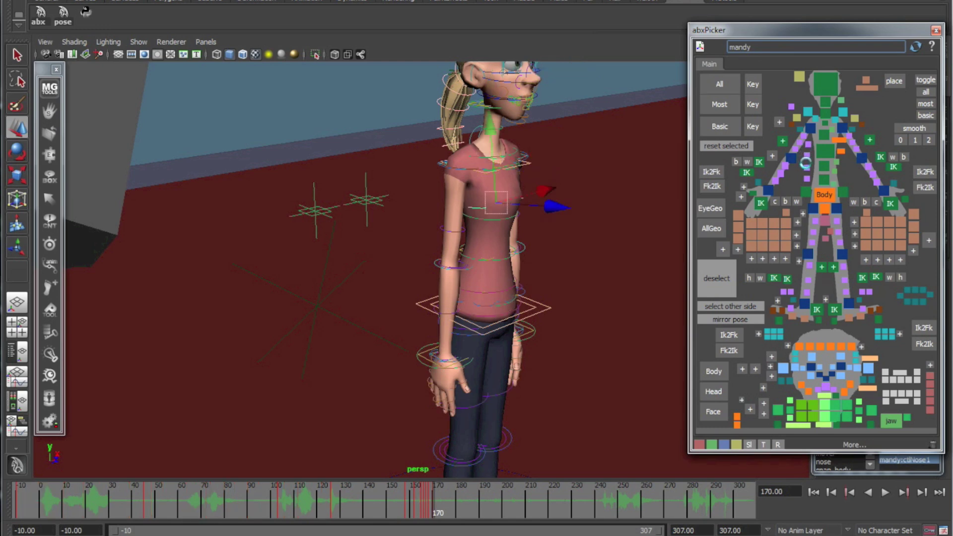
{"action": "left_click", "coordinate": [806, 172]}
{"action": "left_click", "coordinate": [806, 177]}
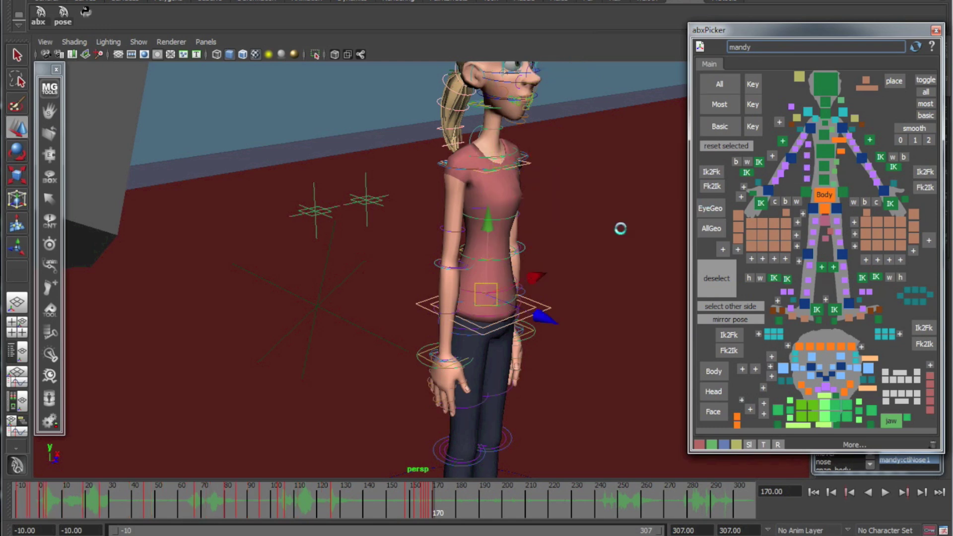
{"action": "left_click_drag", "start_coordinate": [621, 229], "coordinate": [470, 247], "text": "alt"}
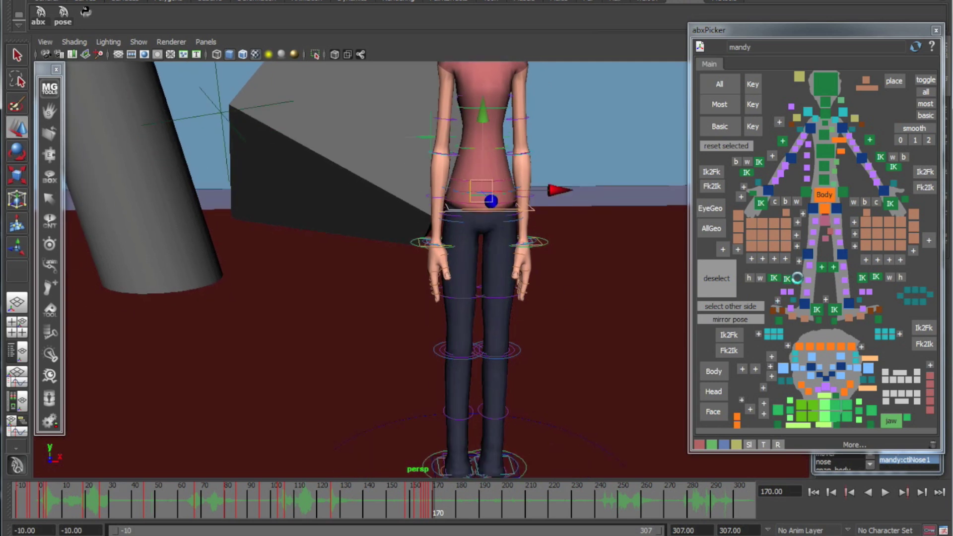
- Select the right thigh's direct controls in the picker, view them on the rig, and close the picker
{"action": "left_click", "coordinate": [809, 244]}
{"action": "left_click", "coordinate": [812, 234]}
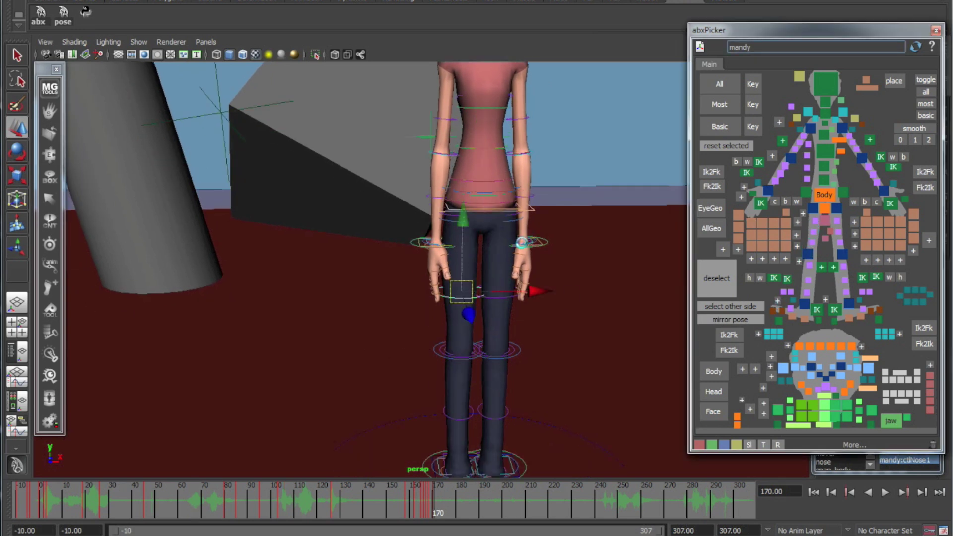
{"action": "left_click_drag", "start_coordinate": [522, 242], "coordinate": [501, 208], "text": "alt"}
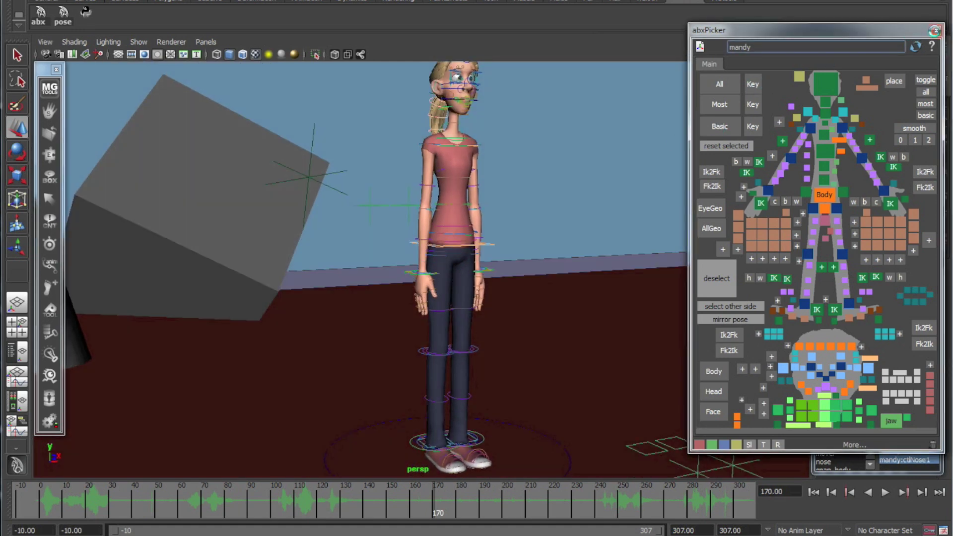
{"action": "left_click", "coordinate": [935, 31]}
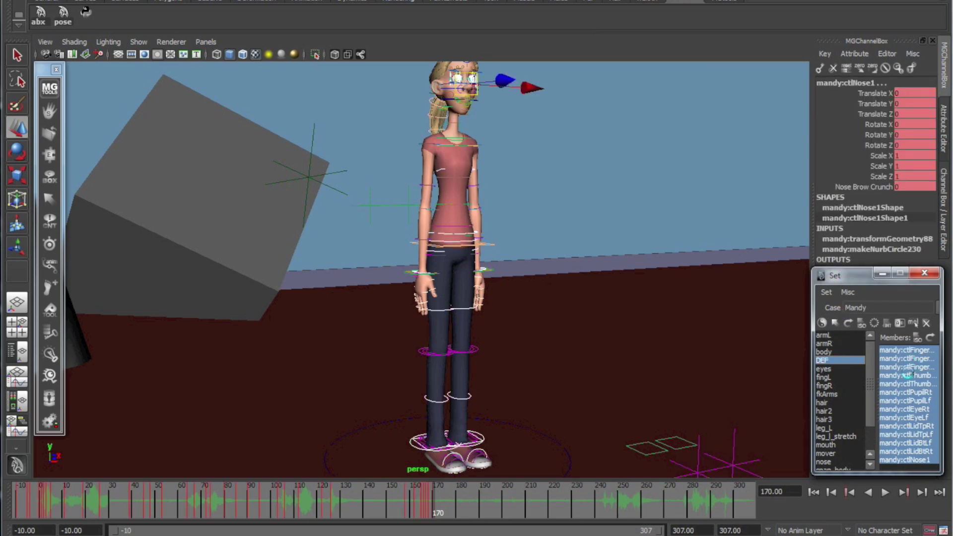
- Check the DEF controls' pose at frame -10 and move the current time to frame 171
{"action": "left_click_drag", "start_coordinate": [534, 319], "coordinate": [467, 329], "text": "alt"}
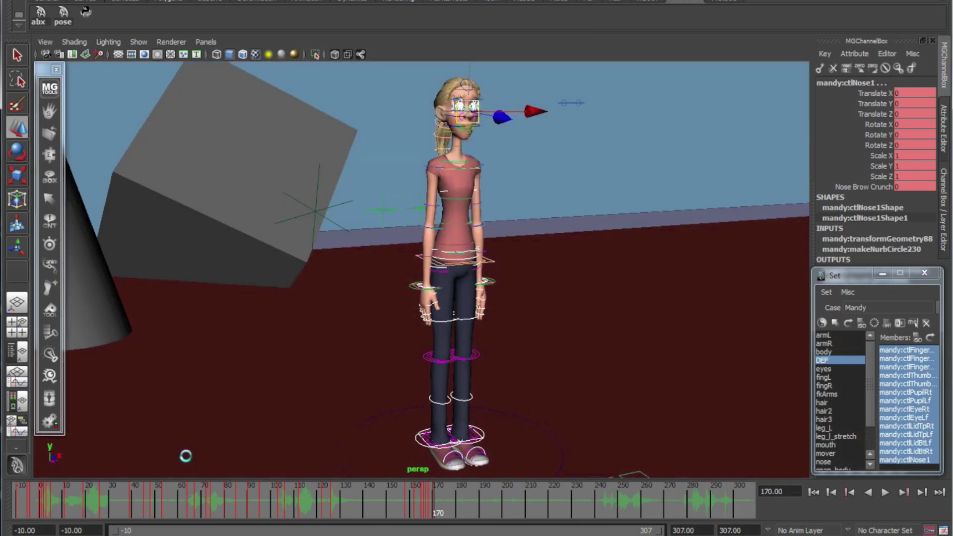
{"action": "left_click", "coordinate": [16, 502]}
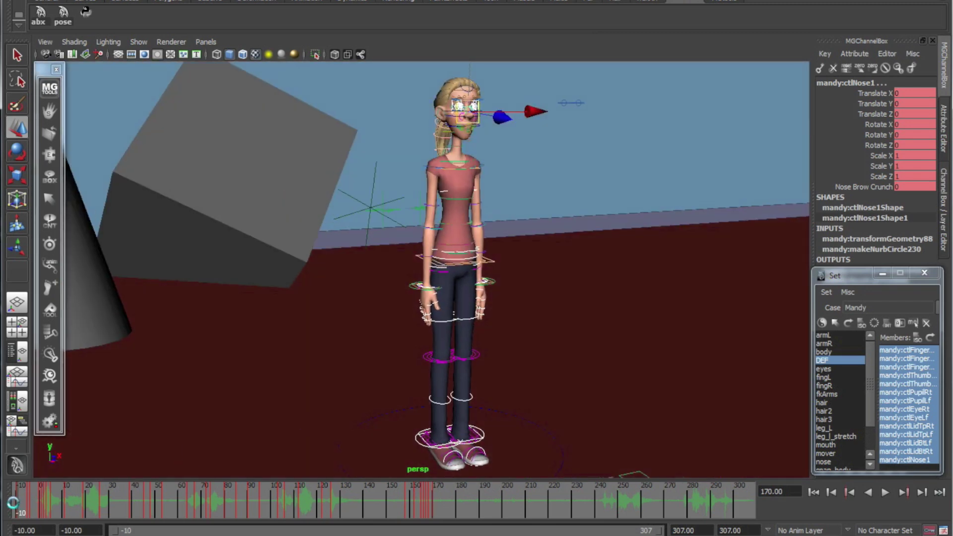
{"action": "left_click_drag", "start_coordinate": [430, 502], "coordinate": [435, 500]}
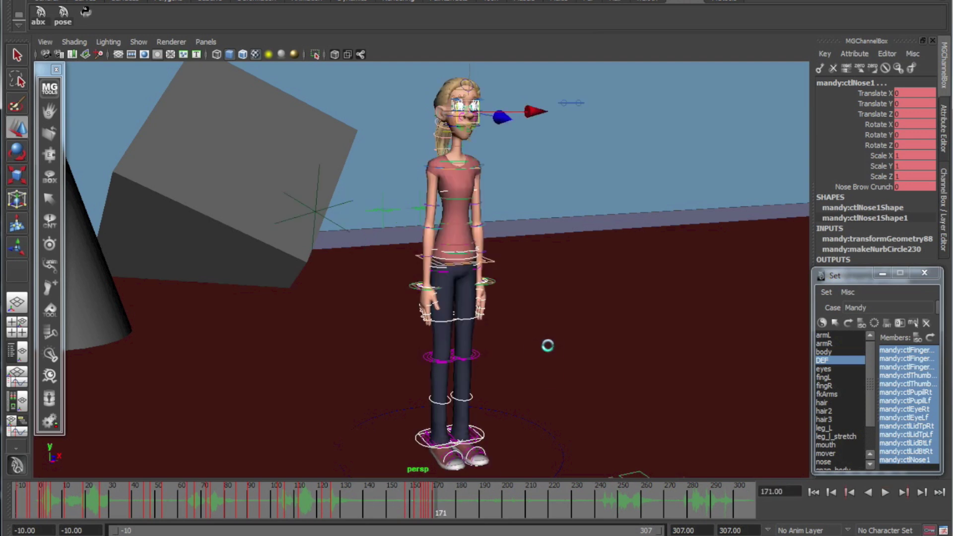
{"action": "left_click_drag", "start_coordinate": [548, 345], "coordinate": [494, 358], "text": "alt"}
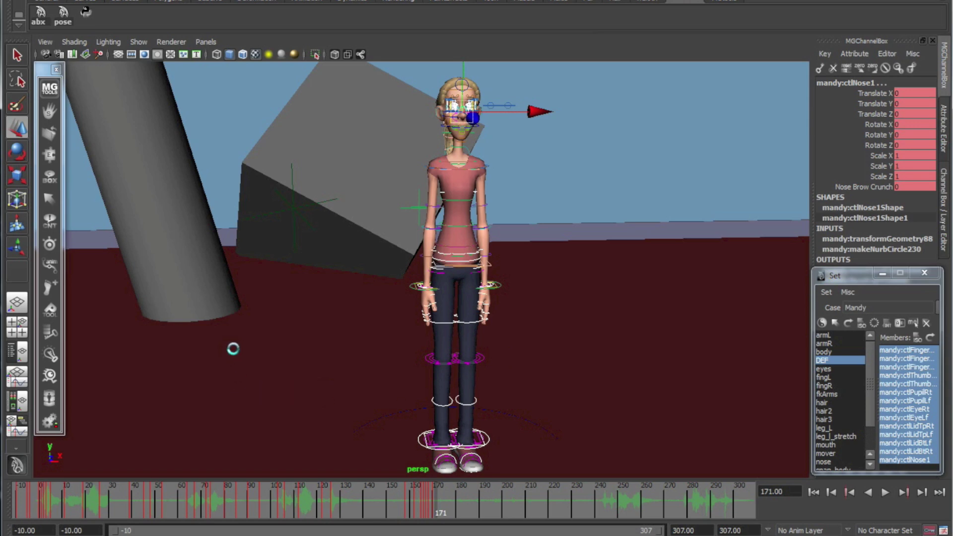
- Open the Graph Editor and isolate the Scale X, Scale Y and Scale Z curves of ctlChestDirect1
{"action": "key", "text": "alt+g"}
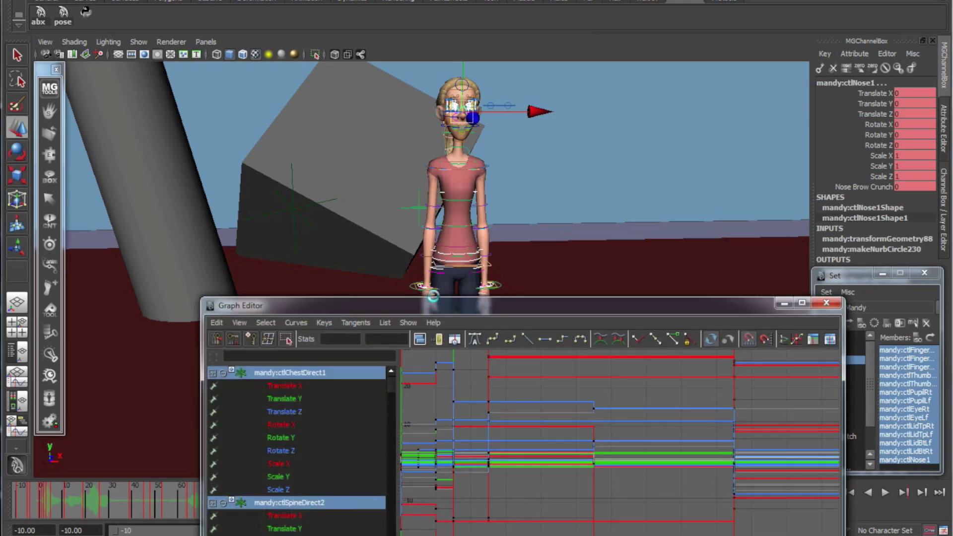
{"action": "left_click_drag", "start_coordinate": [433, 298], "coordinate": [388, 167]}
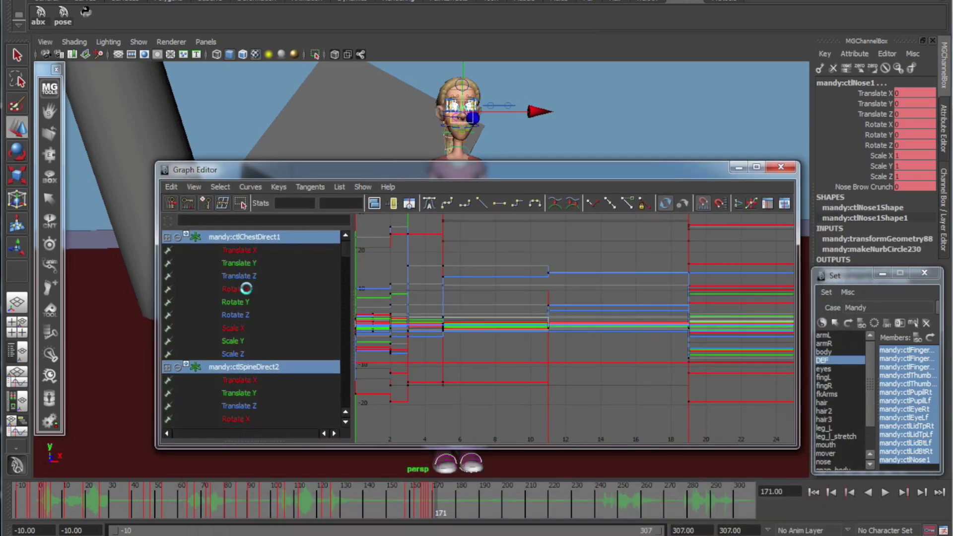
{"action": "left_click_drag", "start_coordinate": [232, 328], "coordinate": [232, 354]}
{"action": "key", "text": "f"}
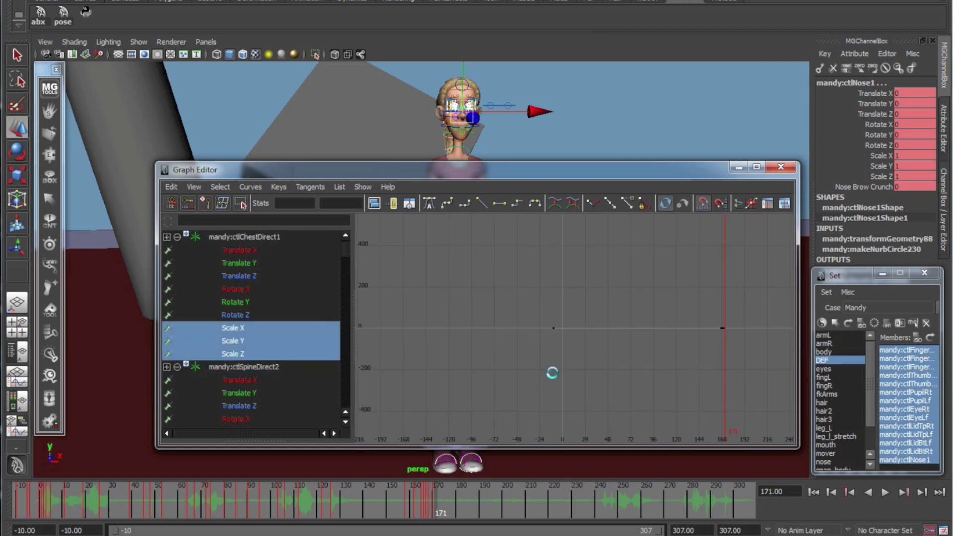
{"action": "scroll", "coordinate": [610, 377], "scroll_direction": "up", "scroll_amount": 2}
- Inspect the scale keys at frame 170 and at the curve's start, close the Graph Editor, and clear the selection
{"action": "left_click_drag", "start_coordinate": [757, 309], "coordinate": [788, 338]}
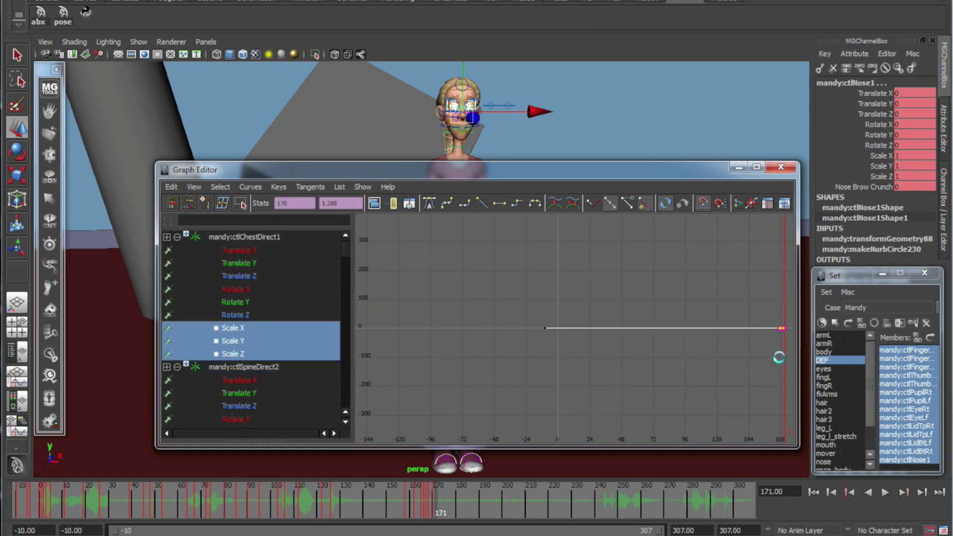
{"action": "left_click", "coordinate": [644, 361]}
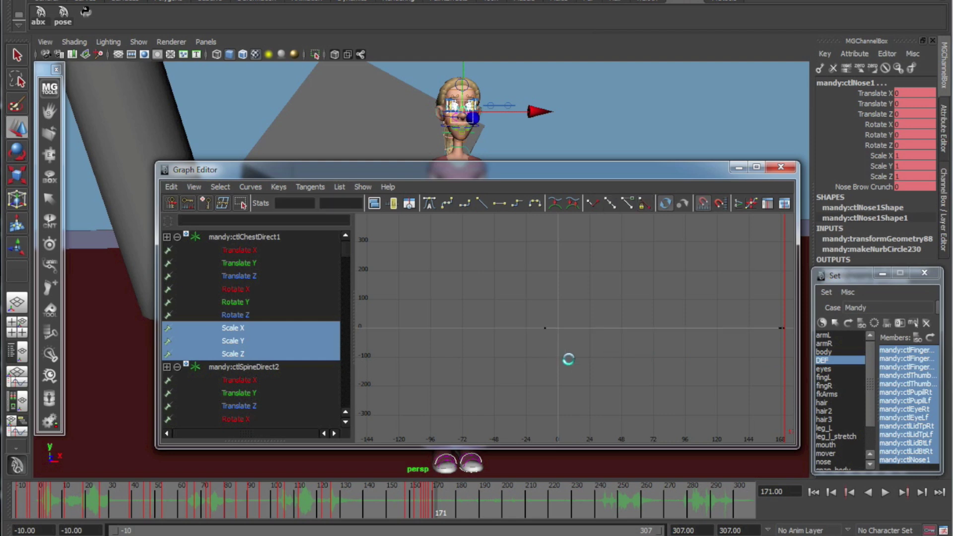
{"action": "left_click_drag", "start_coordinate": [569, 359], "coordinate": [522, 307]}
{"action": "left_click", "coordinate": [605, 297]}
{"action": "left_click", "coordinate": [781, 167]}
{"action": "left_click", "coordinate": [628, 224]}
- Scrub through the character's animation in a wider view and stop at frame 132
{"action": "left_click_drag", "start_coordinate": [627, 224], "coordinate": [472, 340], "text": "alt"}
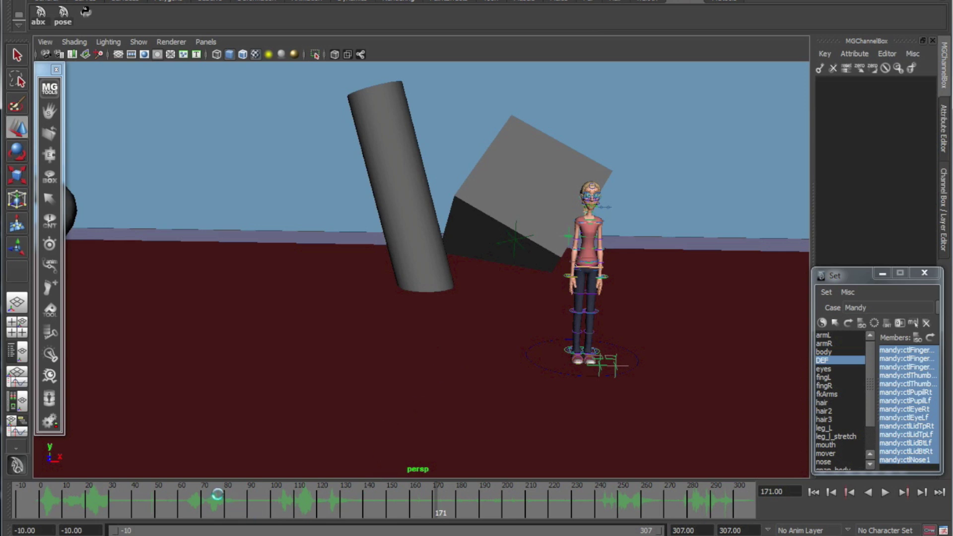
{"action": "left_click_drag", "start_coordinate": [43, 498], "coordinate": [446, 494]}
{"action": "left_click_drag", "start_coordinate": [332, 497], "coordinate": [346, 498]}
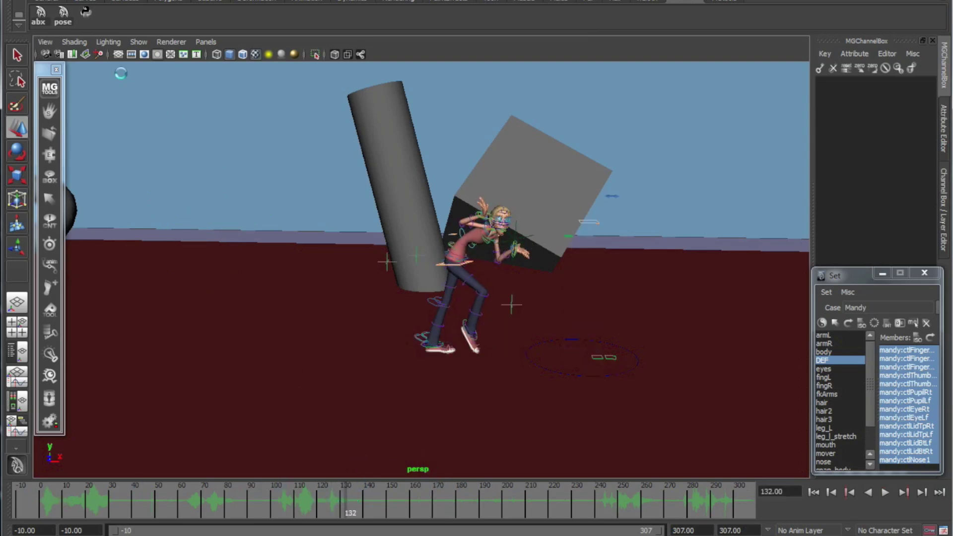
- Look through the camMain camera in the viewport
{"action": "left_click", "coordinate": [205, 41]}
{"action": "mouse_move", "coordinate": [218, 53]}
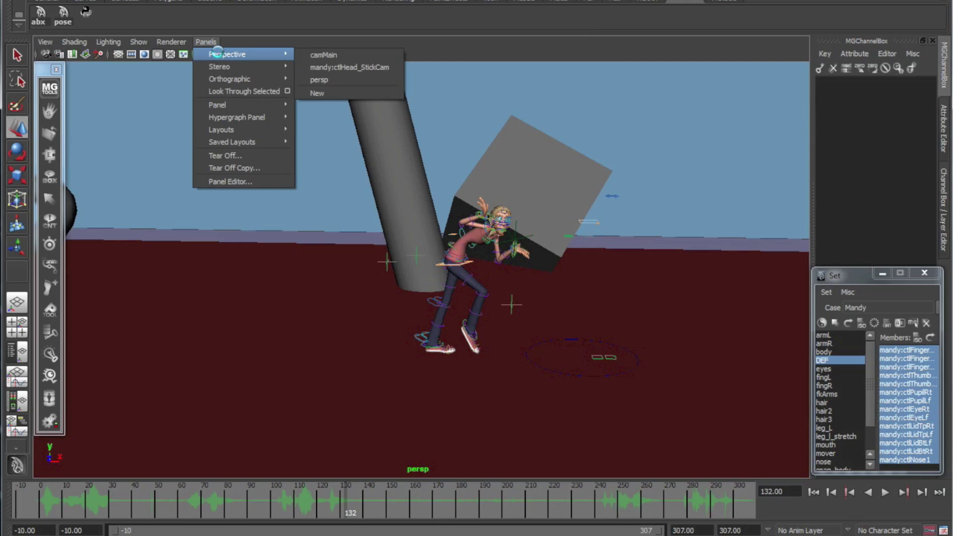
{"action": "left_click", "coordinate": [332, 54]}
{"action": "left_click", "coordinate": [205, 42]}
{"action": "mouse_move", "coordinate": [243, 53]}
{"action": "left_click", "coordinate": [318, 54]}
{"action": "key", "text": "q"}
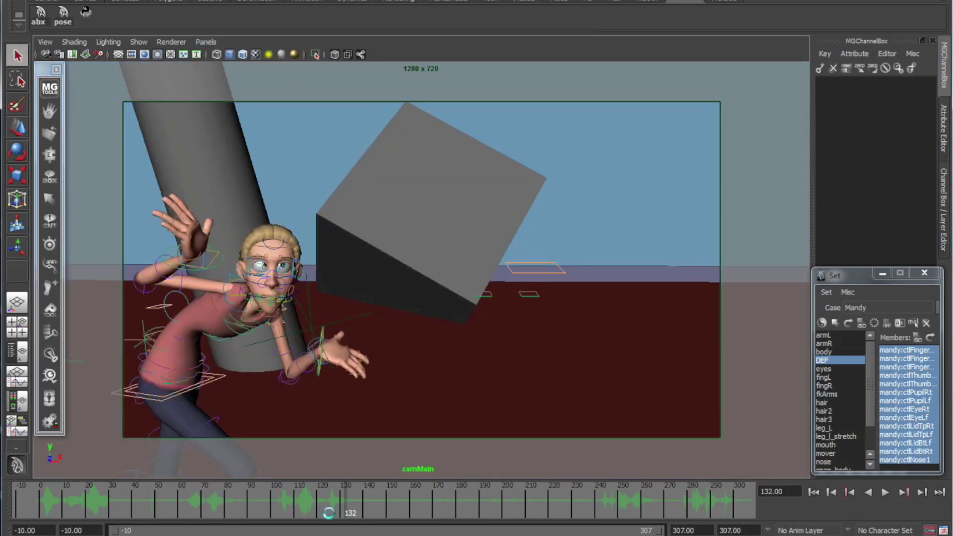
{"action": "key", "text": "w"}
- Hide the rig's control curves and play the shot from frame 134, stopping at frame 236
{"action": "left_click", "coordinate": [350, 507]}
{"action": "left_click", "coordinate": [49, 244]}
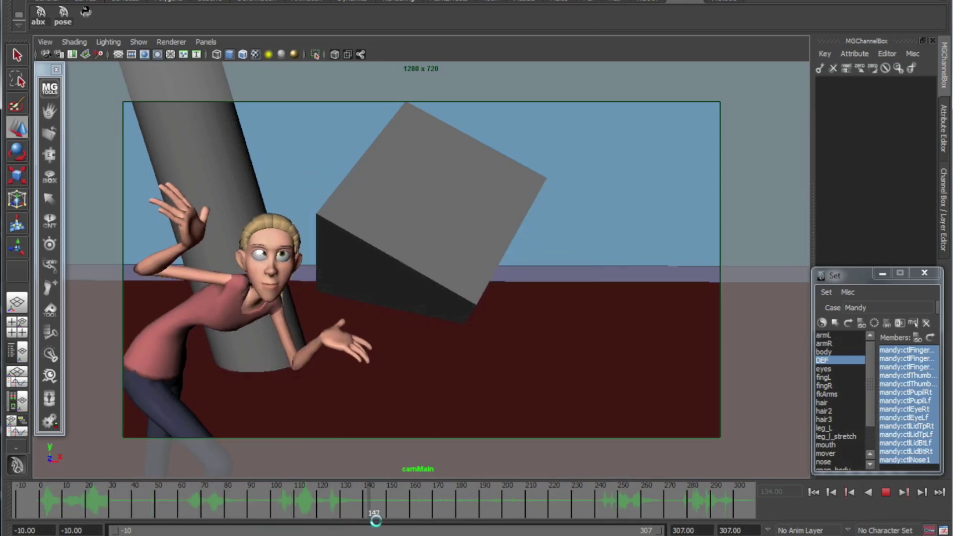
{"action": "key", "text": "alt+v"}
{"action": "key", "text": "alt+v"}
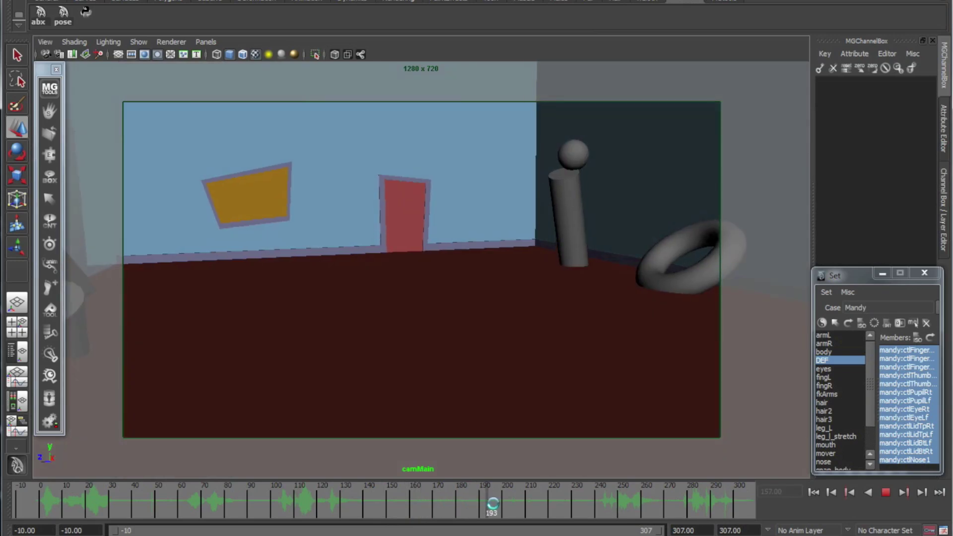
{"action": "key", "text": "alt+v"}
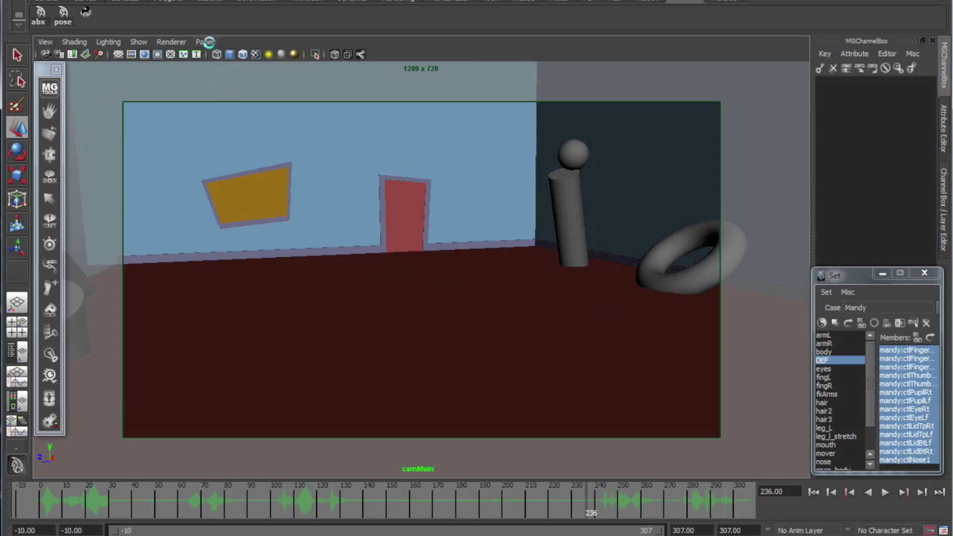
- Switch the viewport back to the persp camera and frame the standing character more closely
{"action": "key", "text": "space"}
{"action": "left_click_drag", "start_coordinate": [366, 221], "coordinate": [366, 195]}
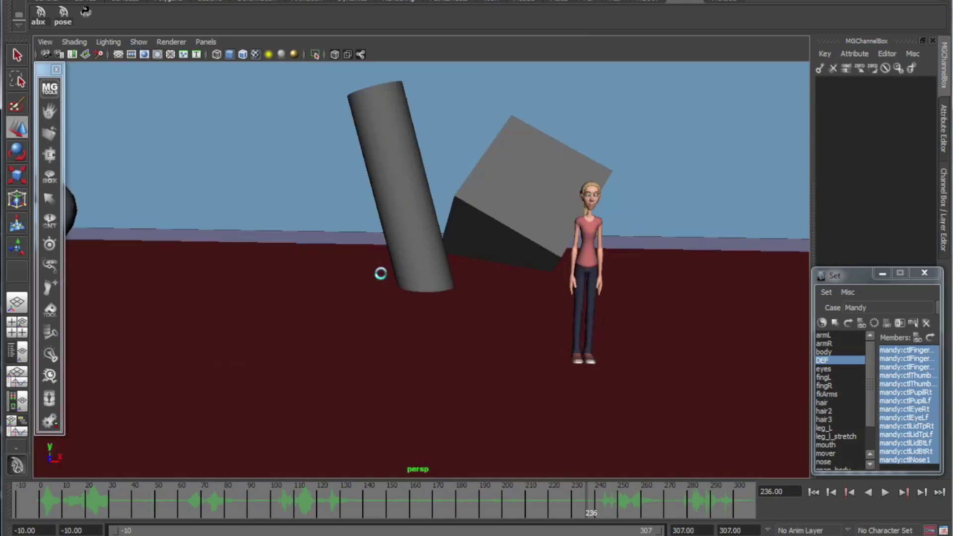
{"action": "middle_click_drag", "start_coordinate": [596, 313], "coordinate": [472, 306], "text": "alt"}
{"action": "right_click_drag", "start_coordinate": [472, 307], "coordinate": [582, 325], "text": "alt"}
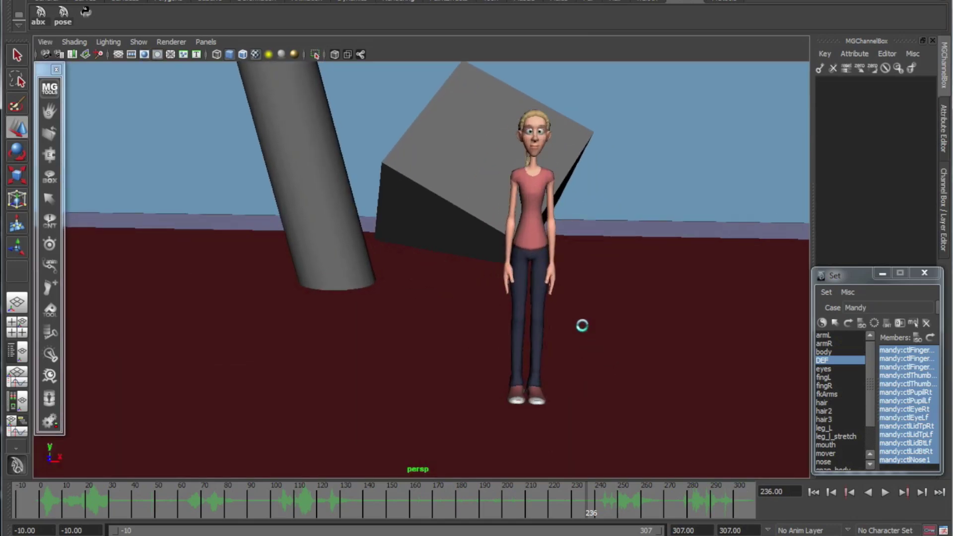
- Play the animation from frame 142, stop at frame 156, and examine the character's leaning pose from several angles
{"action": "middle_click_drag", "start_coordinate": [582, 325], "coordinate": [515, 358], "text": "alt"}
{"action": "left_click_drag", "start_coordinate": [516, 357], "coordinate": [469, 348], "text": "alt"}
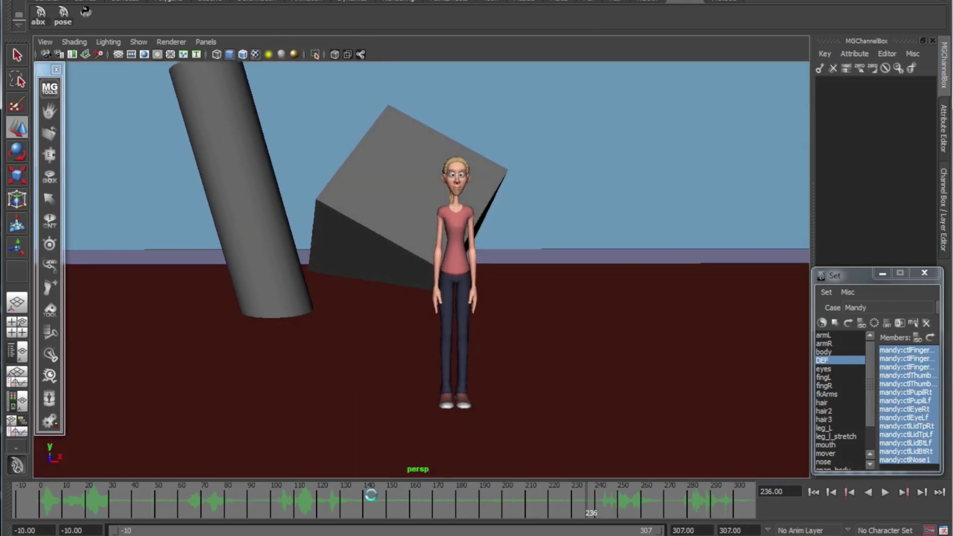
{"action": "left_click", "coordinate": [371, 494]}
{"action": "key", "text": "alt+v"}
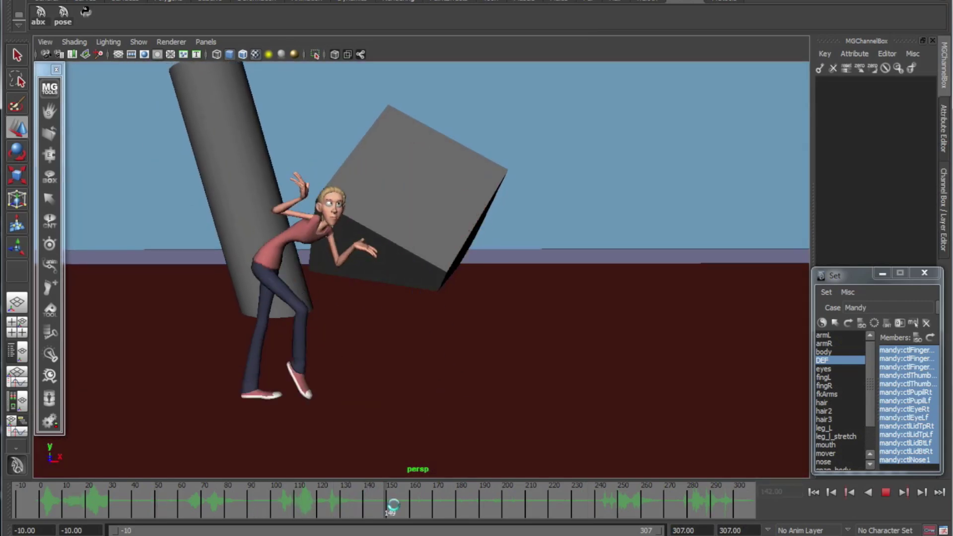
{"action": "key", "text": "alt+v"}
{"action": "left_click_drag", "start_coordinate": [417, 369], "coordinate": [381, 363], "text": "alt"}
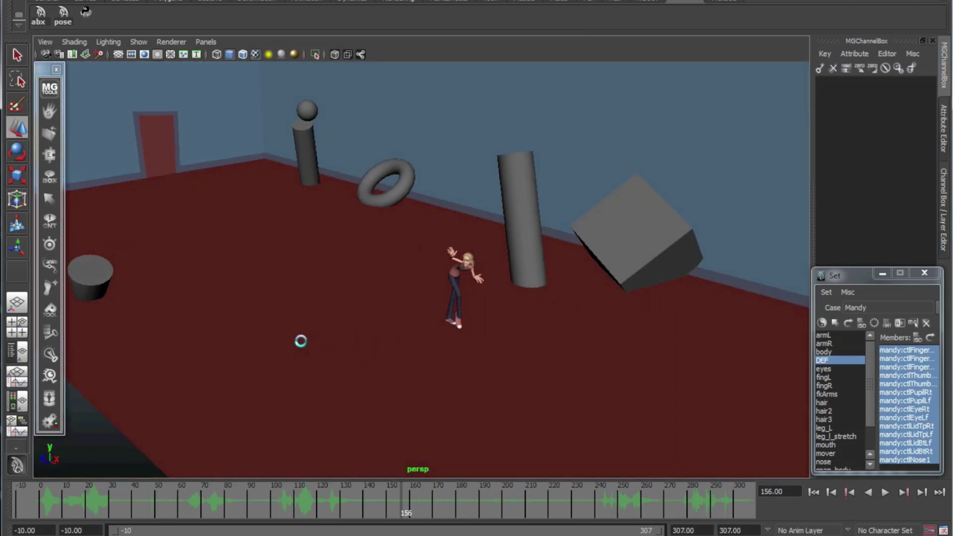
{"action": "left_click_drag", "start_coordinate": [301, 341], "coordinate": [520, 292], "text": "alt"}
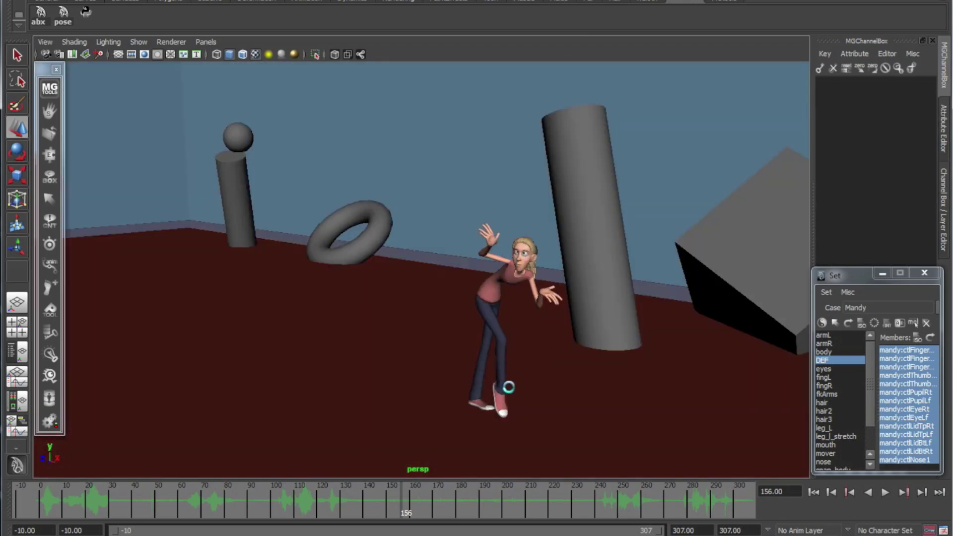
{"action": "left_click_drag", "start_coordinate": [470, 298], "coordinate": [429, 439], "text": "alt"}
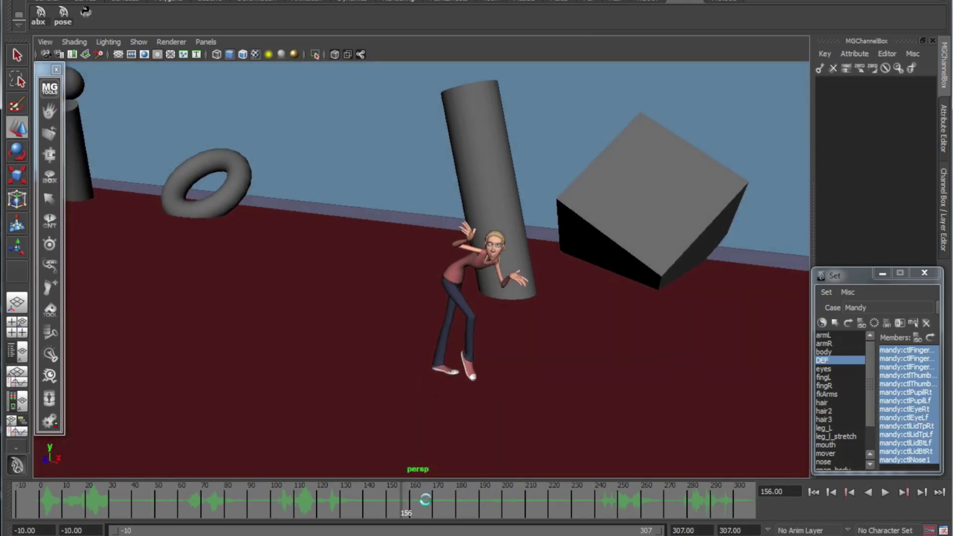
- Go to frame 174 and examine the character's standing pose from the front and the side
{"action": "left_click_drag", "start_coordinate": [426, 500], "coordinate": [443, 501]}
{"action": "left_click_drag", "start_coordinate": [571, 411], "coordinate": [599, 373], "text": "alt"}
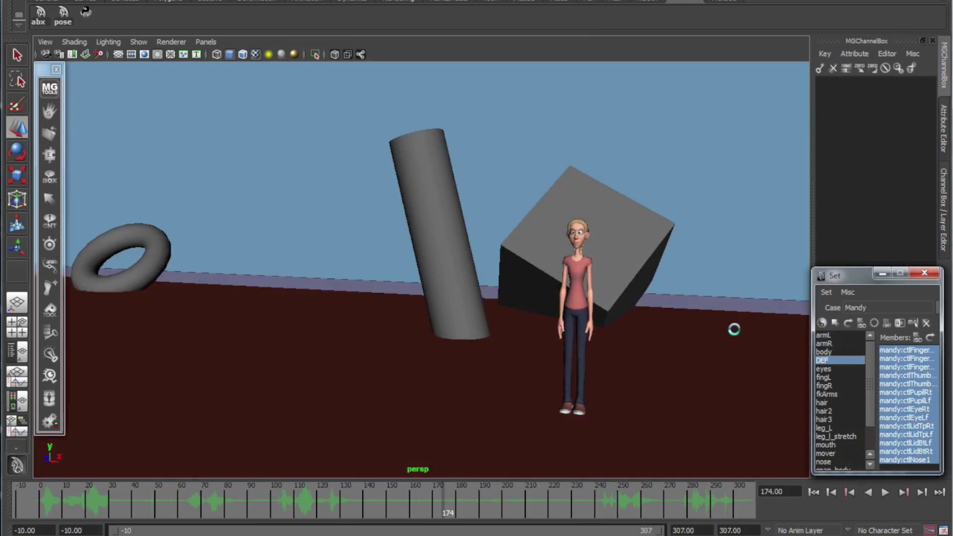
{"action": "left_click", "coordinate": [348, 205]}
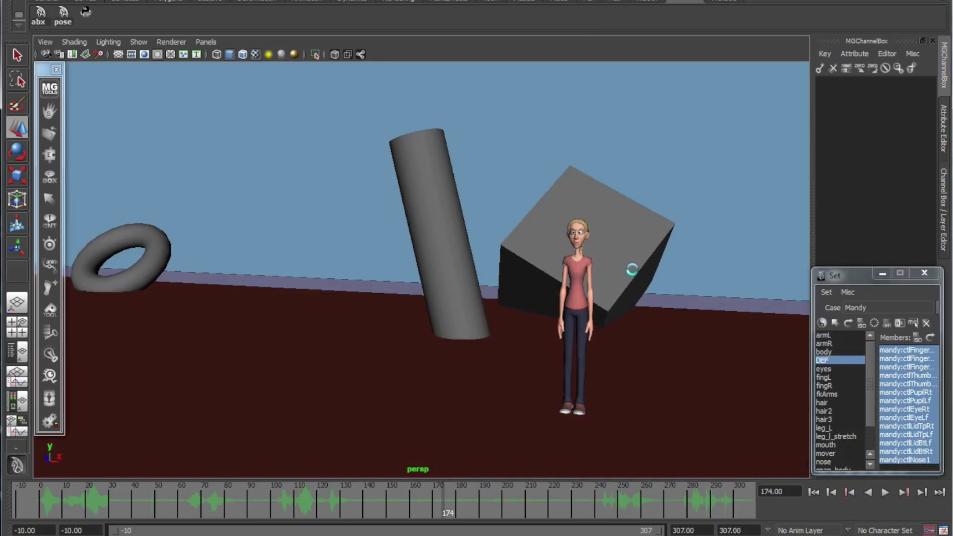
{"action": "left_click_drag", "start_coordinate": [440, 241], "coordinate": [356, 270], "text": "alt"}
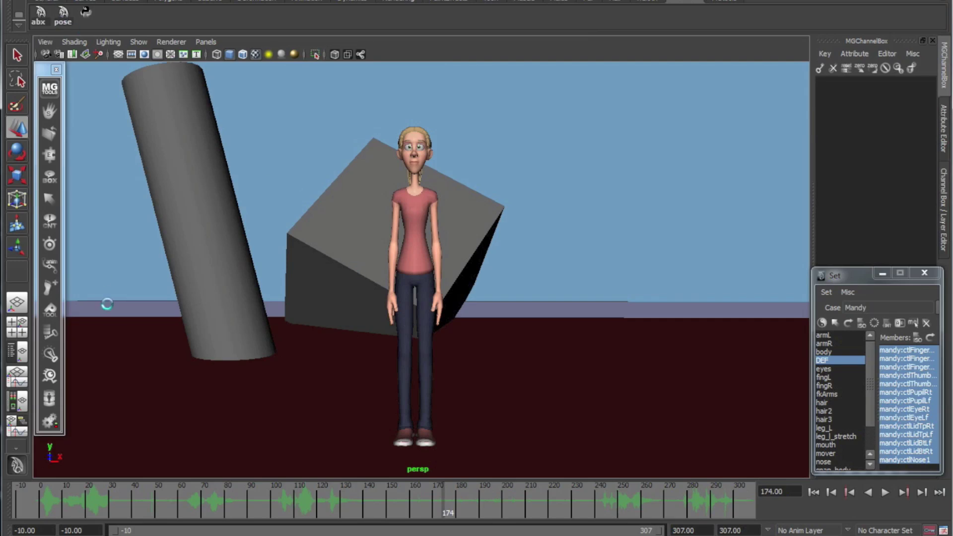
{"action": "left_click_drag", "start_coordinate": [385, 375], "coordinate": [295, 368], "text": "alt"}
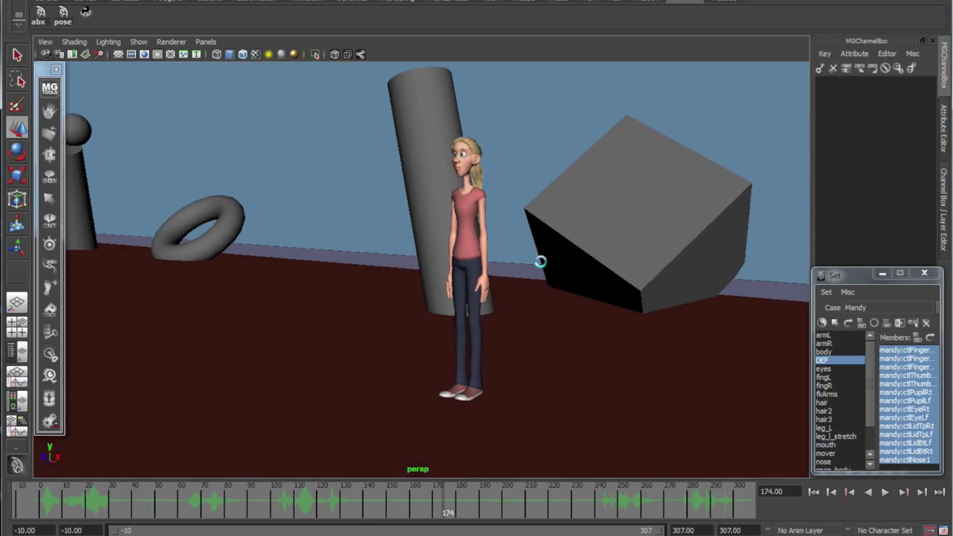
{"action": "left_click_drag", "start_coordinate": [540, 262], "coordinate": [381, 326], "text": "alt"}
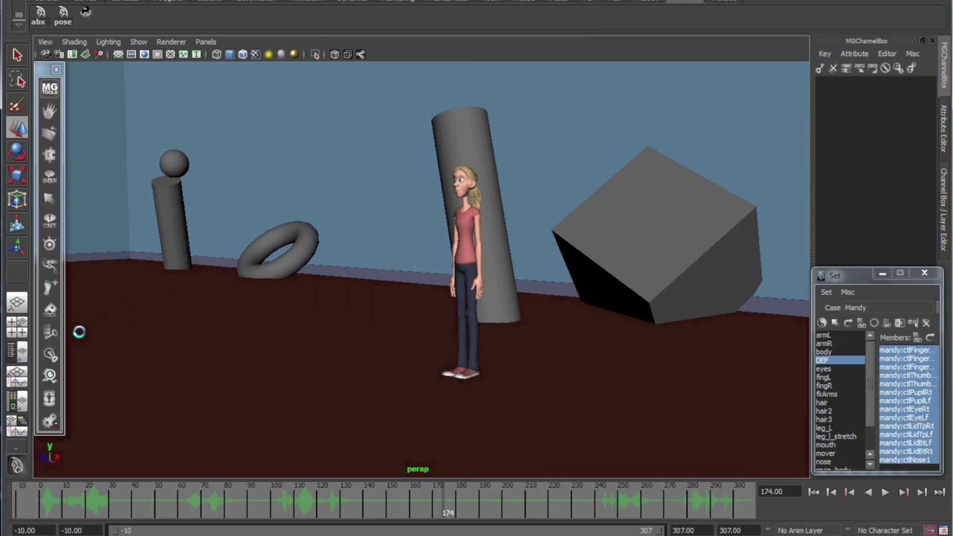
{"action": "left_click_drag", "start_coordinate": [560, 332], "coordinate": [539, 366], "text": "alt"}
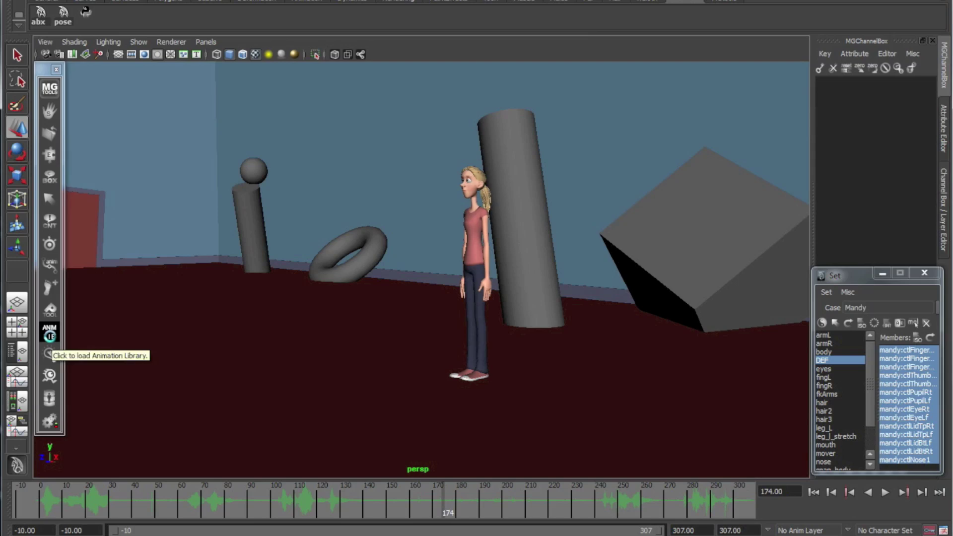
- Load the MG-Animation Library and open its Mandy folder, keeping the library window clear of the character
{"action": "left_click", "coordinate": [49, 334]}
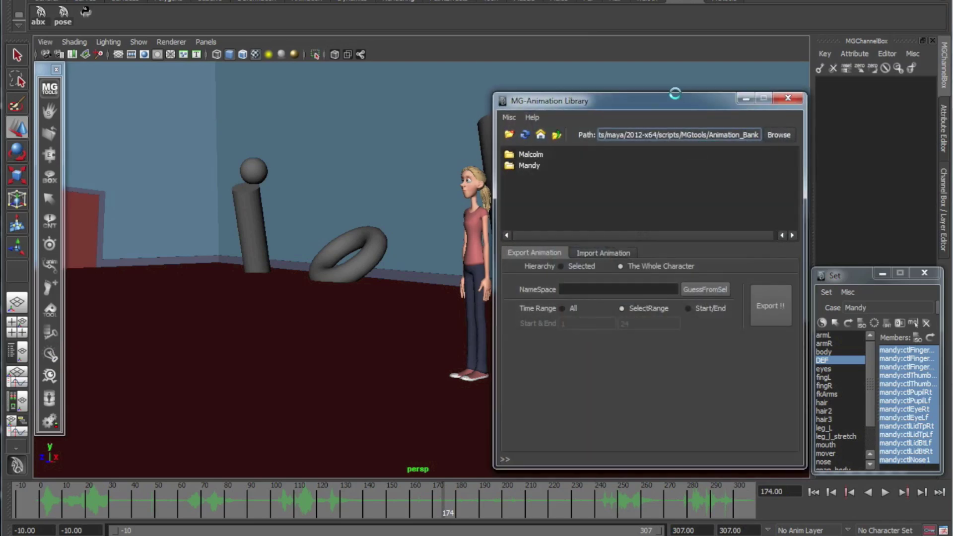
{"action": "left_click_drag", "start_coordinate": [675, 94], "coordinate": [713, 52]}
{"action": "double_click", "coordinate": [567, 123]}
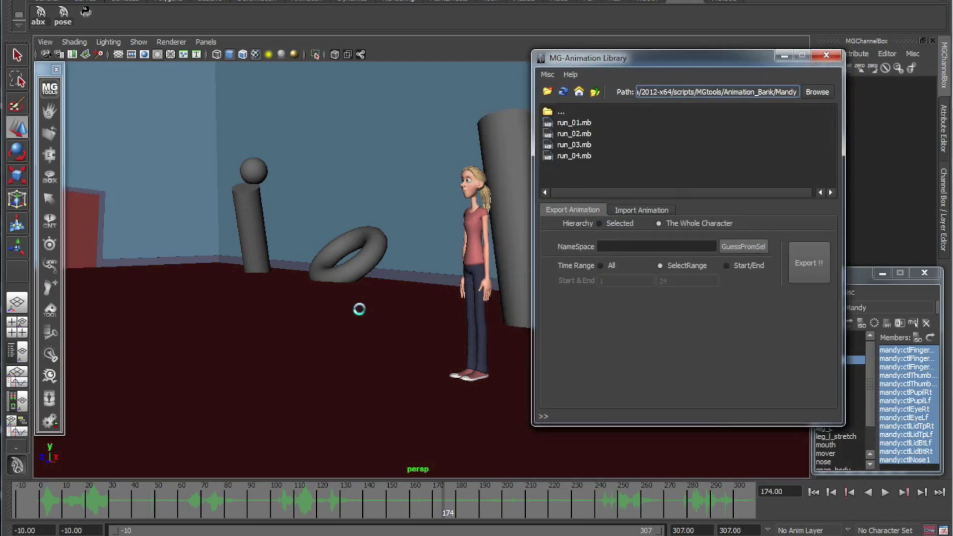
{"action": "left_click_drag", "start_coordinate": [359, 309], "coordinate": [437, 306], "text": "alt"}
{"action": "middle_click_drag", "start_coordinate": [436, 306], "coordinate": [361, 306], "text": "alt"}
{"action": "left_click_drag", "start_coordinate": [761, 65], "coordinate": [708, 64]}
- Select all of Mandy's body controls using the body selection set
{"action": "right_click_drag", "start_coordinate": [338, 263], "coordinate": [389, 280], "text": "alt"}
{"action": "left_click", "coordinate": [824, 352]}
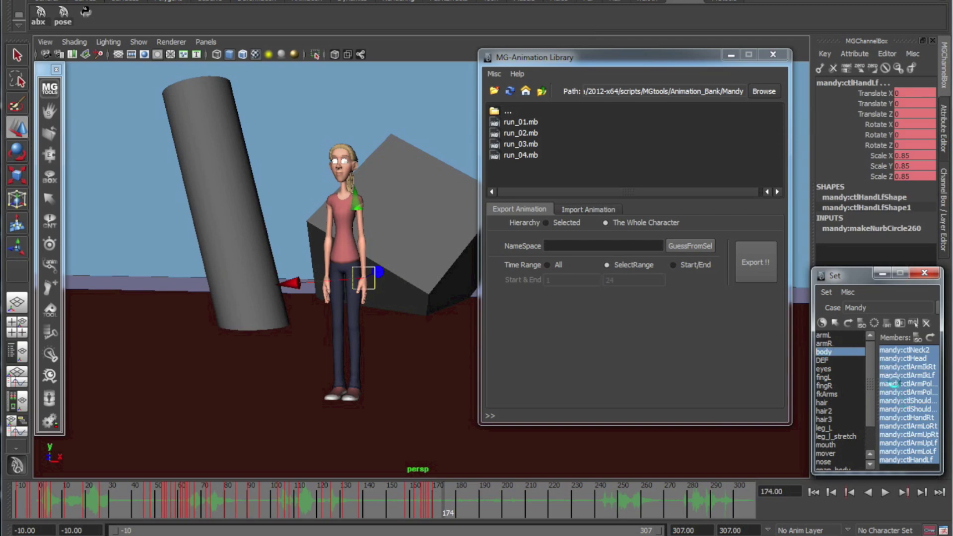
{"action": "left_click", "coordinate": [370, 282]}
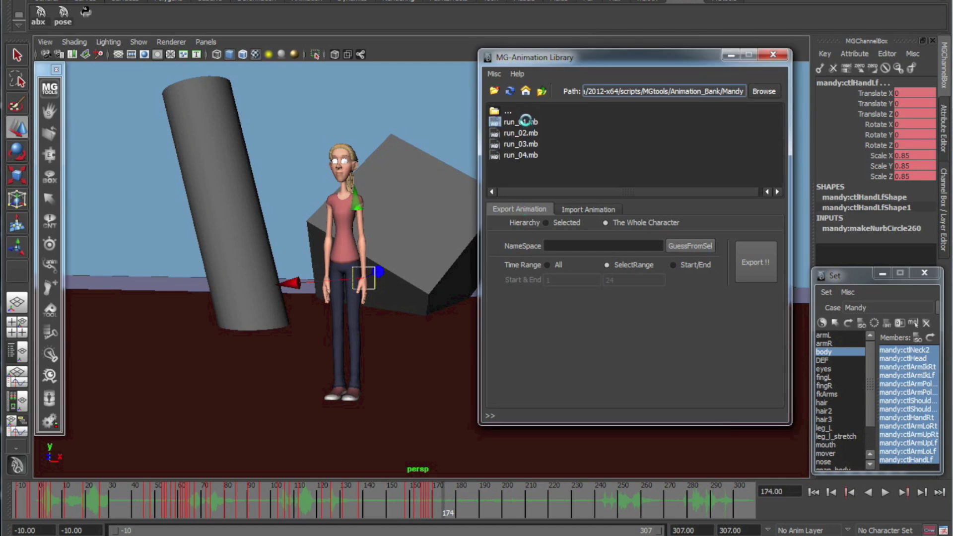
- Load run_01.mb as the animation to import and test whether its data matches the objects in the scene
{"action": "left_click", "coordinate": [580, 209]}
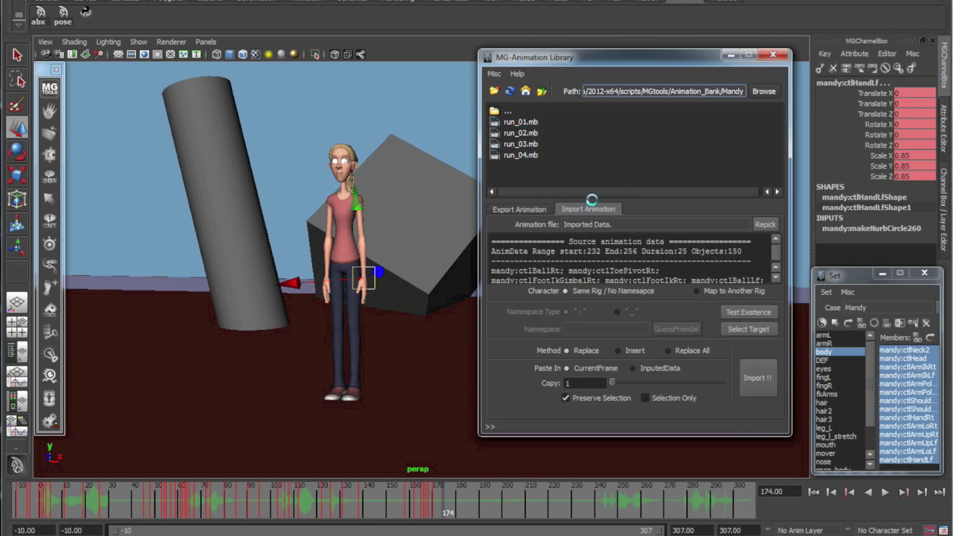
{"action": "left_click", "coordinate": [530, 121]}
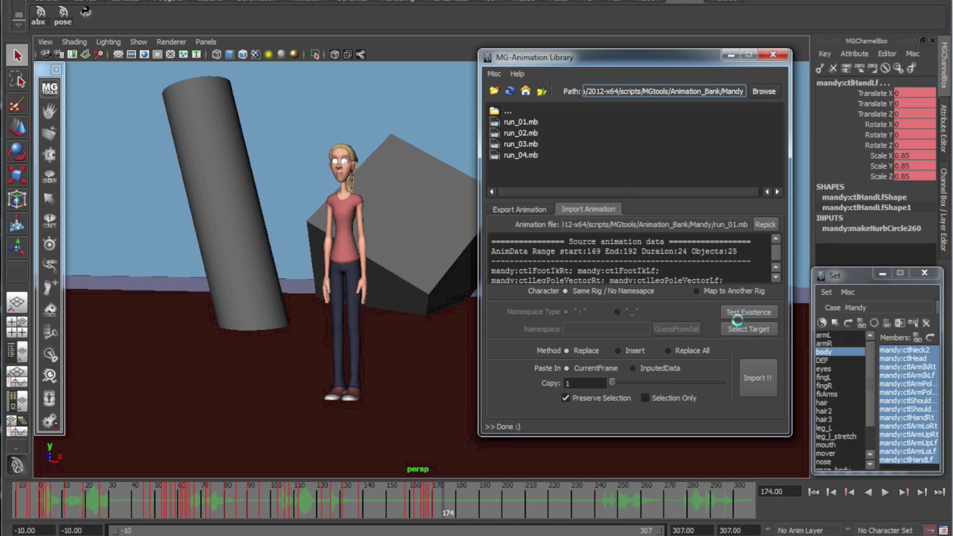
{"action": "left_click_drag", "start_coordinate": [789, 345], "coordinate": [277, 276]}
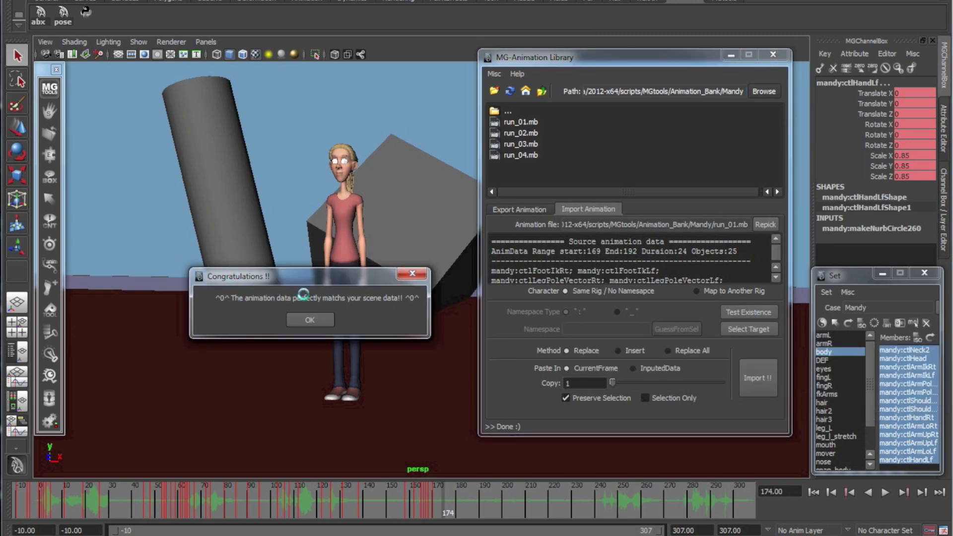
{"action": "left_click", "coordinate": [309, 320]}
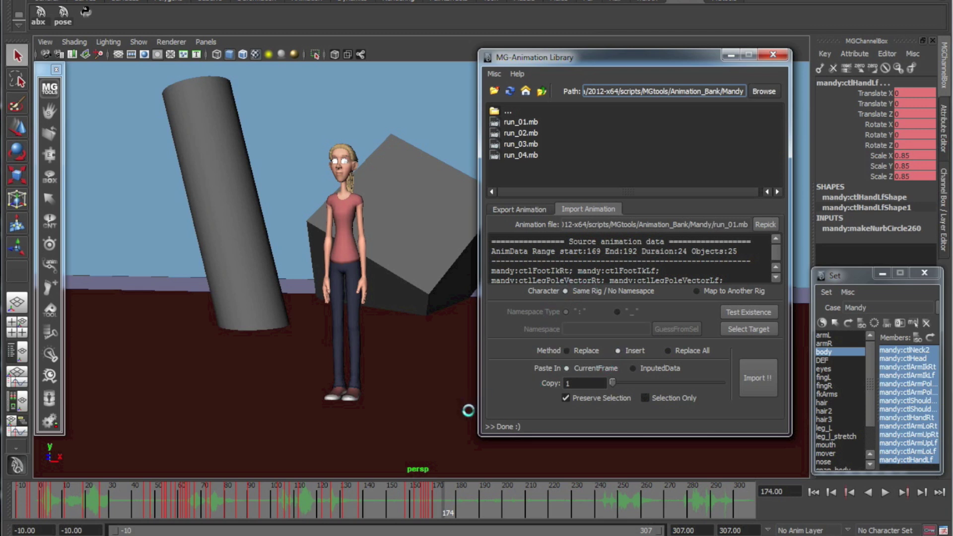
- Set the current time to frame 175 and shorten the playback range to start at frame 172
{"action": "left_click", "coordinate": [446, 499]}
{"action": "key", "text": "alt+v"}
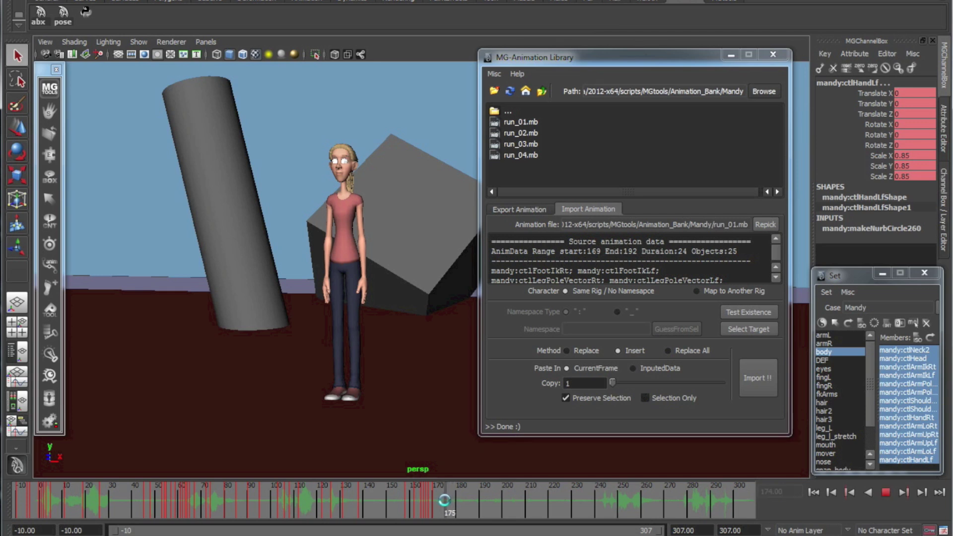
{"action": "left_click_drag", "start_coordinate": [444, 500], "coordinate": [446, 501]}
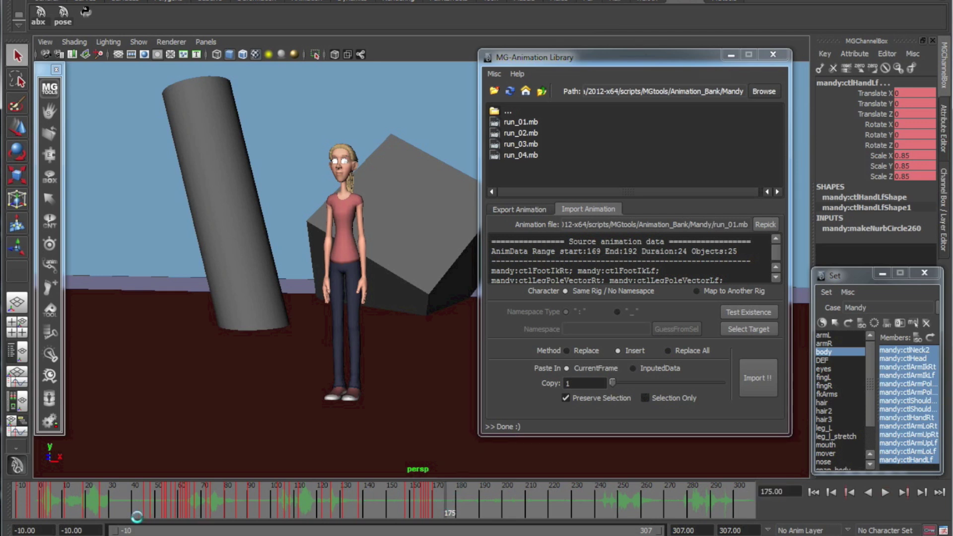
{"action": "left_click_drag", "start_coordinate": [113, 530], "coordinate": [433, 531]}
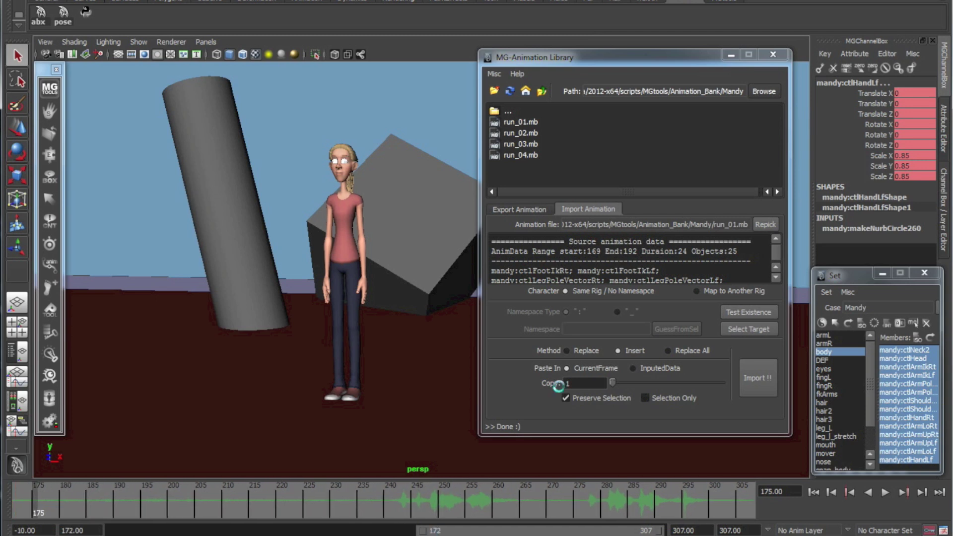
- Import run_01.mb at frame 175 using the Insert method, with Selection Only on and Preserve Selection off, and play the inserted run
{"action": "left_click", "coordinate": [607, 353]}
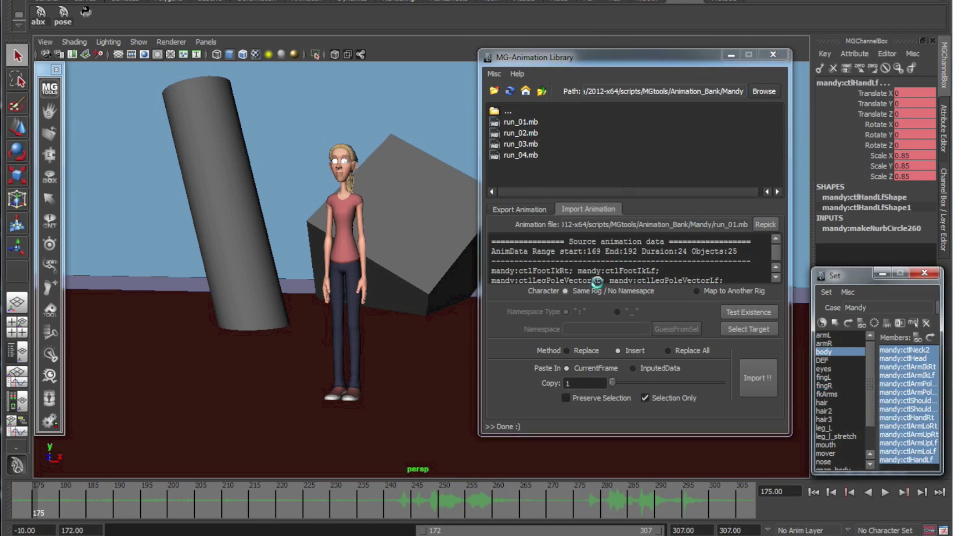
{"action": "left_click", "coordinate": [747, 373]}
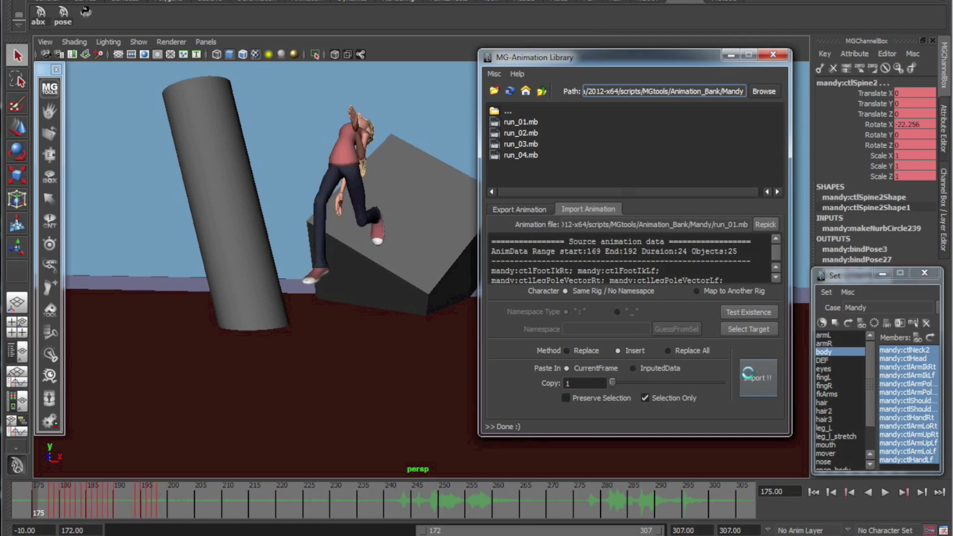
{"action": "left_click_drag", "start_coordinate": [337, 325], "coordinate": [238, 315], "text": "alt"}
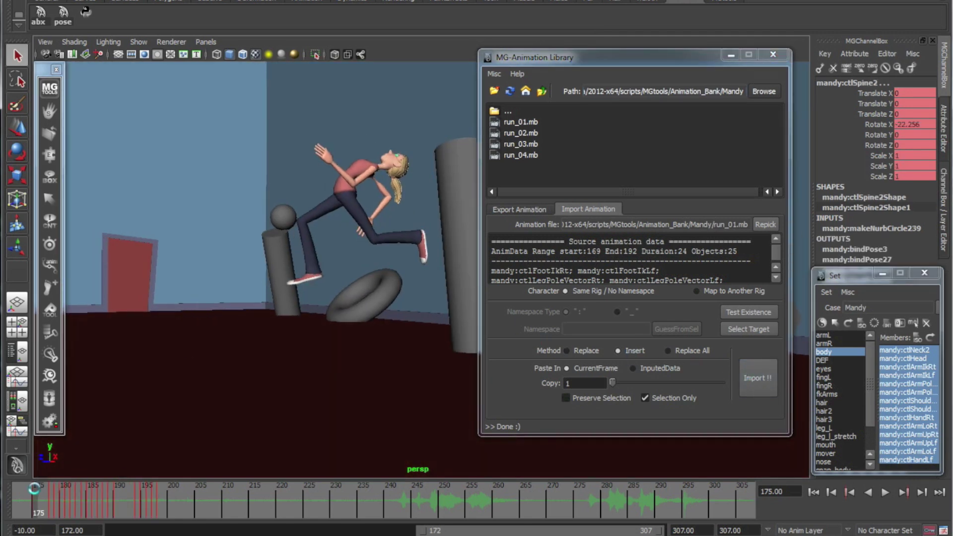
{"action": "key", "text": "alt+v"}
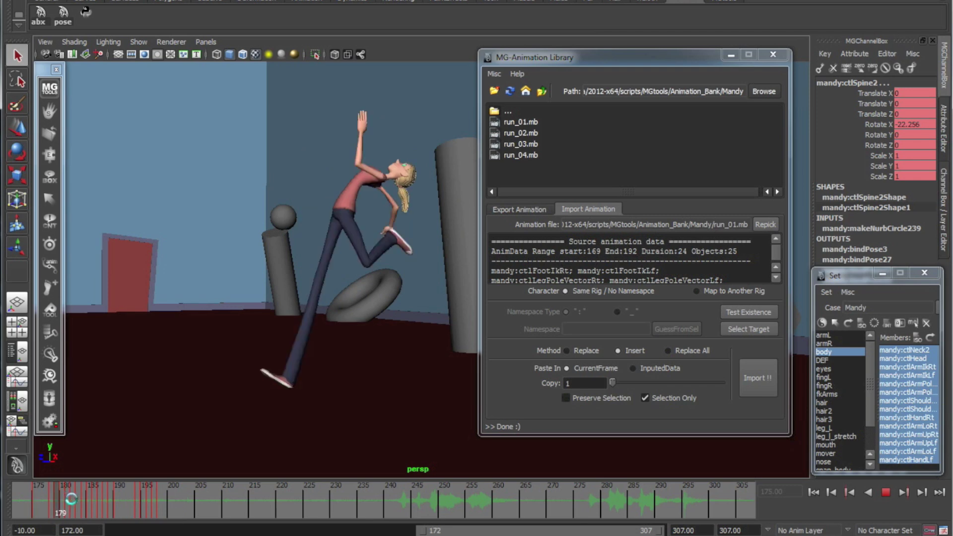
- Import run_02.mb at frame 203 on the selected body controls and play back the inserted run
{"action": "left_click", "coordinate": [169, 504]}
{"action": "left_click_drag", "start_coordinate": [319, 332], "coordinate": [392, 283], "text": "alt"}
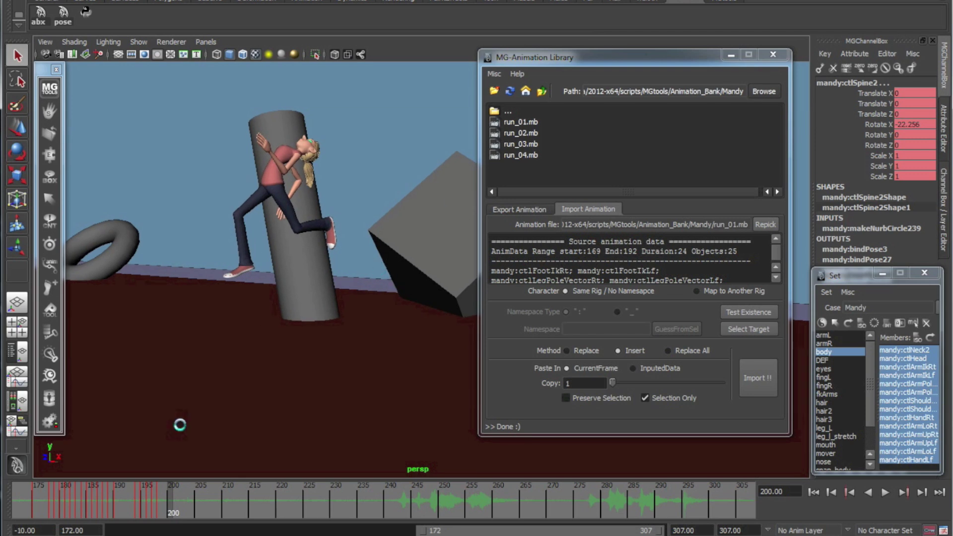
{"action": "left_click_drag", "start_coordinate": [163, 500], "coordinate": [190, 499]}
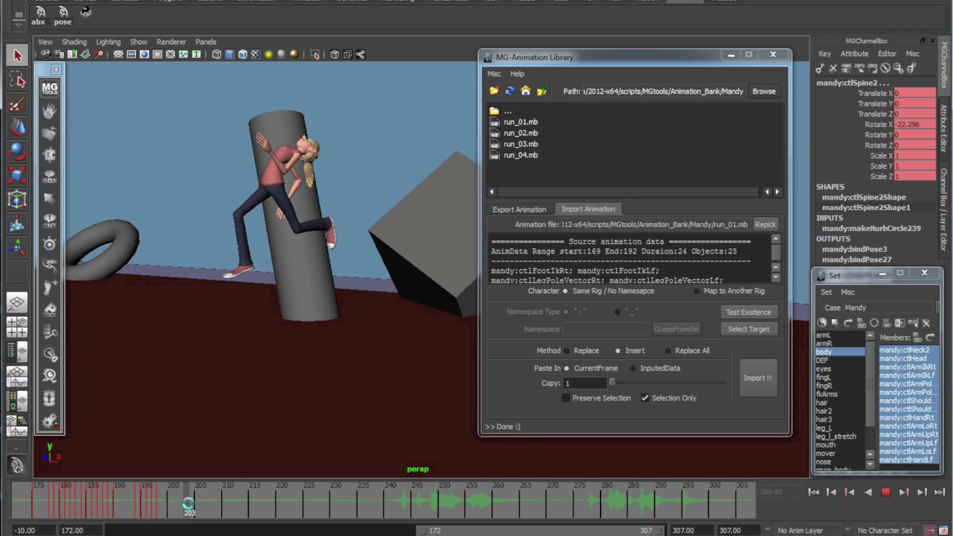
{"action": "left_click", "coordinate": [529, 132]}
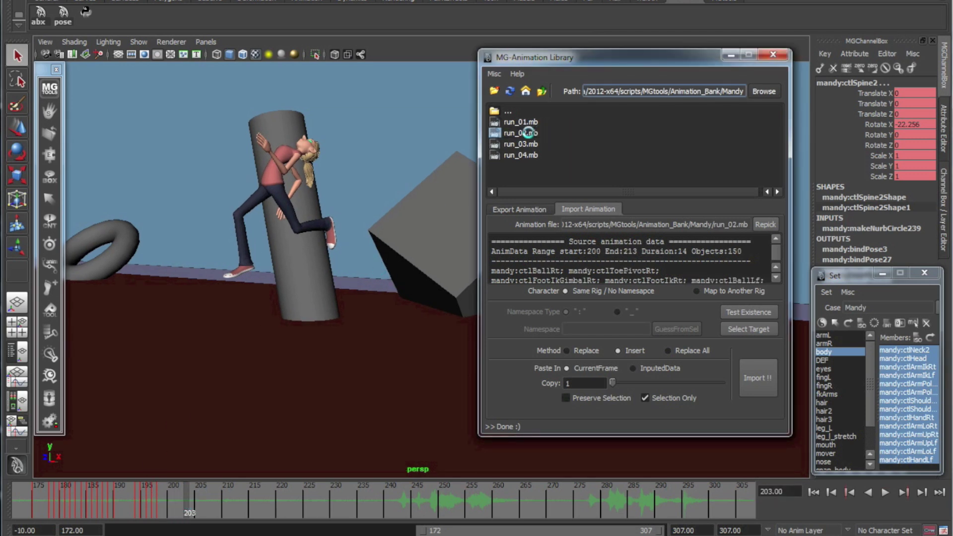
{"action": "left_click", "coordinate": [751, 378]}
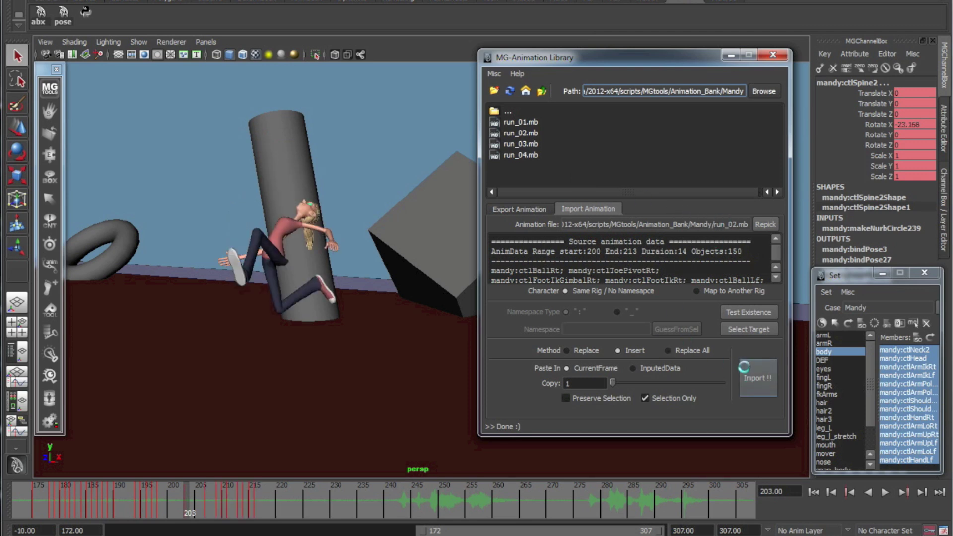
{"action": "left_click_drag", "start_coordinate": [291, 362], "coordinate": [259, 387], "text": "alt"}
{"action": "left_click_drag", "start_coordinate": [190, 491], "coordinate": [262, 502]}
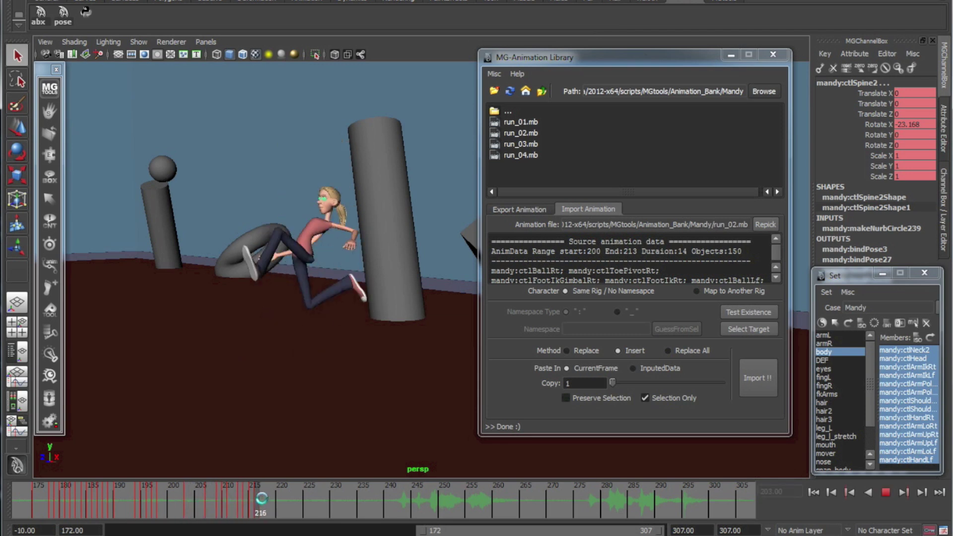
- Import run_03.mb at frame 222 on the selected body controls, play it back, and return to frame 222
{"action": "left_click_drag", "start_coordinate": [247, 370], "coordinate": [263, 369], "text": "alt"}
{"action": "left_click_drag", "start_coordinate": [199, 495], "coordinate": [268, 493]}
{"action": "left_click_drag", "start_coordinate": [302, 349], "coordinate": [364, 348], "text": "alt"}
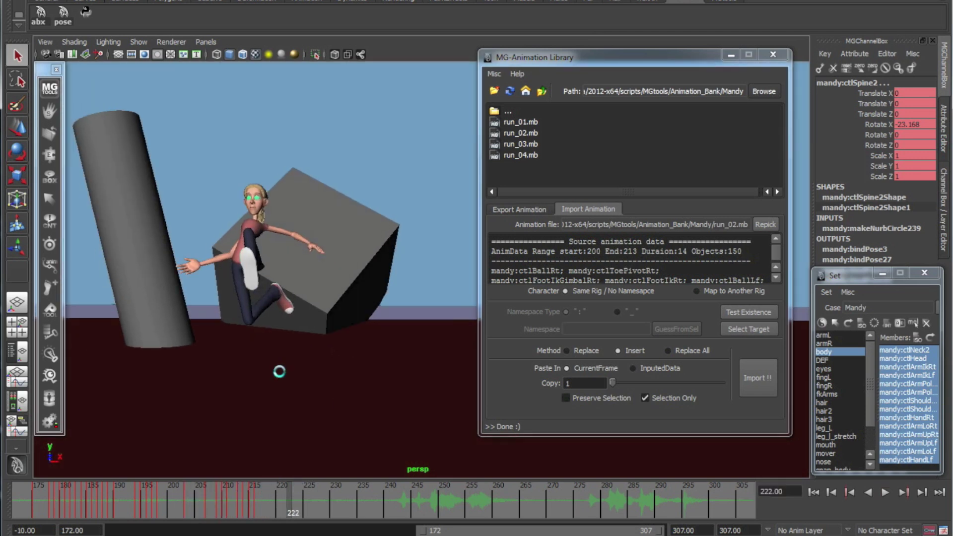
{"action": "left_click", "coordinate": [518, 144]}
{"action": "left_click", "coordinate": [740, 379]}
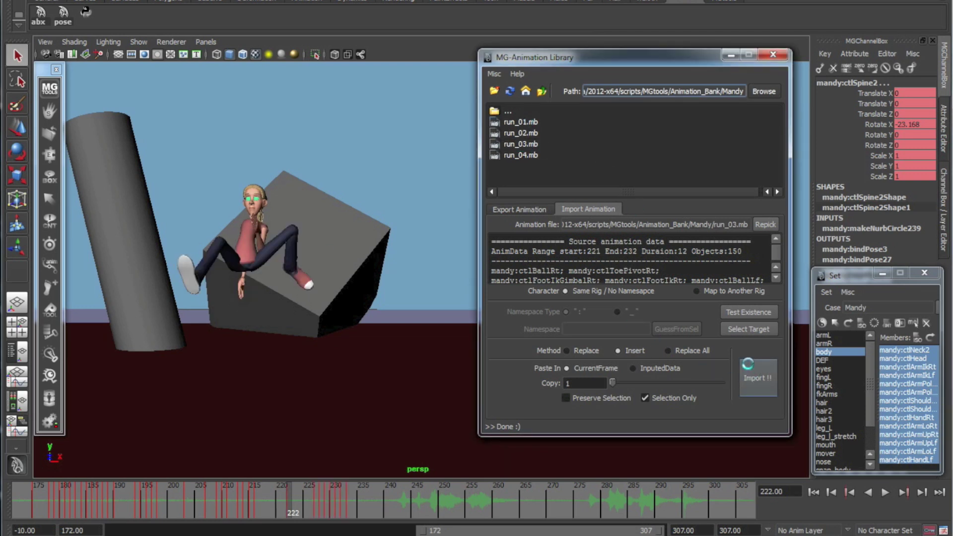
{"action": "key", "text": "alt+v"}
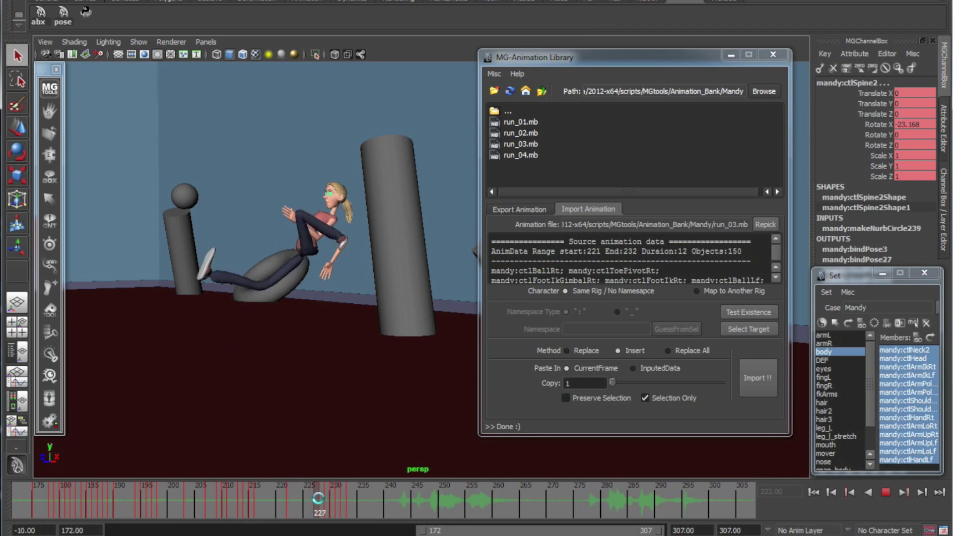
{"action": "left_click", "coordinate": [295, 495]}
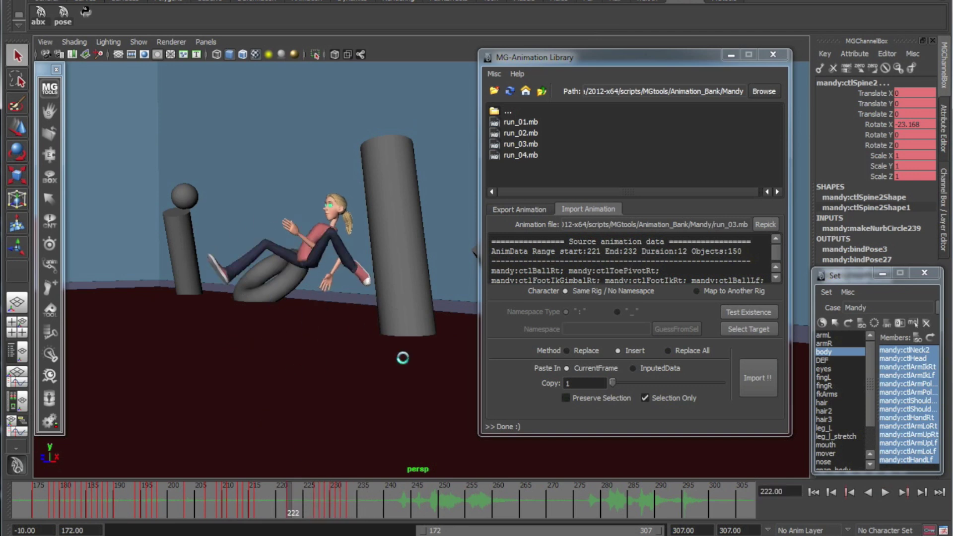
- Import run_04.mb with the Insert method at frame 238 onto the selected body controls after checking the previous run
{"action": "mouse_move", "coordinate": [296, 494]}
{"action": "left_mouse_down"}
{"action": "mouse_move", "coordinate": [333, 493]}
{"action": "mouse_move", "coordinate": [315, 491]}
{"action": "left_mouse_up"}
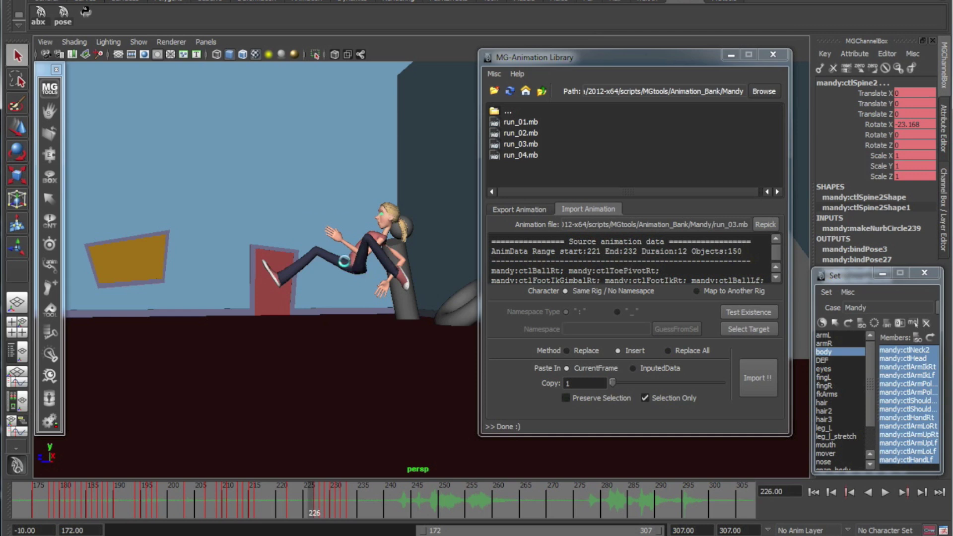
{"action": "key", "text": "alt+v"}
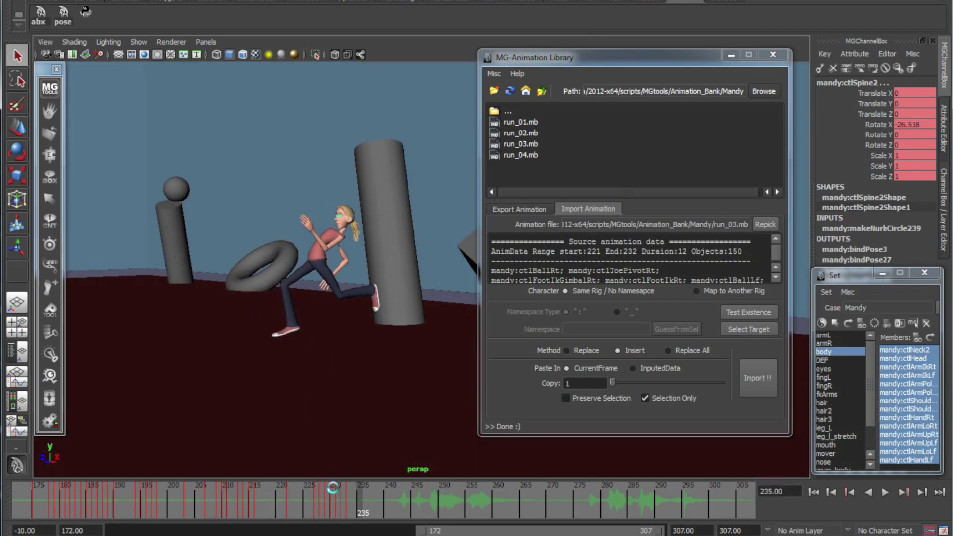
{"action": "left_click_drag", "start_coordinate": [339, 499], "coordinate": [377, 500]}
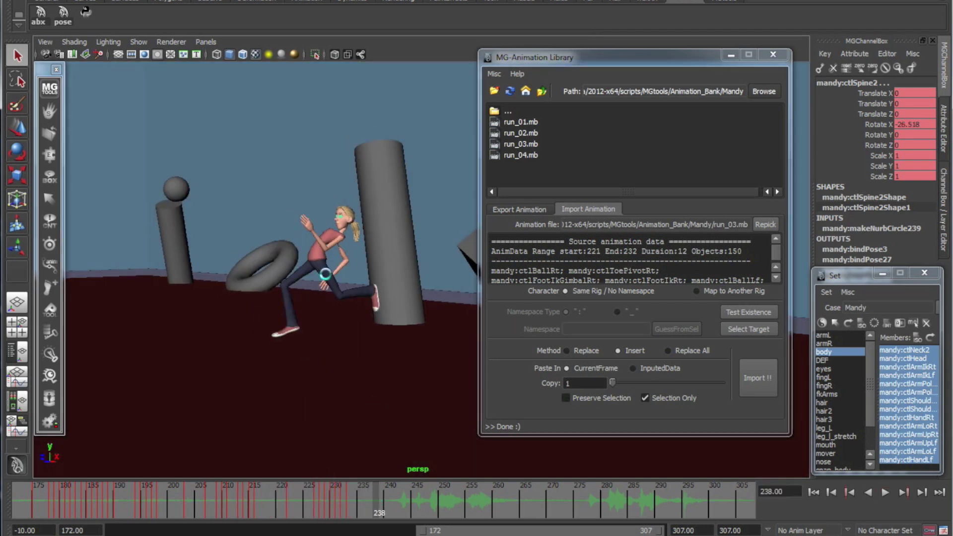
{"action": "left_click", "coordinate": [511, 157]}
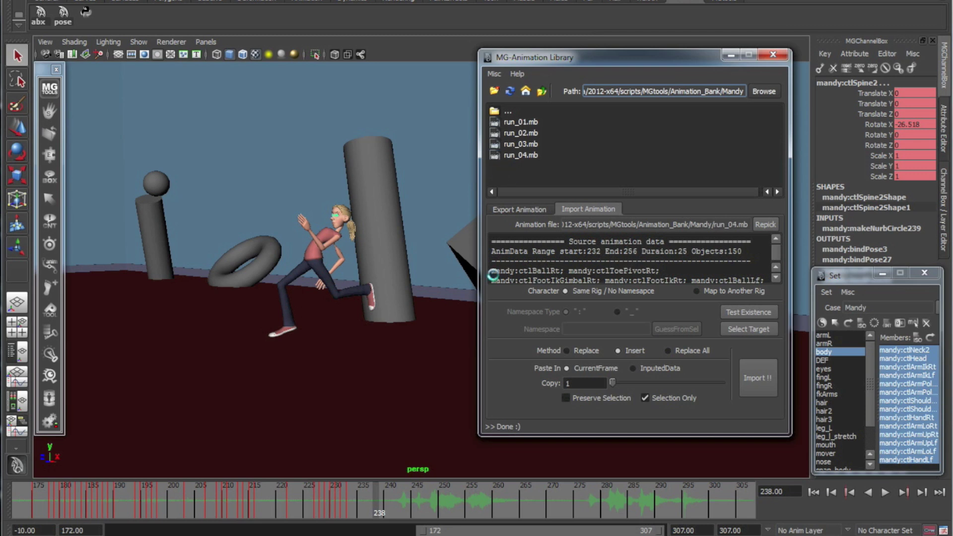
{"action": "left_click", "coordinate": [752, 376]}
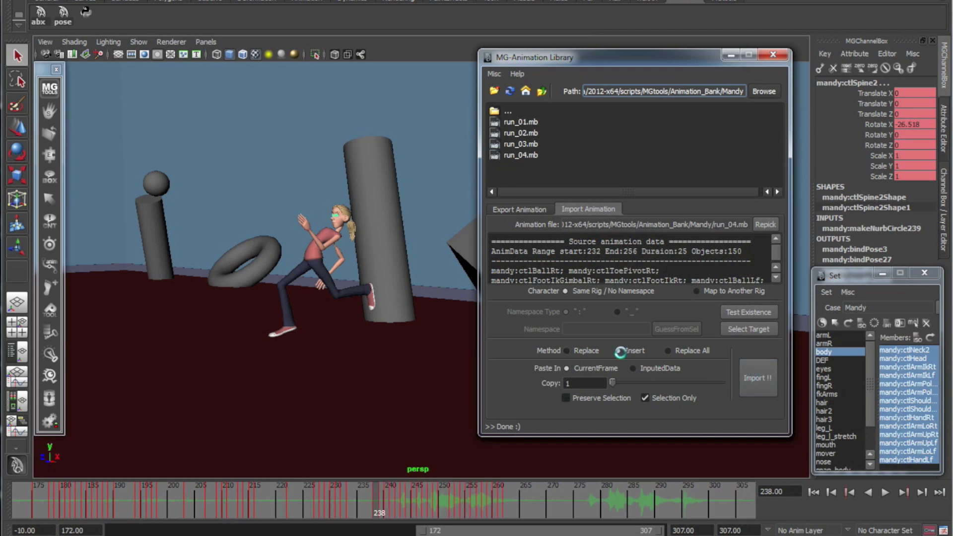
- Play back and scrub through the run inserted at frame 238, comparing it with the preceding runs
{"action": "key", "text": "alt+v"}
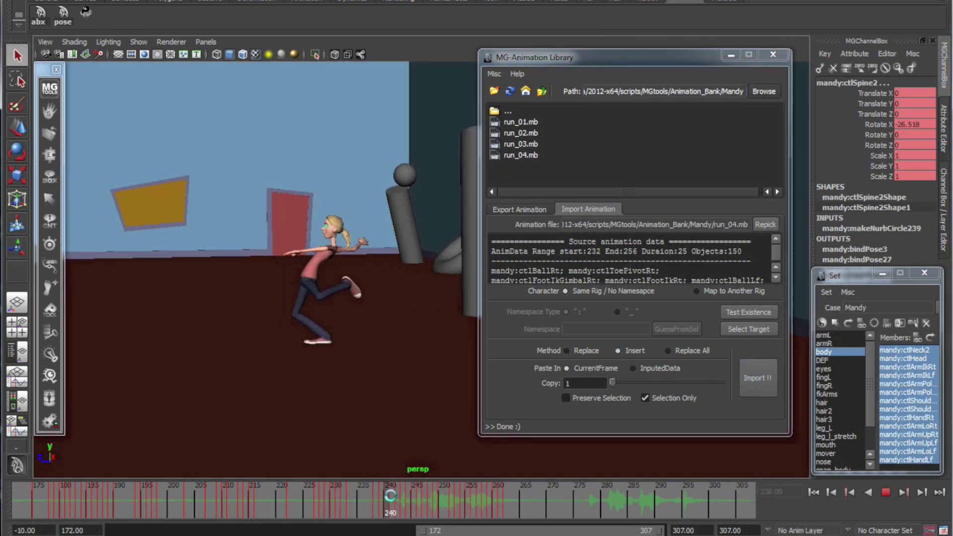
{"action": "key", "text": "alt+v"}
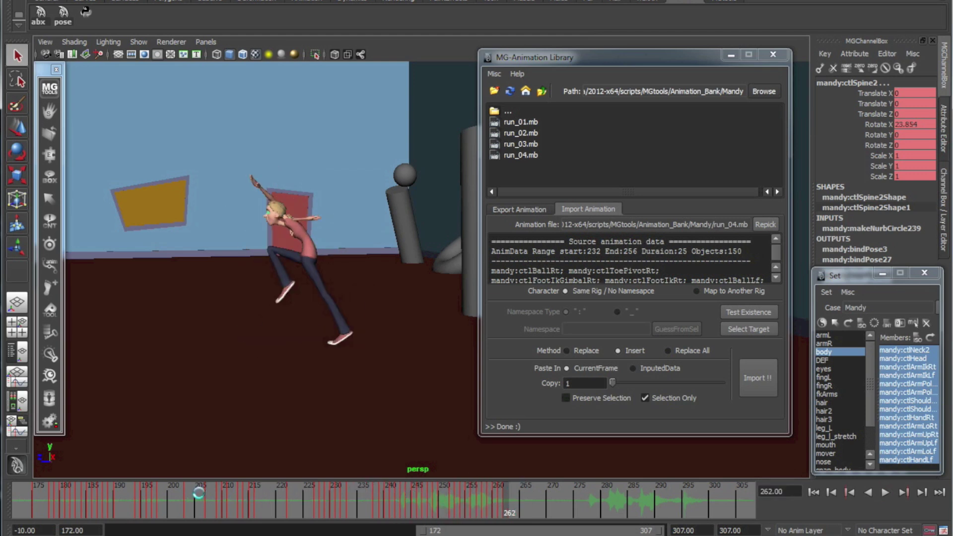
{"action": "left_click_drag", "start_coordinate": [198, 493], "coordinate": [278, 495]}
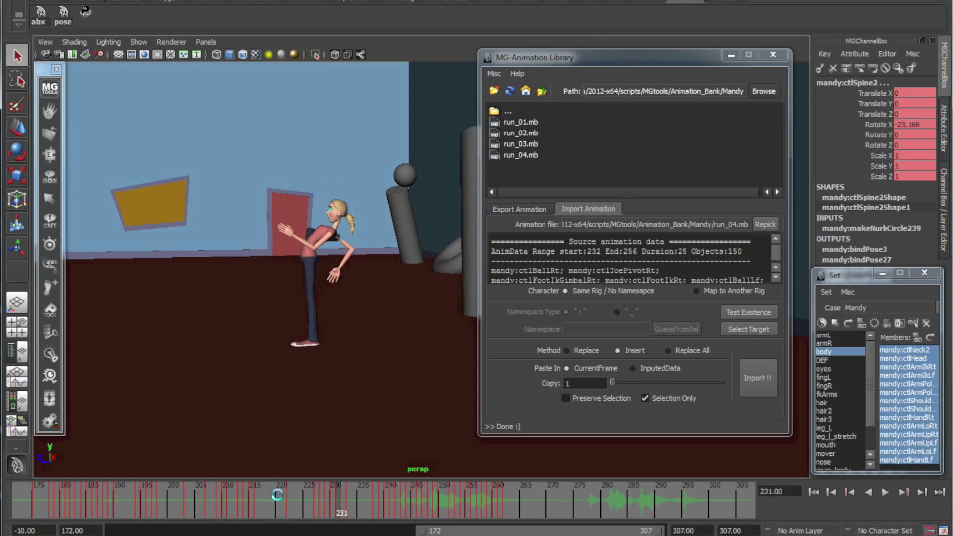
{"action": "left_click_drag", "start_coordinate": [204, 495], "coordinate": [458, 502]}
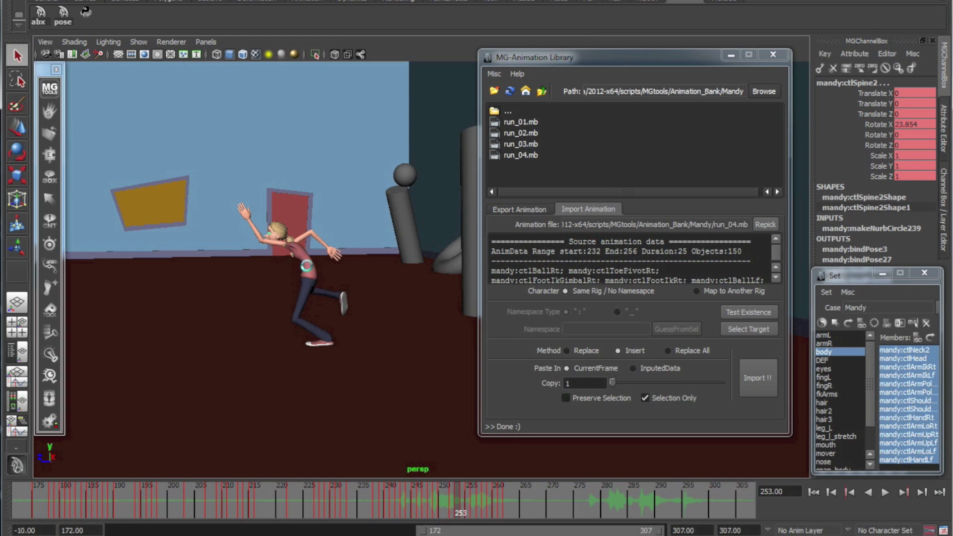
{"action": "key", "text": "alt+v"}
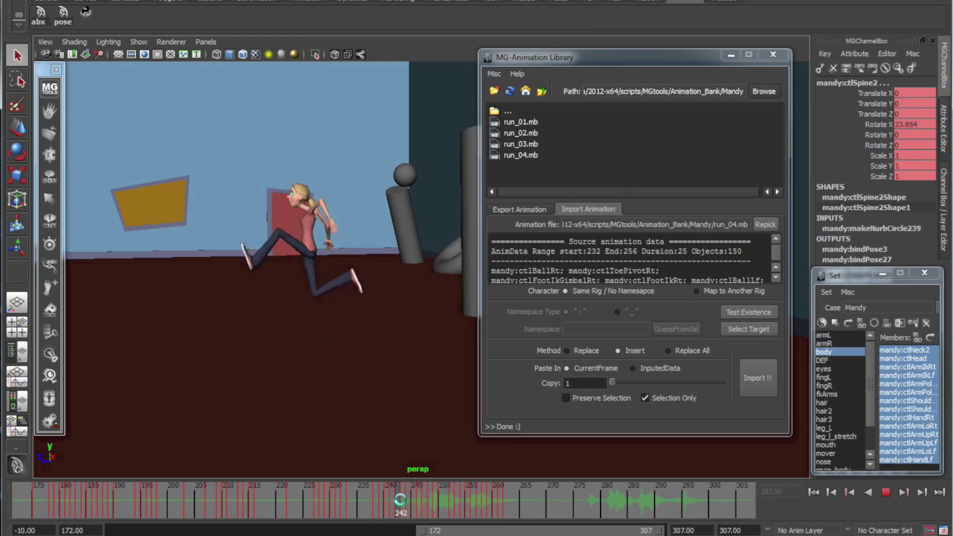
{"action": "key", "text": "Escape"}
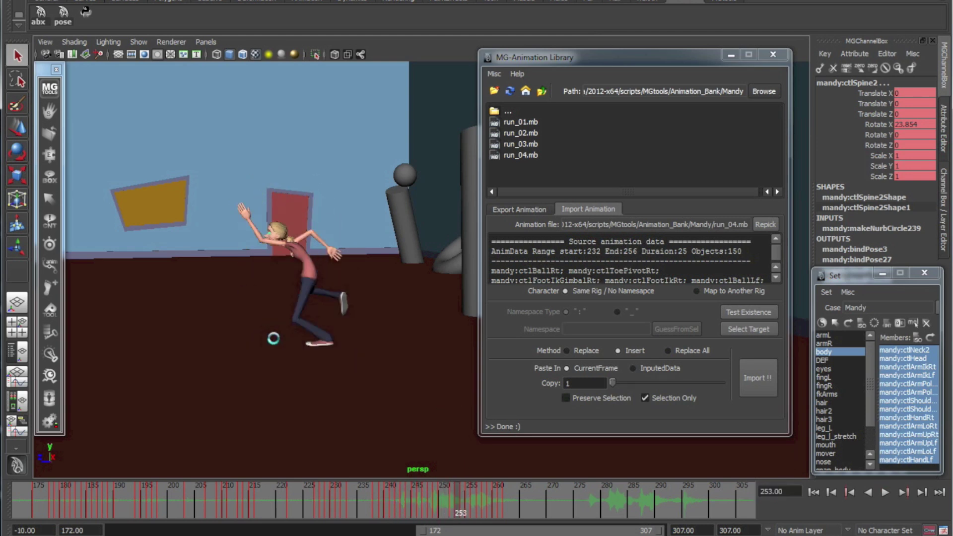
- Examine the newly inserted run's poses between frames 246 and 258 from several viewing angles
{"action": "left_click_drag", "start_coordinate": [273, 337], "coordinate": [229, 353], "text": "alt"}
{"action": "left_click_drag", "start_coordinate": [434, 494], "coordinate": [488, 494]}
{"action": "left_click_drag", "start_coordinate": [274, 366], "coordinate": [301, 358], "text": "alt"}
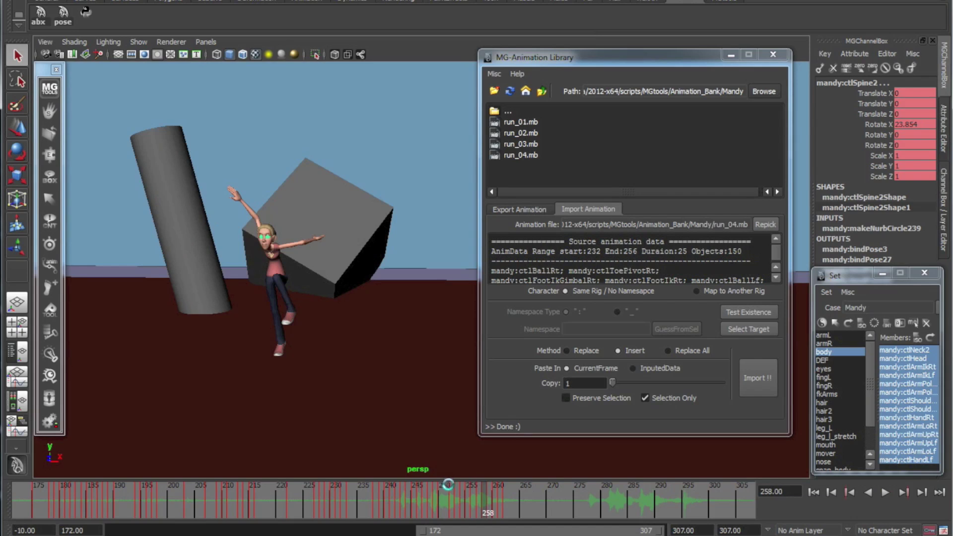
{"action": "left_click_drag", "start_coordinate": [392, 489], "coordinate": [422, 490]}
{"action": "left_click_drag", "start_coordinate": [411, 428], "coordinate": [366, 431], "text": "alt"}
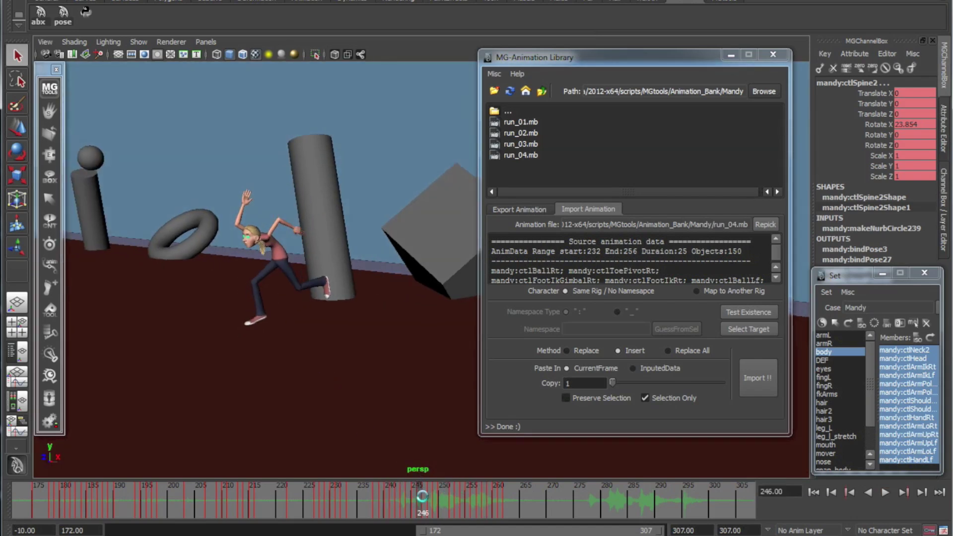
{"action": "left_click_drag", "start_coordinate": [392, 497], "coordinate": [427, 498]}
{"action": "left_click_drag", "start_coordinate": [229, 350], "coordinate": [412, 303], "text": "alt"}
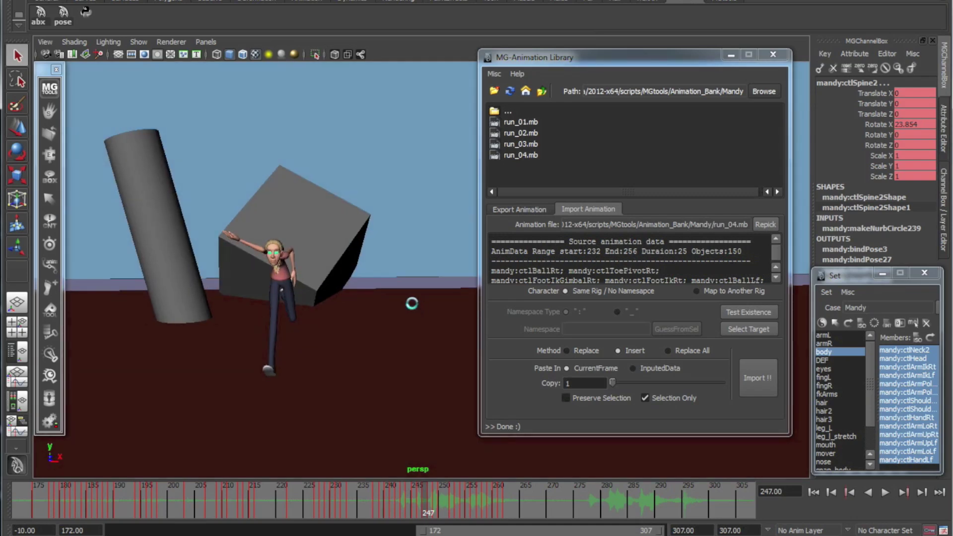
- Close the MG-Animation Library and go to frame 259 with the whole set in view
{"action": "left_click", "coordinate": [773, 55]}
{"action": "left_click_drag", "start_coordinate": [451, 503], "coordinate": [491, 500]}
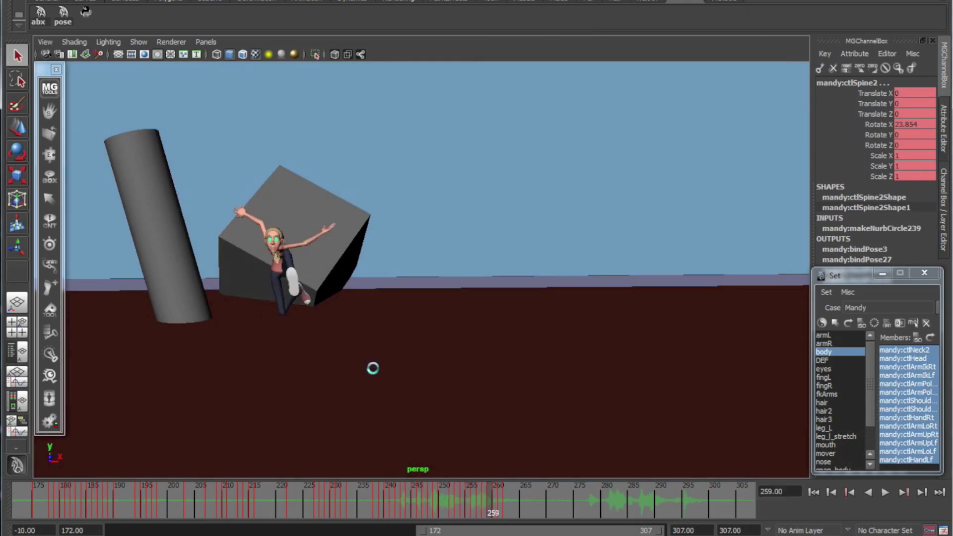
{"action": "middle_click_drag", "start_coordinate": [372, 367], "coordinate": [651, 361], "text": "alt"}
{"action": "left_click_drag", "start_coordinate": [651, 362], "coordinate": [444, 352], "text": "alt"}
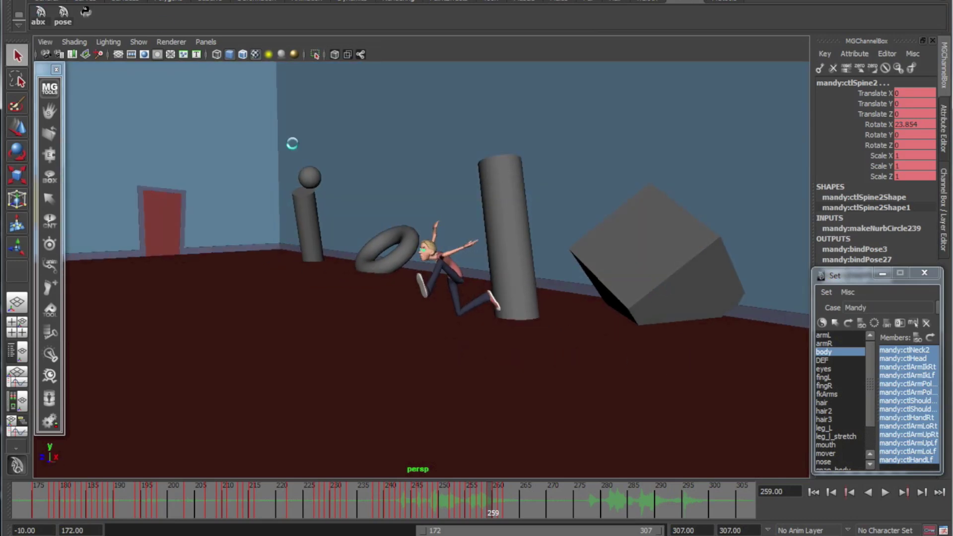
- Open abxPicker for mandy, display the rig's basic control curves in the viewport, and select the placement control
{"action": "left_click", "coordinate": [830, 445]}
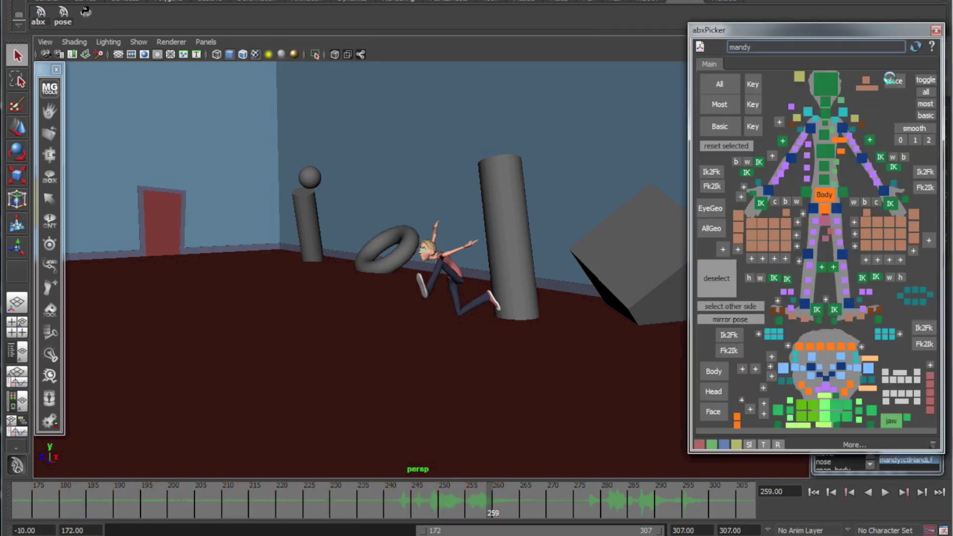
{"action": "left_click_drag", "start_coordinate": [886, 35], "coordinate": [879, 23]}
{"action": "left_click_drag", "start_coordinate": [504, 259], "coordinate": [429, 317], "text": "alt"}
{"action": "key", "text": "w"}
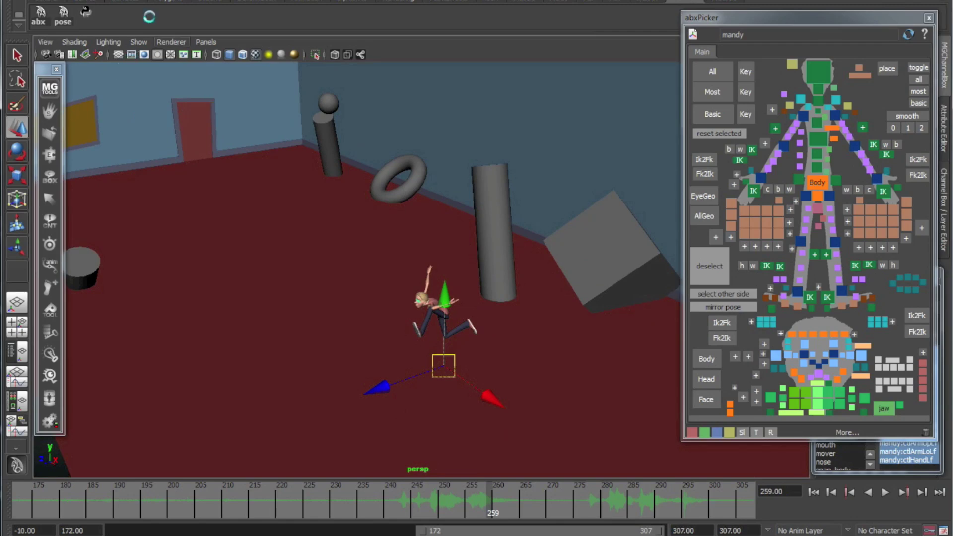
{"action": "left_click", "coordinate": [139, 42]}
{"action": "left_click", "coordinate": [148, 98]}
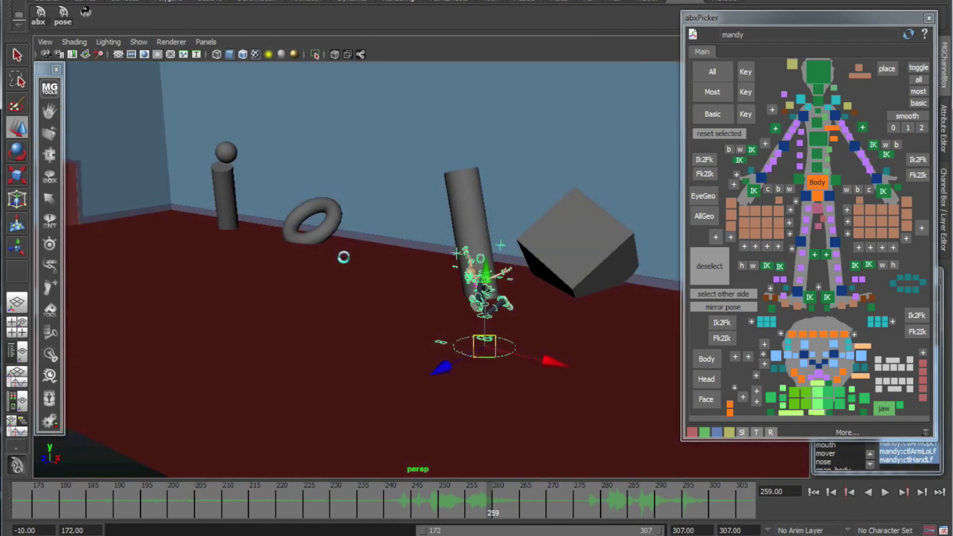
{"action": "left_click", "coordinate": [918, 103]}
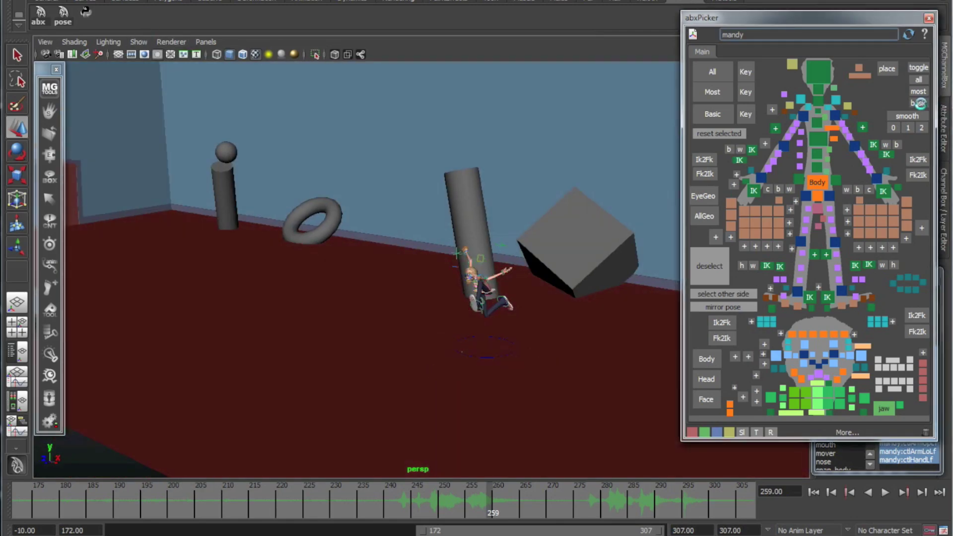
{"action": "left_click", "coordinate": [888, 68]}
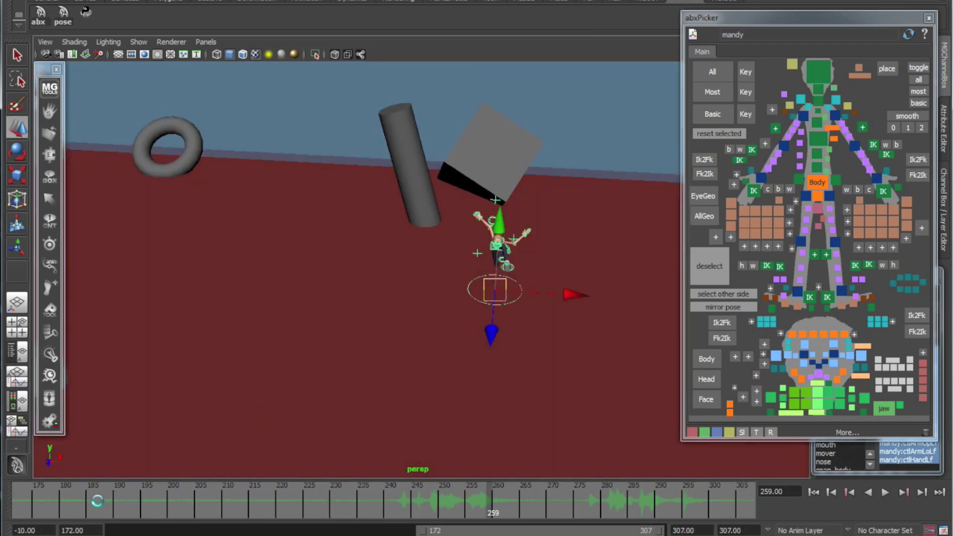
- Extend the playback range to start at frame 160 and go to frame 168
{"action": "left_click_drag", "start_coordinate": [97, 501], "coordinate": [2, 489]}
{"action": "middle_click_drag", "start_coordinate": [342, 410], "coordinate": [499, 407], "text": "alt"}
{"action": "left_click_drag", "start_coordinate": [423, 530], "coordinate": [397, 531]}
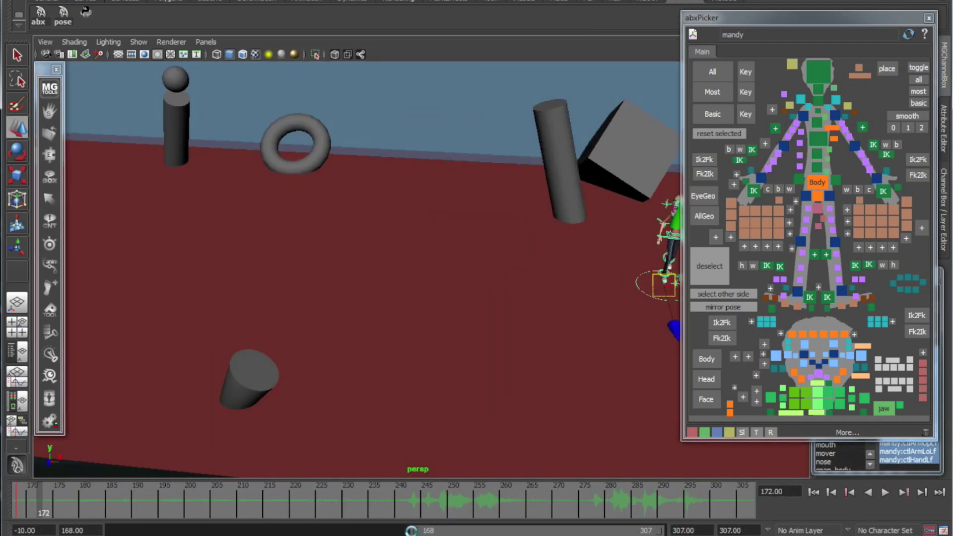
{"action": "left_click_drag", "start_coordinate": [103, 508], "coordinate": [57, 497]}
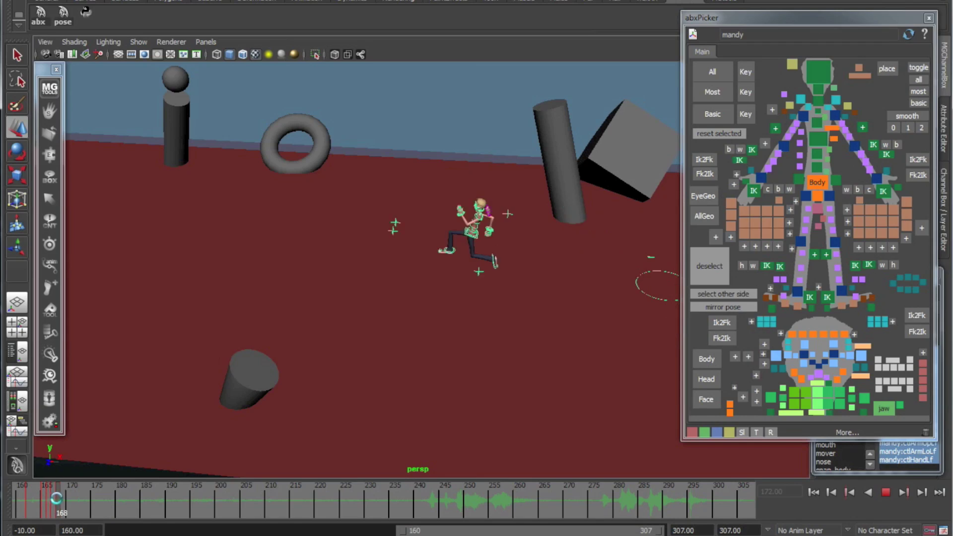
{"action": "middle_click_drag", "start_coordinate": [253, 370], "coordinate": [273, 374], "text": "alt"}
{"action": "right_click_drag", "start_coordinate": [272, 374], "coordinate": [202, 378], "text": "alt"}
{"action": "middle_click_drag", "start_coordinate": [407, 378], "coordinate": [379, 375], "text": "alt"}
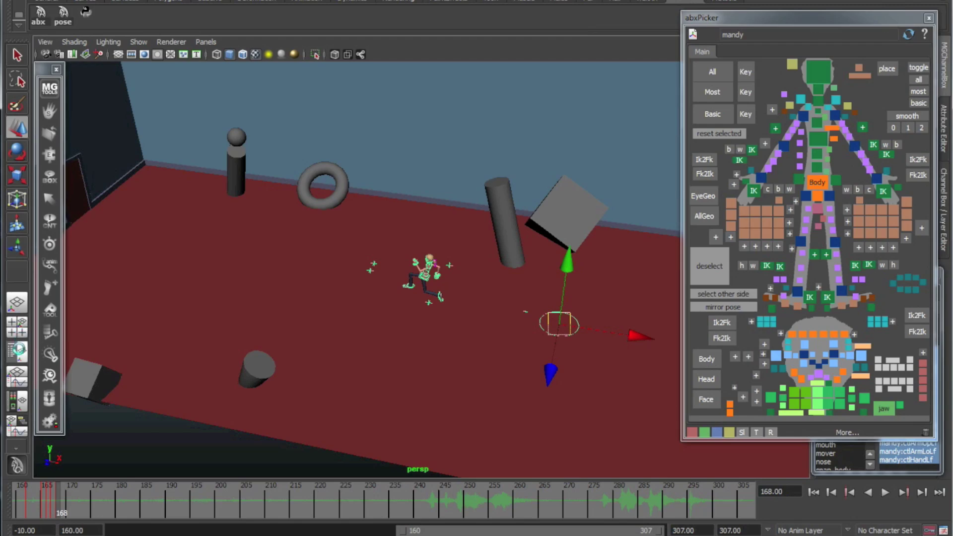
- Set up a two-view layout with a widened camMain view beside the perspective view, and close abxPicker
{"action": "left_click", "coordinate": [17, 350]}
{"action": "left_click", "coordinate": [107, 41]}
{"action": "mouse_move", "coordinate": [124, 51]}
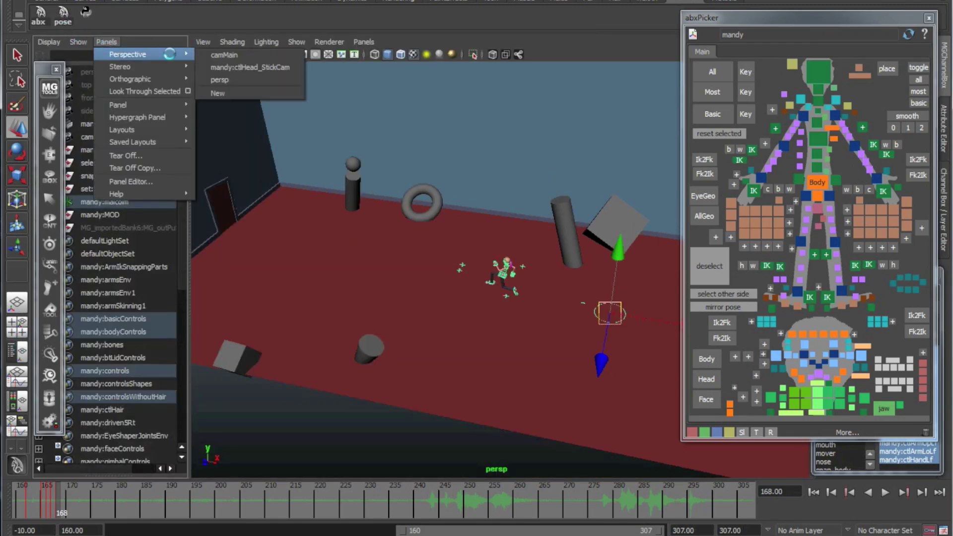
{"action": "left_click", "coordinate": [232, 54]}
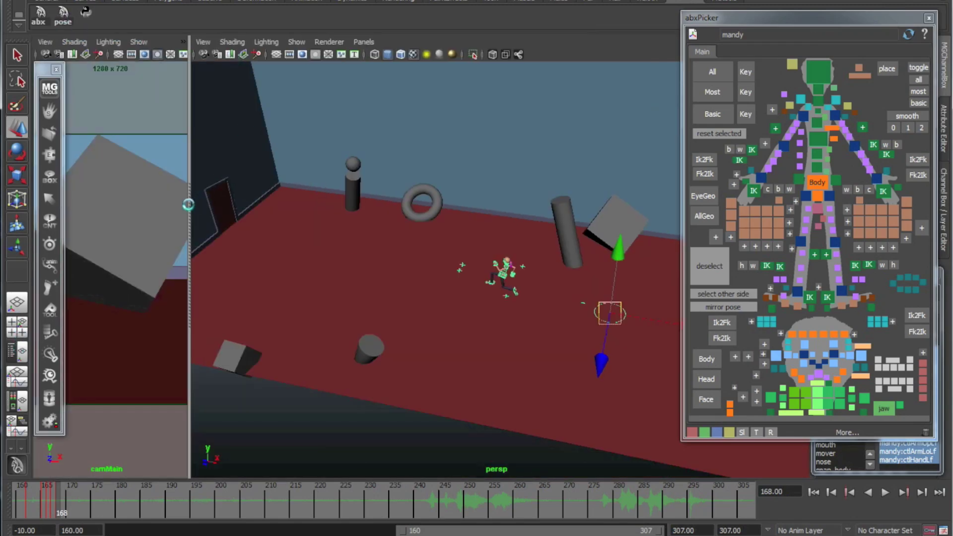
{"action": "left_click_drag", "start_coordinate": [188, 204], "coordinate": [449, 206]}
{"action": "left_click", "coordinate": [929, 18]}
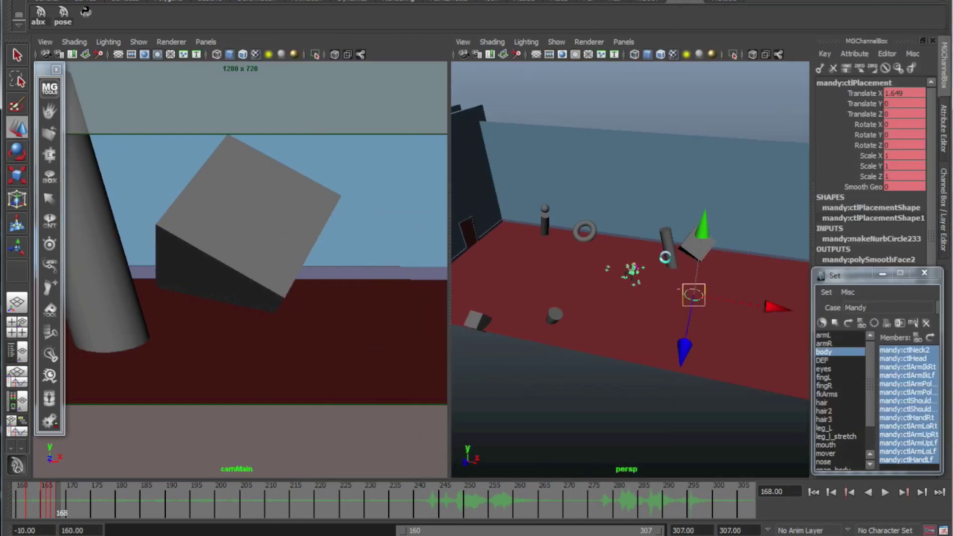
{"action": "left_click_drag", "start_coordinate": [603, 369], "coordinate": [602, 378], "text": "alt"}
{"action": "left_click_drag", "start_coordinate": [449, 385], "coordinate": [513, 385]}
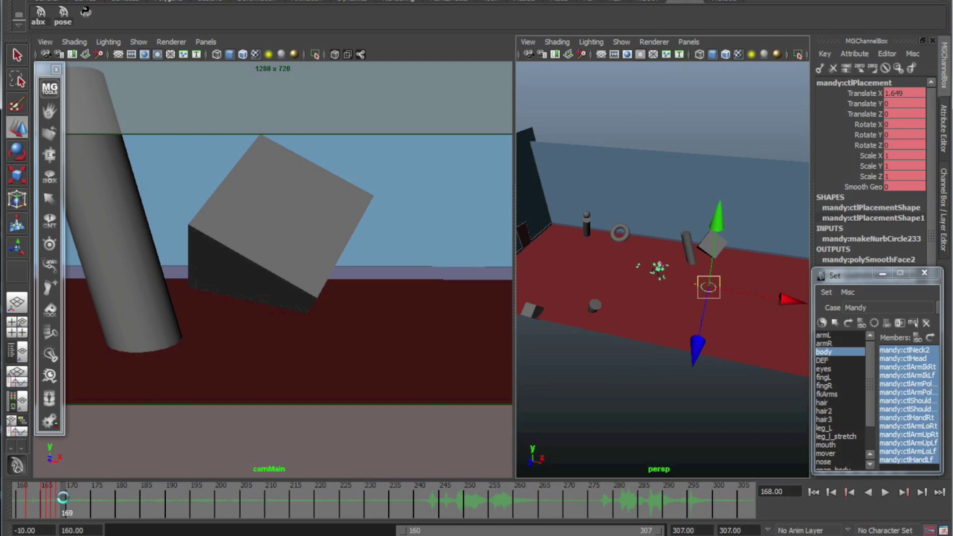
- At frame 176, move Mandy's placement control across the floor to about Translate X -38.289 and Translate Z 14.474
{"action": "left_click_drag", "start_coordinate": [63, 497], "coordinate": [97, 497]}
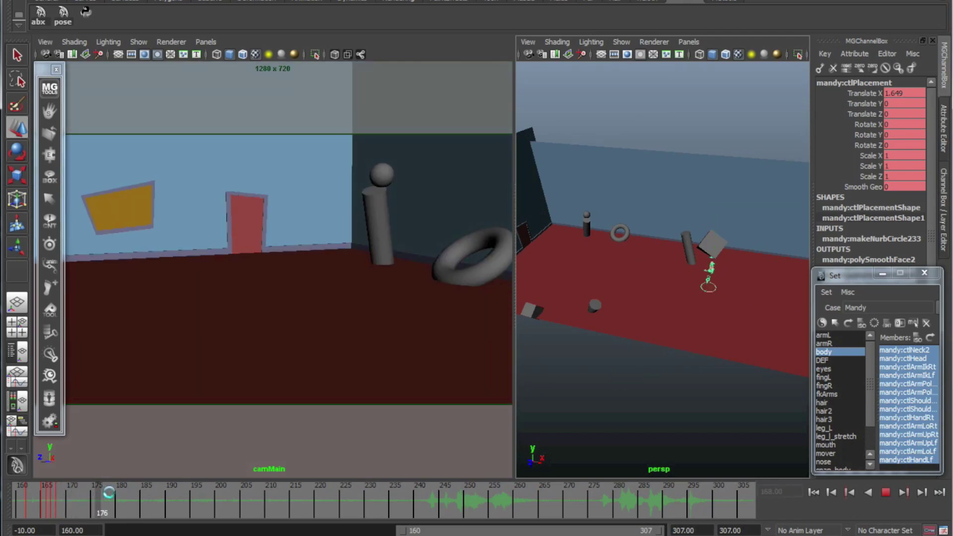
{"action": "left_click_drag", "start_coordinate": [626, 328], "coordinate": [672, 356], "text": "alt"}
{"action": "right_click_drag", "start_coordinate": [666, 358], "coordinate": [760, 340], "text": "alt"}
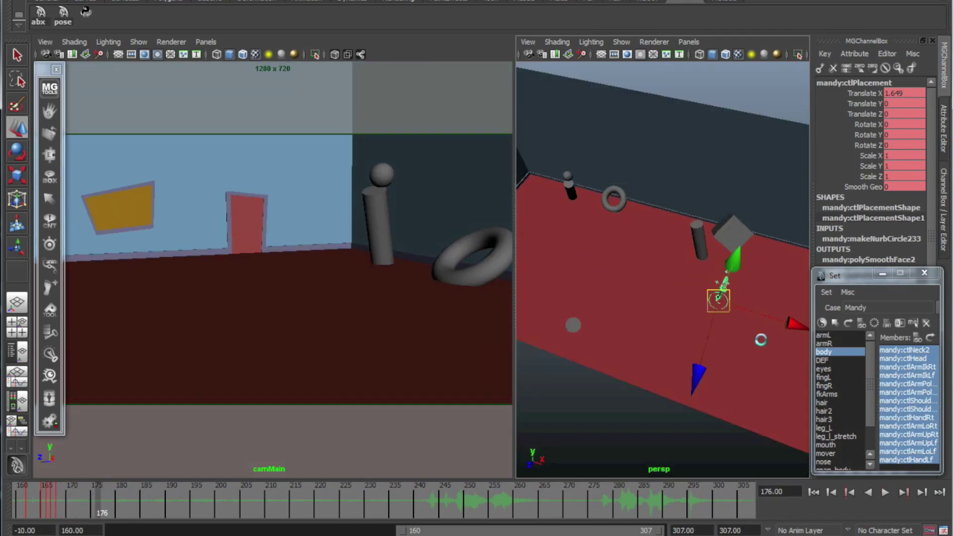
{"action": "left_click_drag", "start_coordinate": [785, 324], "coordinate": [693, 293]}
{"action": "middle_click_drag", "start_coordinate": [633, 342], "coordinate": [686, 340], "text": "alt"}
{"action": "left_click_drag", "start_coordinate": [662, 341], "coordinate": [640, 382]}
{"action": "left_click_drag", "start_coordinate": [742, 334], "coordinate": [635, 354]}
- Rotate Mandy's placement control to about 179.789 in Rotate Y
{"action": "key", "text": "e"}
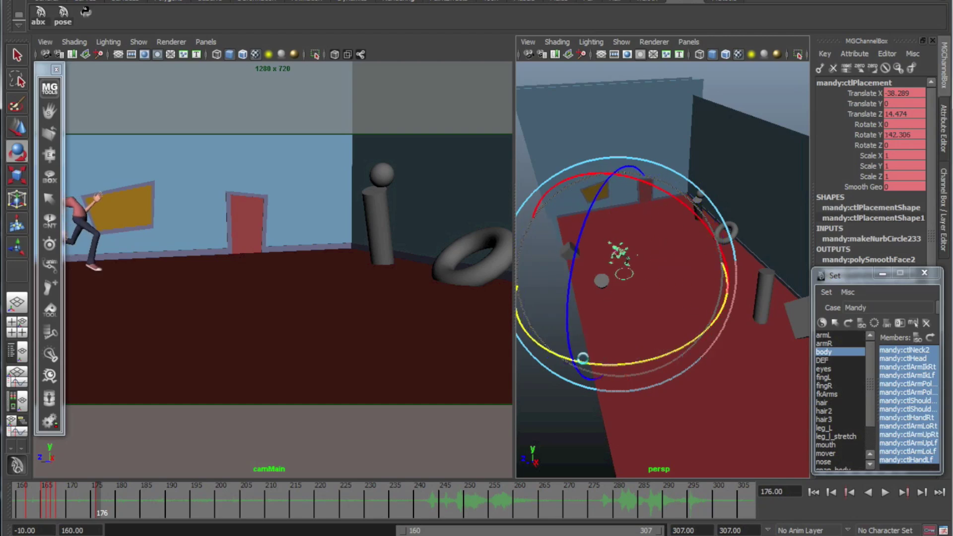
{"action": "left_click_drag", "start_coordinate": [556, 355], "coordinate": [648, 369]}
{"action": "key", "text": "w"}
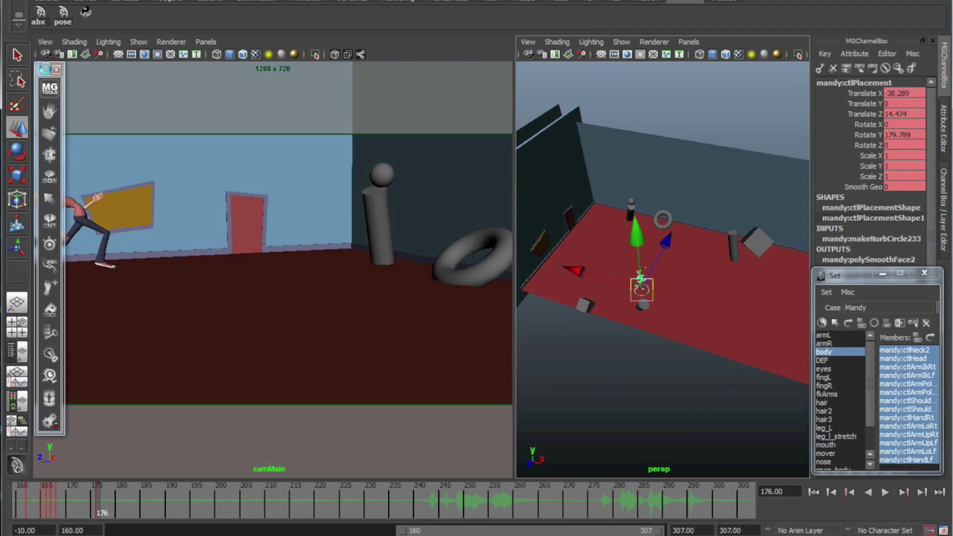
- Collapse the MG Tools bar clear of the camera view and shift the placement control to about Translate Z 12.322
{"action": "left_click", "coordinate": [49, 84]}
{"action": "left_click_drag", "start_coordinate": [34, 38], "coordinate": [16, 29]}
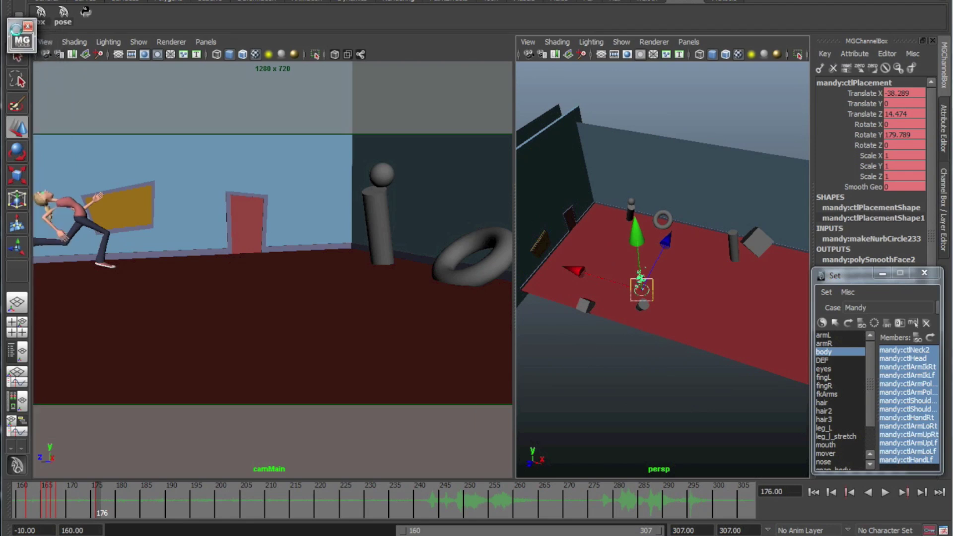
{"action": "left_click_drag", "start_coordinate": [663, 334], "coordinate": [638, 347], "text": "alt"}
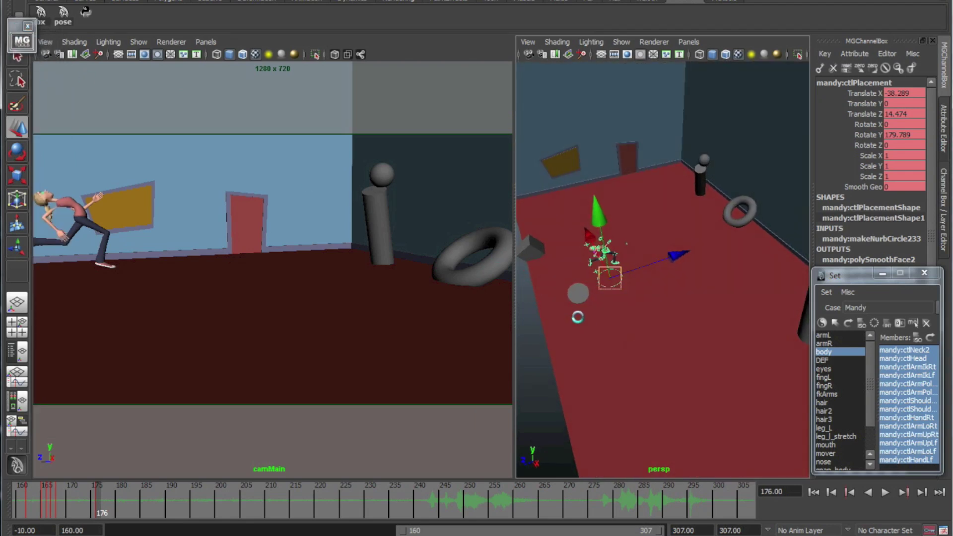
{"action": "left_click_drag", "start_coordinate": [577, 317], "coordinate": [633, 288], "text": "alt"}
{"action": "left_click_drag", "start_coordinate": [674, 257], "coordinate": [681, 255]}
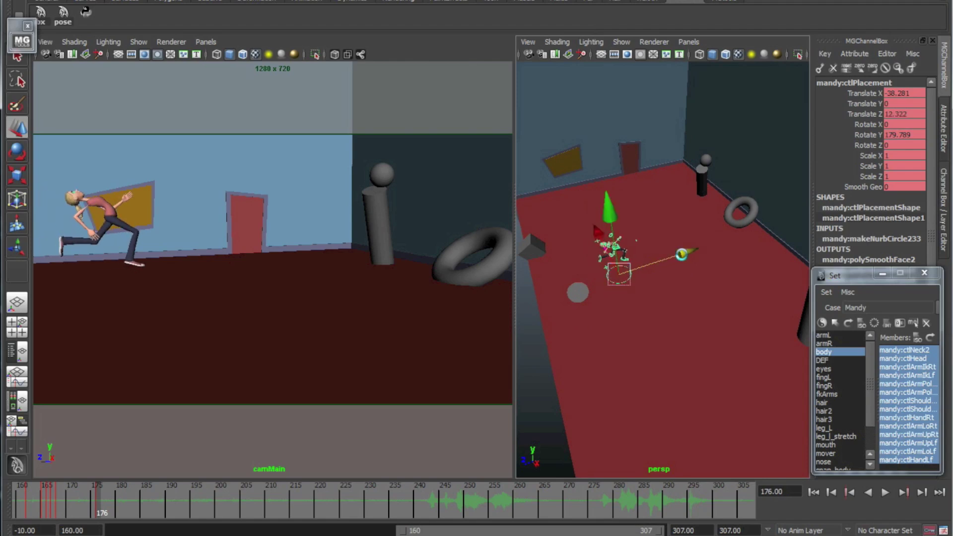
- Widen the camMain view until its full frame fits and angle the perspective view around Mandy's placement control
{"action": "left_click_drag", "start_coordinate": [514, 294], "coordinate": [741, 393]}
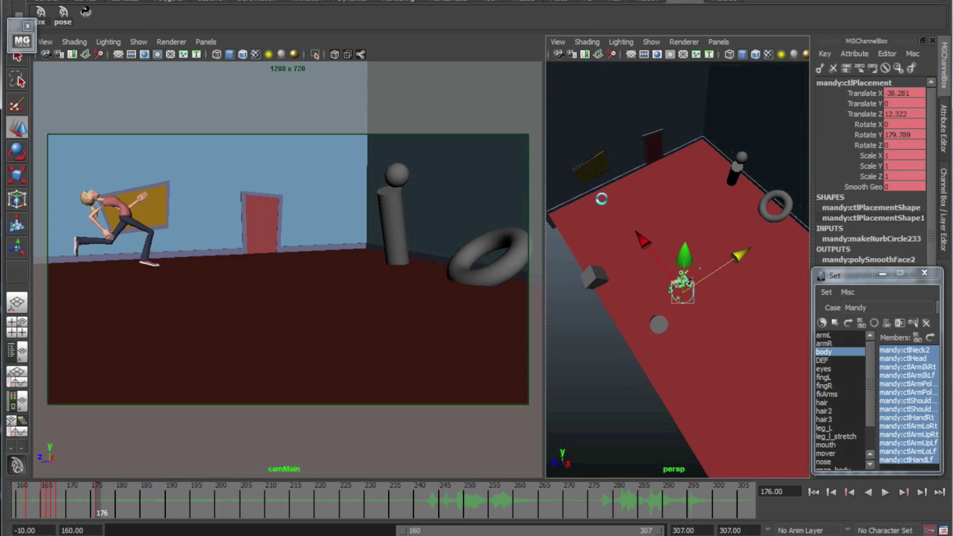
{"action": "left_click_drag", "start_coordinate": [601, 199], "coordinate": [680, 367], "text": "alt"}
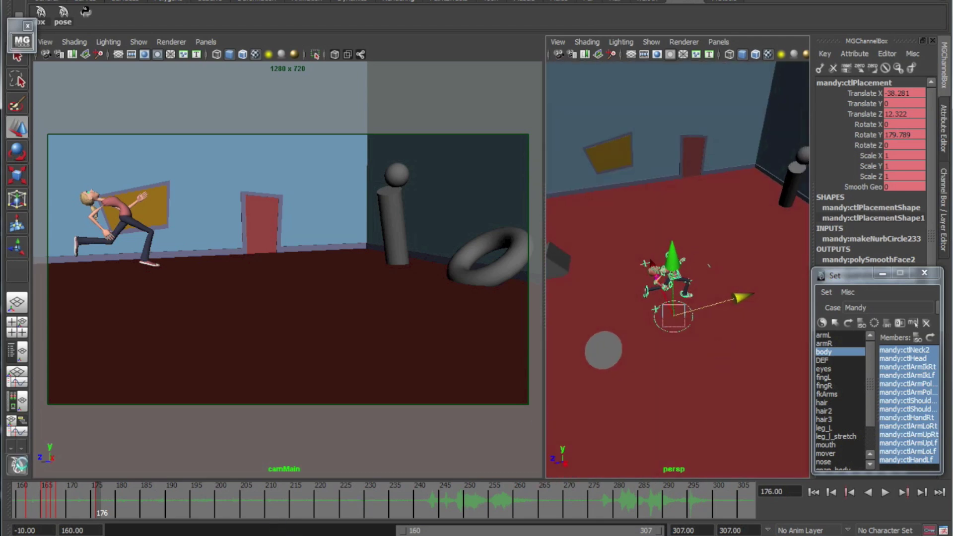
{"action": "mouse_move", "coordinate": [102, 505]}
{"action": "left_mouse_down"}
{"action": "mouse_move", "coordinate": [71, 505]}
{"action": "mouse_move", "coordinate": [104, 501]}
{"action": "left_mouse_up"}
{"action": "left_click_drag", "start_coordinate": [580, 376], "coordinate": [616, 352], "text": "alt"}
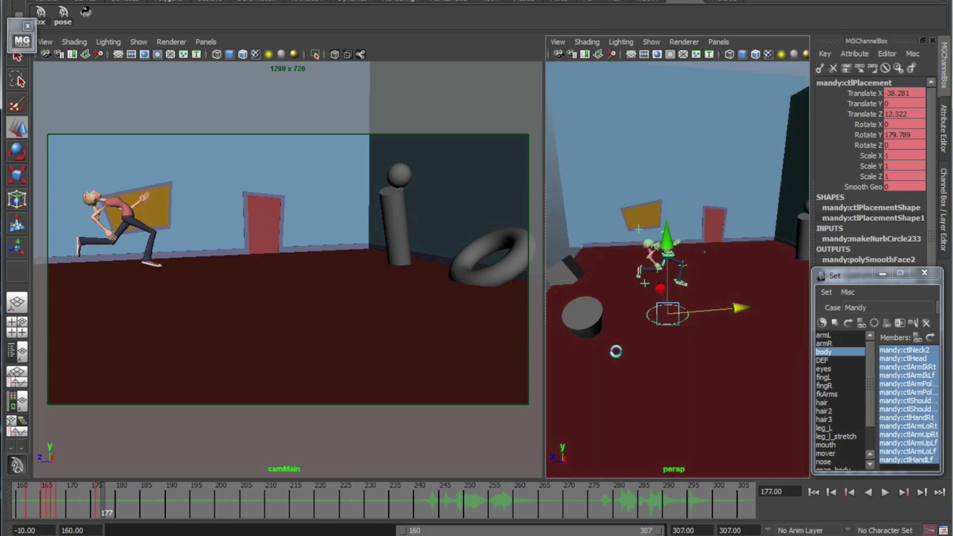
- At frame 201, move Mandy's placement control to about Translate X -38.211 and Translate Z -6.741
{"action": "left_click_drag", "start_coordinate": [116, 500], "coordinate": [192, 496]}
{"action": "key", "text": "alt+v"}
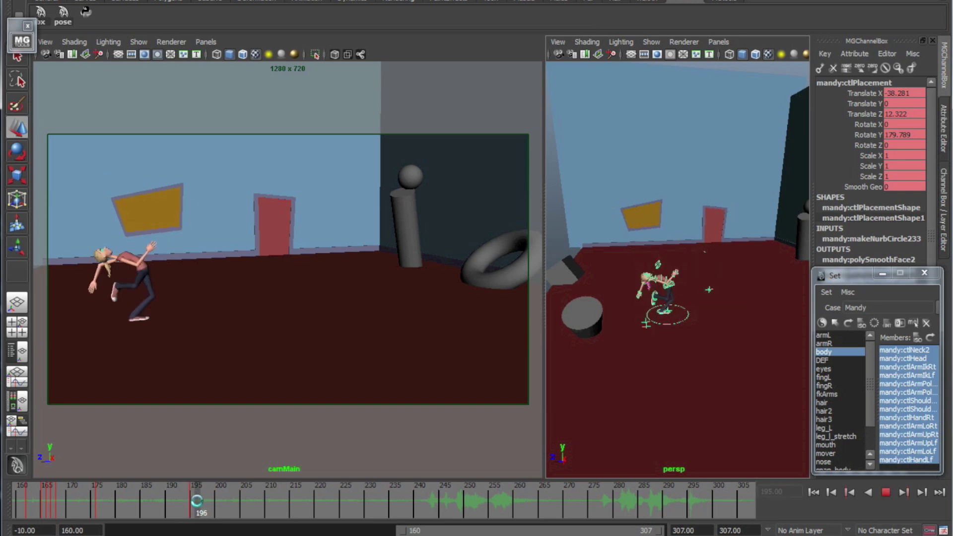
{"action": "left_click_drag", "start_coordinate": [694, 291], "coordinate": [643, 379], "text": "alt"}
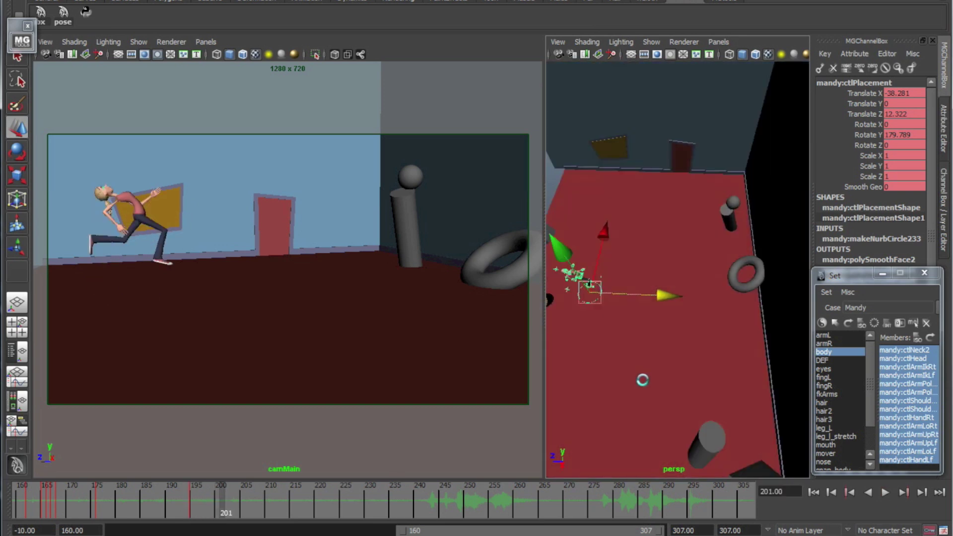
{"action": "right_click_drag", "start_coordinate": [643, 379], "coordinate": [660, 328], "text": "alt"}
{"action": "left_click_drag", "start_coordinate": [687, 292], "coordinate": [721, 291]}
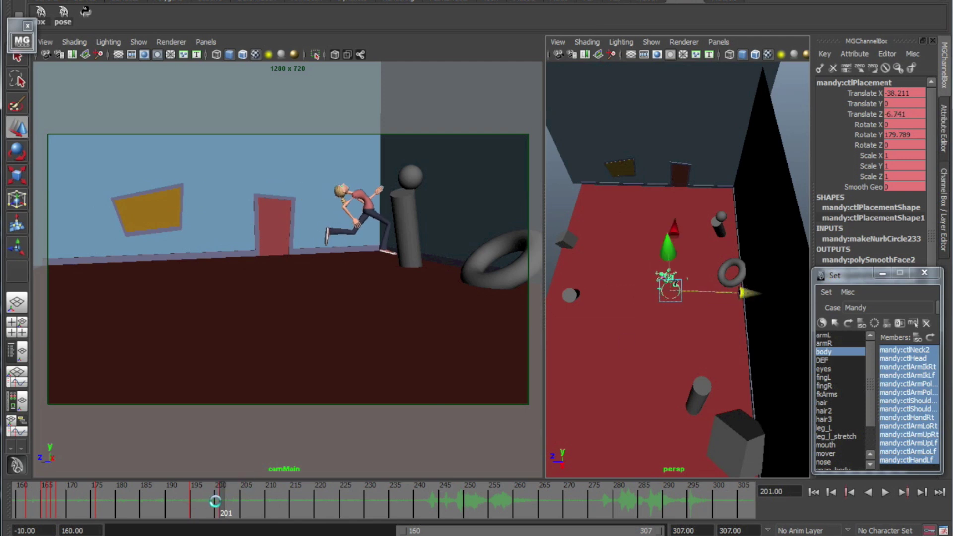
- At frame 210, move the placement control to about Translate X -41.691 and Z -11.695, and turn it to about 228.916 in Rotate Y
{"action": "left_click_drag", "start_coordinate": [222, 502], "coordinate": [268, 505]}
{"action": "left_click_drag", "start_coordinate": [687, 278], "coordinate": [704, 303], "text": "alt"}
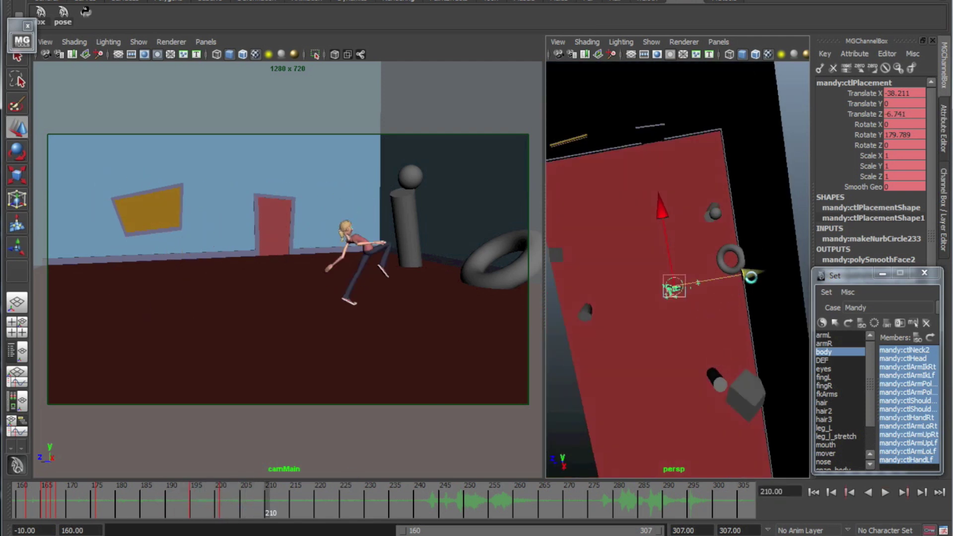
{"action": "left_click_drag", "start_coordinate": [751, 277], "coordinate": [766, 274]}
{"action": "left_click_drag", "start_coordinate": [675, 209], "coordinate": [673, 198]}
{"action": "key", "text": "e"}
{"action": "left_click_drag", "start_coordinate": [587, 275], "coordinate": [618, 346]}
{"action": "left_click_drag", "start_coordinate": [618, 346], "coordinate": [625, 340], "text": "alt"}
- Play back the run and, at frame 229, place Mandy's control at about Translate X -49.743 and Z -10.28 with Rotate Y about 302.126
{"action": "key", "text": "alt+v"}
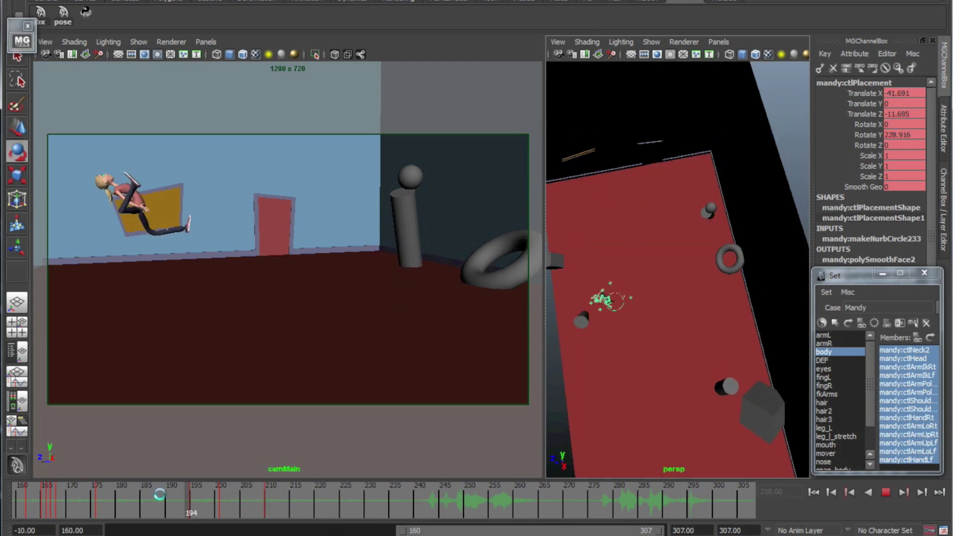
{"action": "key", "text": "alt+v"}
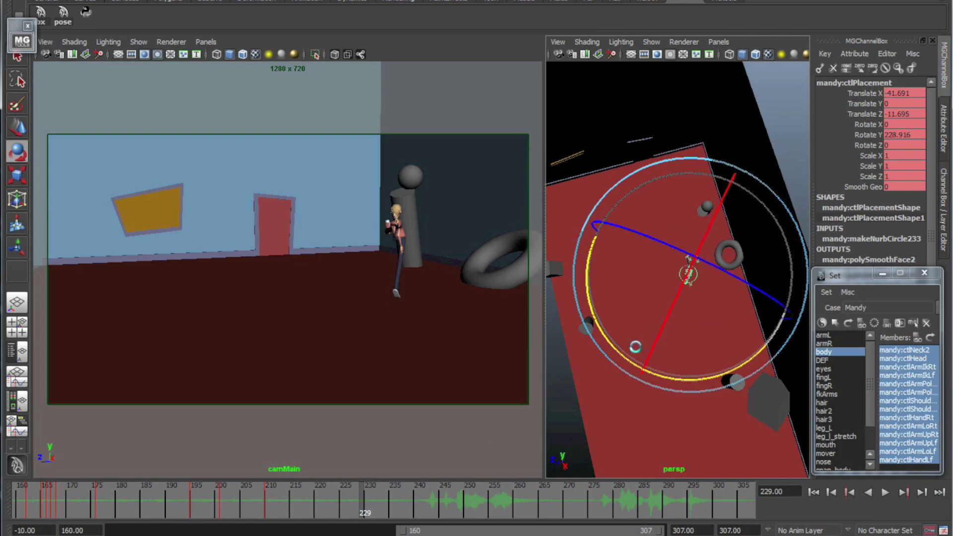
{"action": "left_click_drag", "start_coordinate": [607, 342], "coordinate": [691, 369]}
{"action": "left_click_drag", "start_coordinate": [691, 370], "coordinate": [701, 357], "text": "alt"}
{"action": "key", "text": "w"}
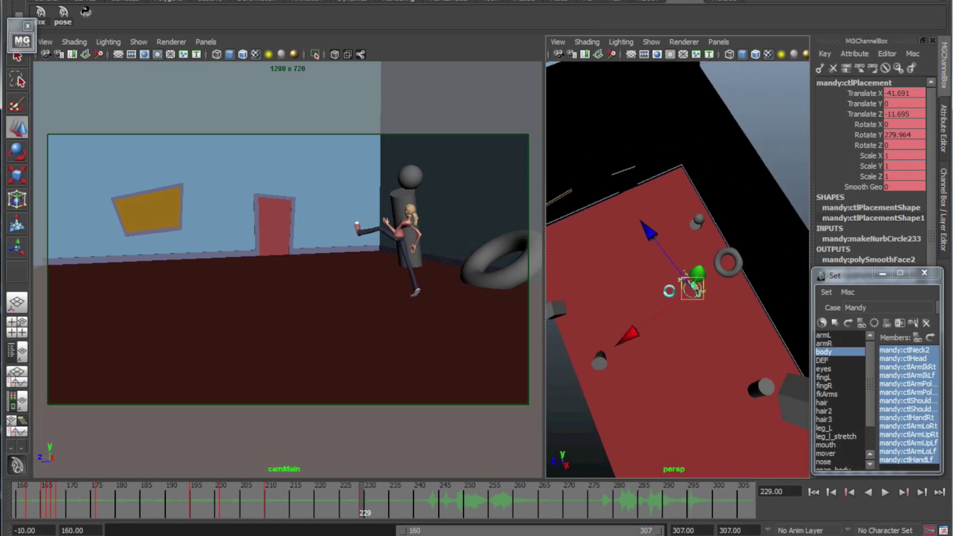
{"action": "left_click_drag", "start_coordinate": [645, 228], "coordinate": [627, 200]}
{"action": "key", "text": "e"}
{"action": "left_click_drag", "start_coordinate": [603, 342], "coordinate": [622, 330]}
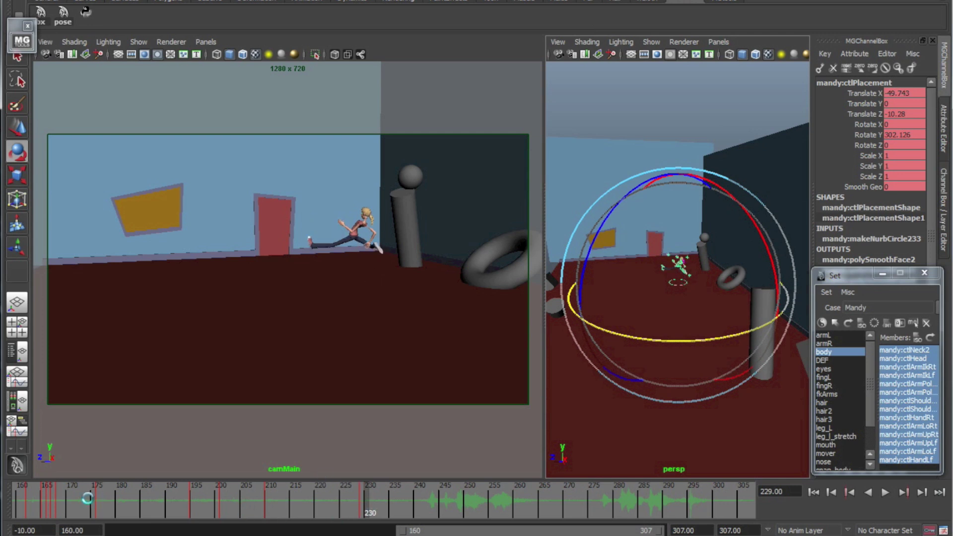
- At frame 249, move the placement control to about Translate X -52.54 and Z 1.665, and turn it to about 319.283 in Rotate Y
{"action": "key", "text": "alt+v"}
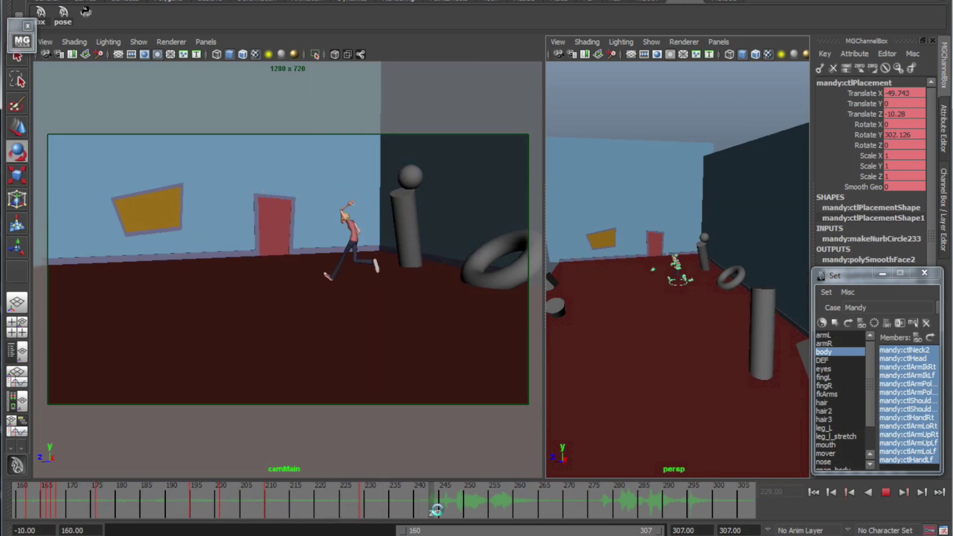
{"action": "key", "text": "alt+v"}
{"action": "left_click_drag", "start_coordinate": [677, 325], "coordinate": [668, 336], "text": "alt"}
{"action": "key", "text": "w"}
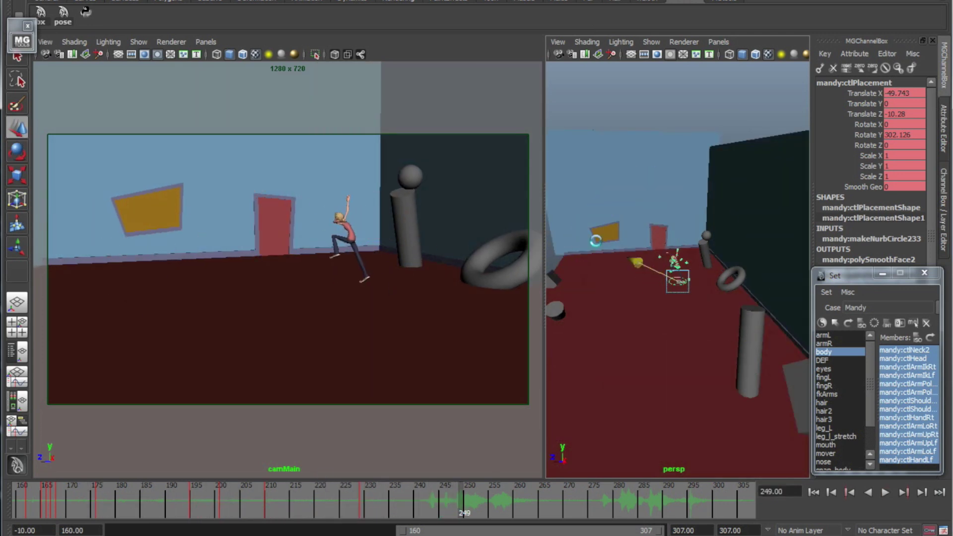
{"action": "middle_click_drag", "start_coordinate": [595, 241], "coordinate": [601, 313]}
{"action": "key", "text": "e"}
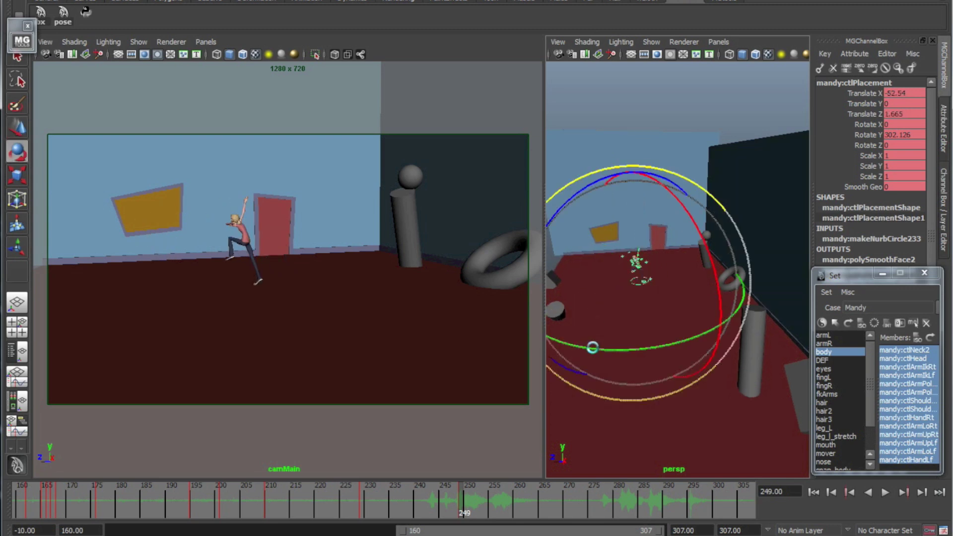
{"action": "left_click_drag", "start_coordinate": [592, 347], "coordinate": [643, 335]}
- Return to frame 201 and pull Mandy's placement control back to about Translate X -36.156 and Translate Z 3.01
{"action": "key", "text": "alt+v"}
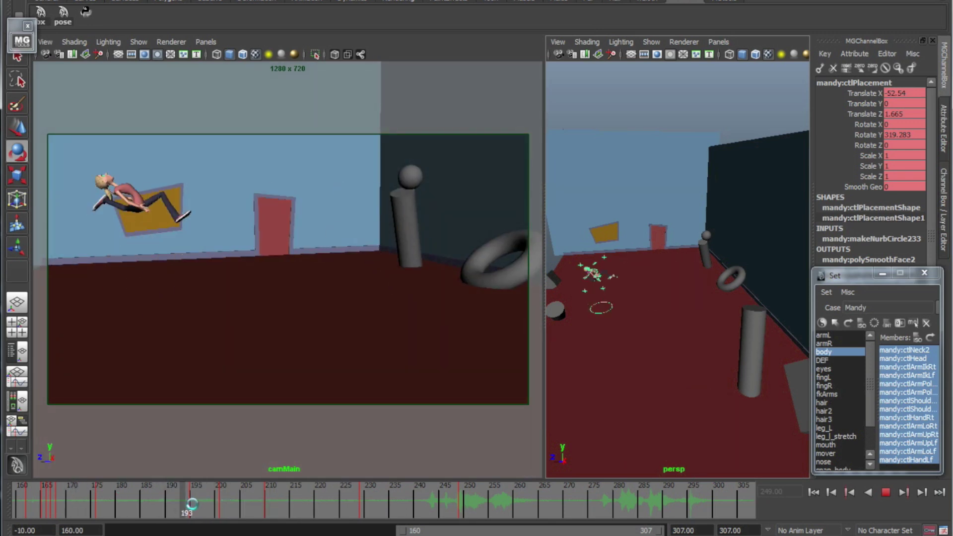
{"action": "left_click", "coordinate": [221, 505]}
{"action": "key", "text": "w"}
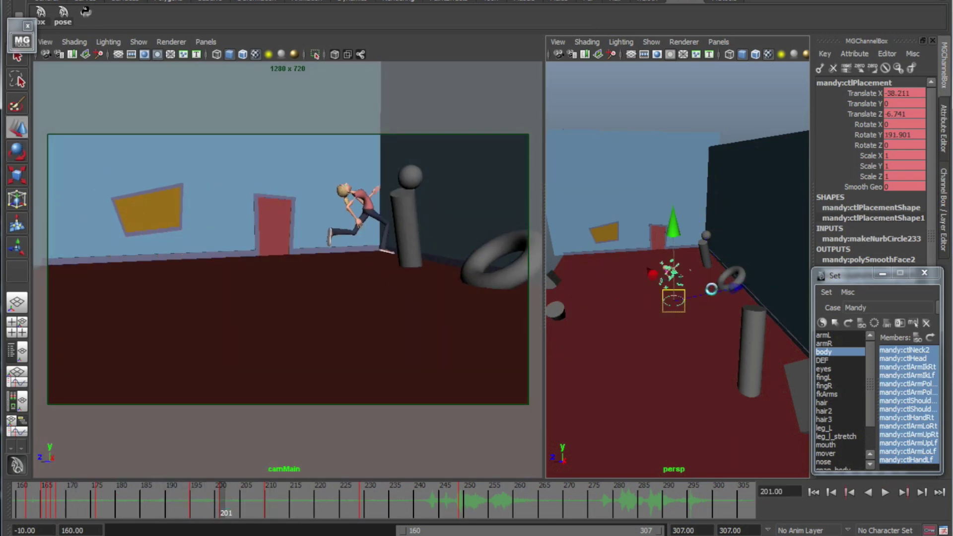
{"action": "left_click_drag", "start_coordinate": [717, 291], "coordinate": [679, 303]}
{"action": "middle_click", "coordinate": [407, 432]}
- Play back the repositioned run in both views to check Mandy's path across the room
{"action": "key", "text": "alt+v"}
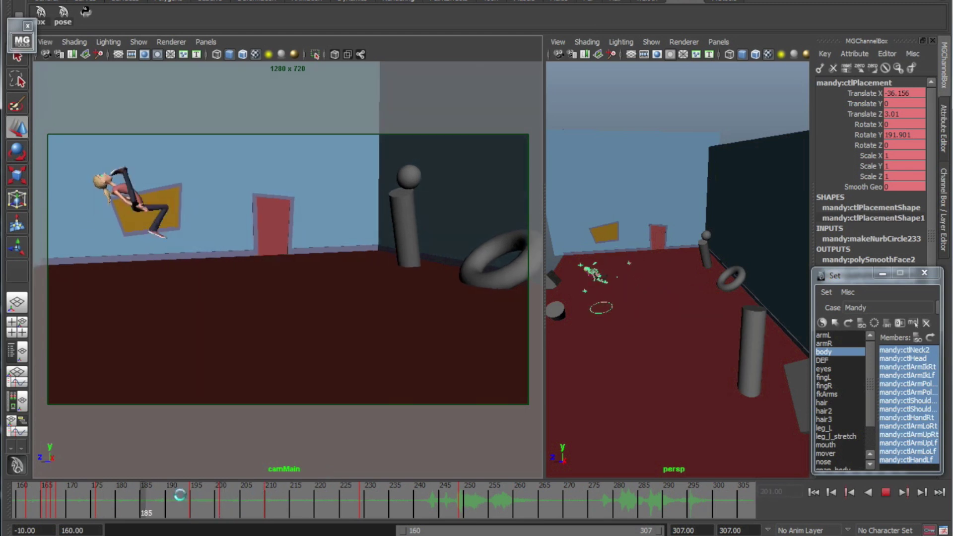
{"action": "left_click", "coordinate": [547, 493]}
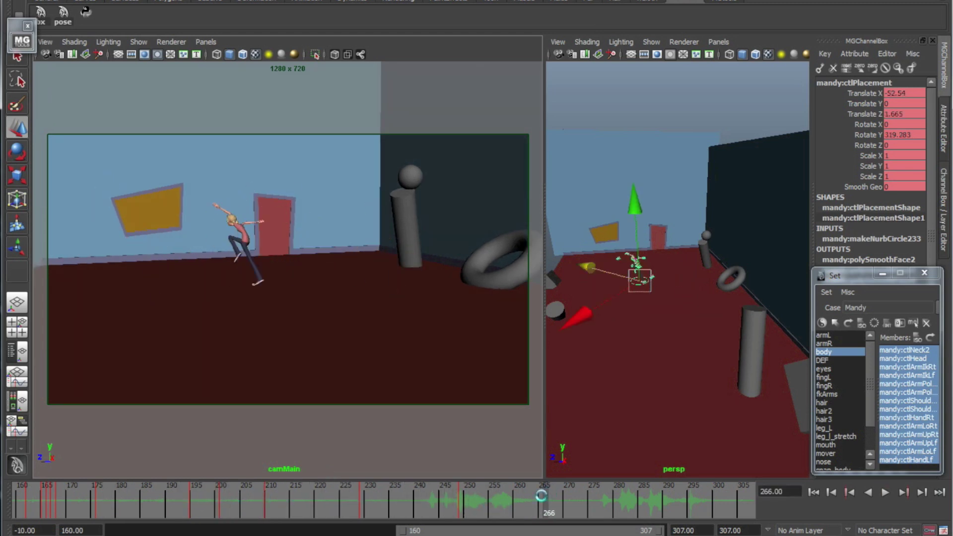
{"action": "left_click_drag", "start_coordinate": [172, 489], "coordinate": [61, 494]}
{"action": "key", "text": "alt+v"}
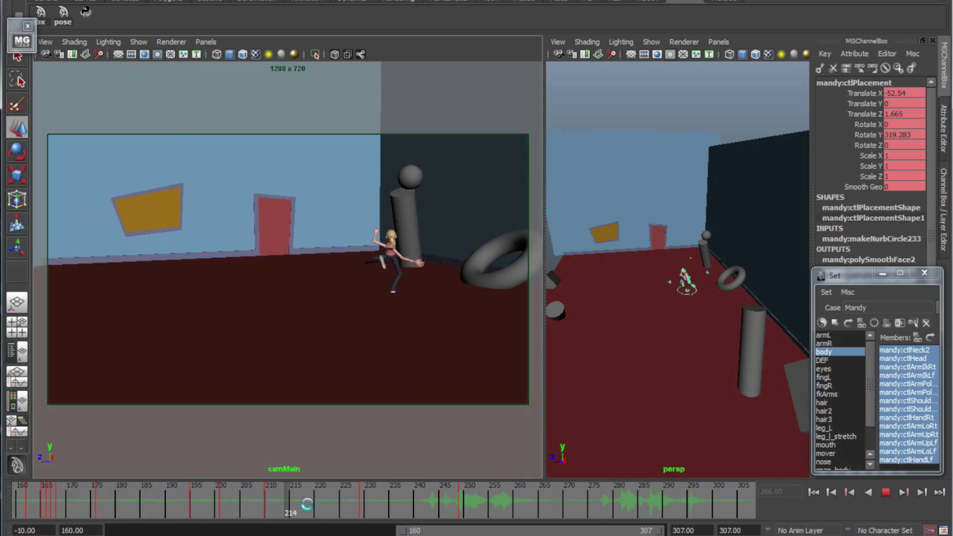
{"action": "key", "text": "alt+v"}
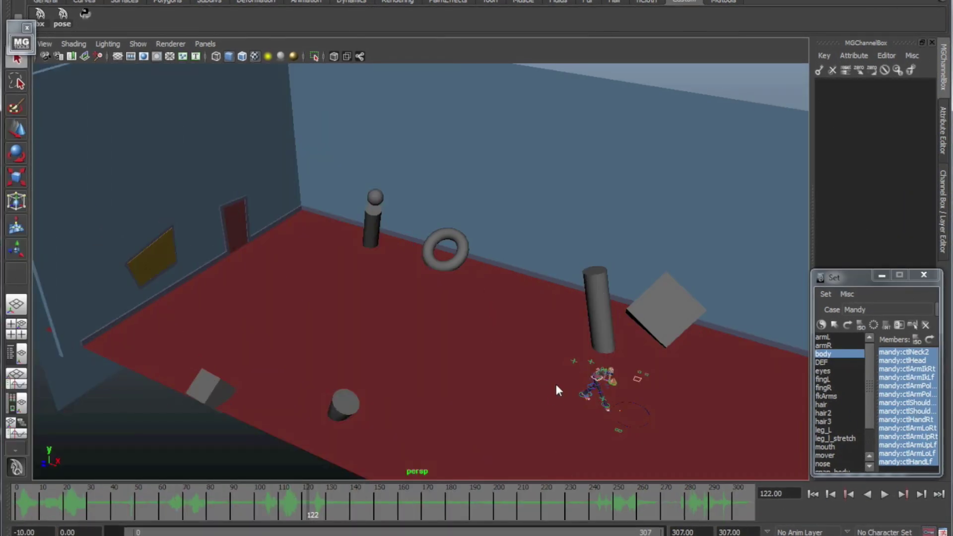
- Examine Mandy and the props around frame 122 in the perspective view, and switch to the full camMain view
{"action": "left_click_drag", "start_coordinate": [556, 390], "coordinate": [517, 373], "text": "alt"}
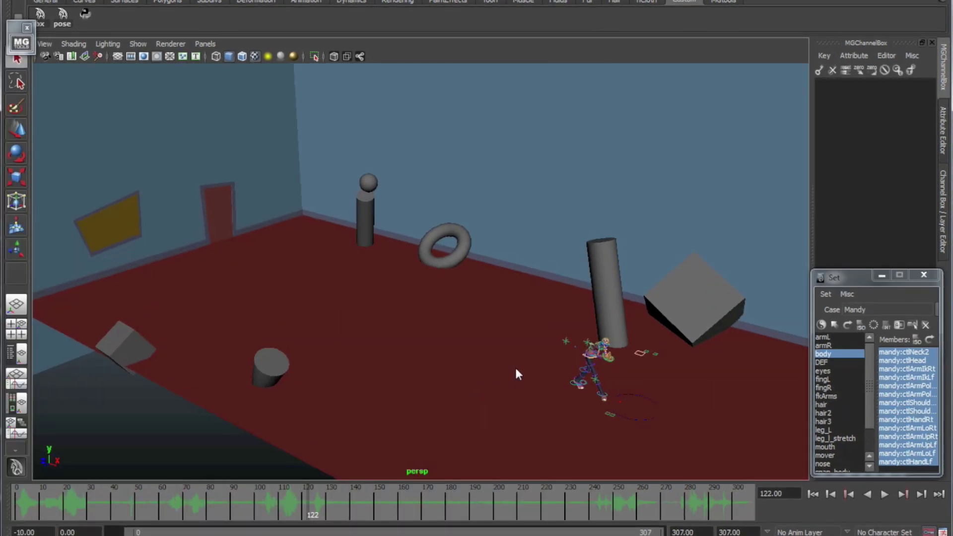
{"action": "left_click_drag", "start_coordinate": [410, 391], "coordinate": [293, 497], "text": "alt"}
{"action": "left_click_drag", "start_coordinate": [387, 402], "coordinate": [358, 471], "text": "alt"}
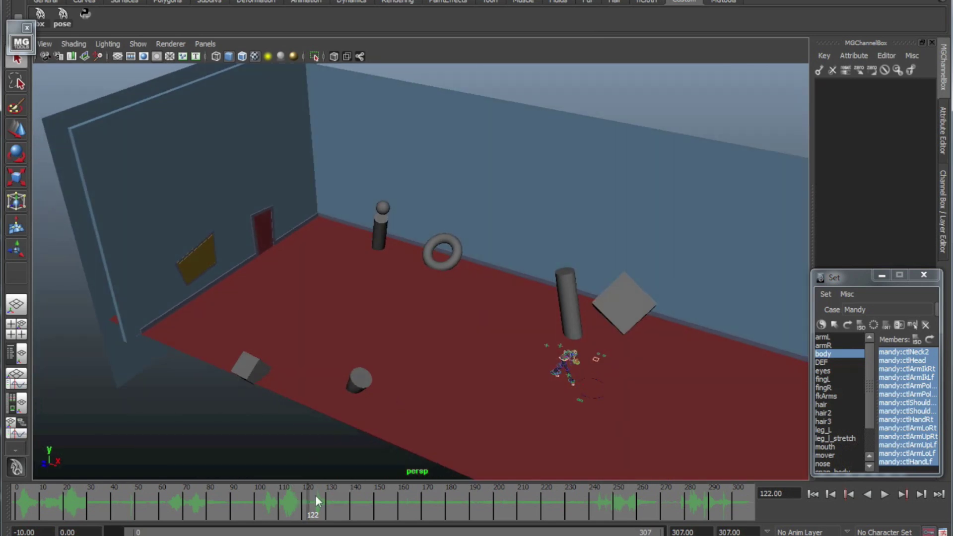
{"action": "key", "text": "space"}
{"action": "key", "text": "space"}
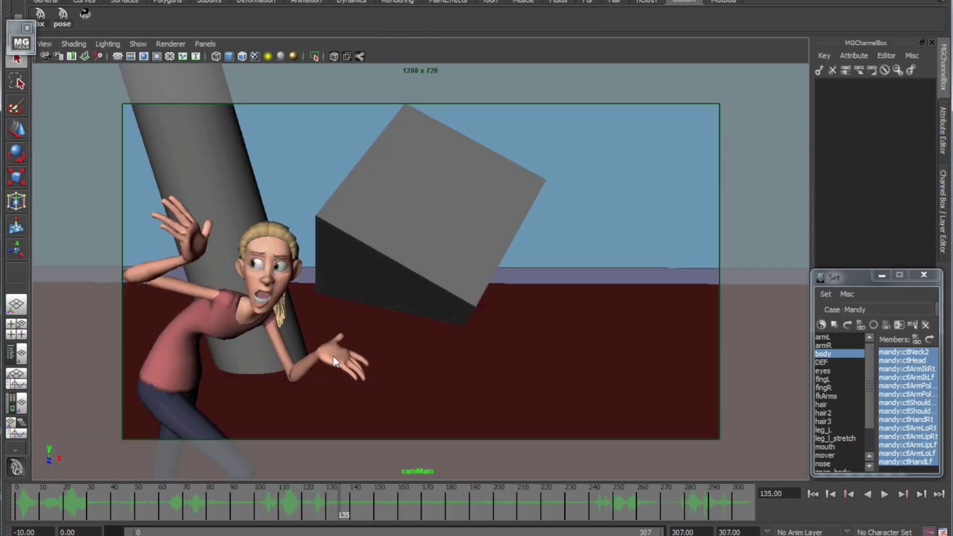
- Play and scrub the shot through camMain to review Mandy's take-off, jump, and run toward the door
{"action": "key", "text": "alt+v"}
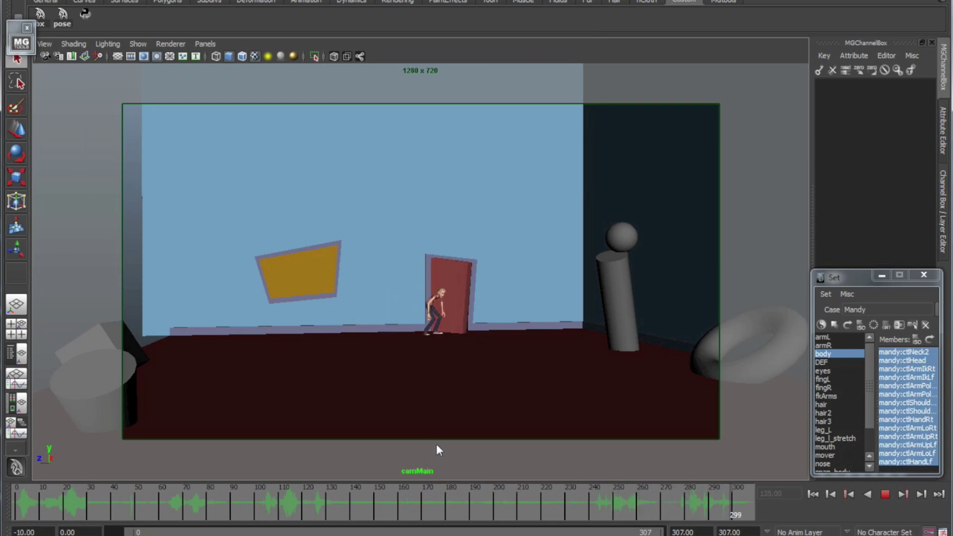
{"action": "left_click", "coordinate": [314, 496]}
{"action": "mouse_move", "coordinate": [316, 499]}
{"action": "left_mouse_down"}
{"action": "mouse_move", "coordinate": [472, 498]}
{"action": "mouse_move", "coordinate": [452, 500]}
{"action": "left_mouse_up"}
{"action": "key", "text": "alt+v"}
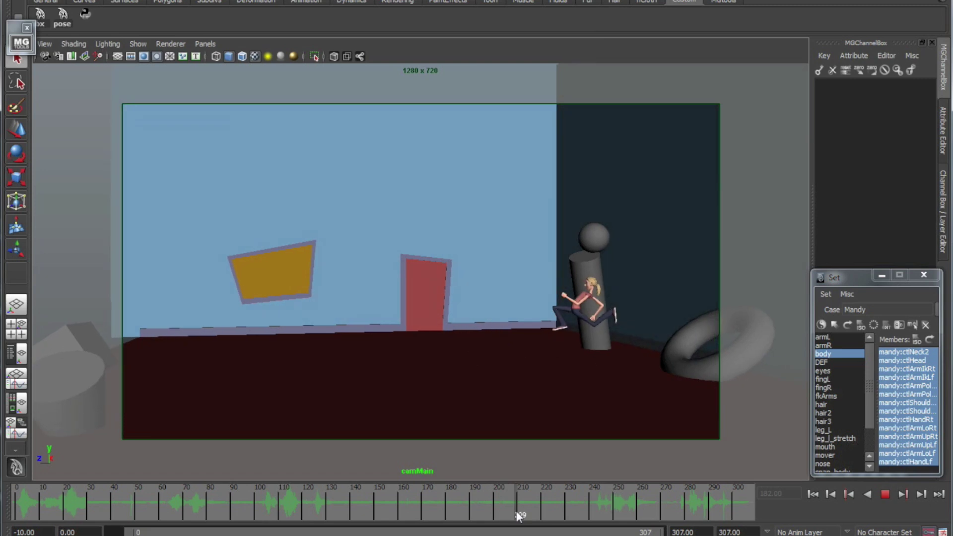
{"action": "mouse_move", "coordinate": [516, 512]}
{"action": "left_mouse_down"}
{"action": "mouse_move", "coordinate": [485, 511]}
{"action": "mouse_move", "coordinate": [580, 515]}
{"action": "mouse_move", "coordinate": [566, 517]}
{"action": "left_mouse_up"}
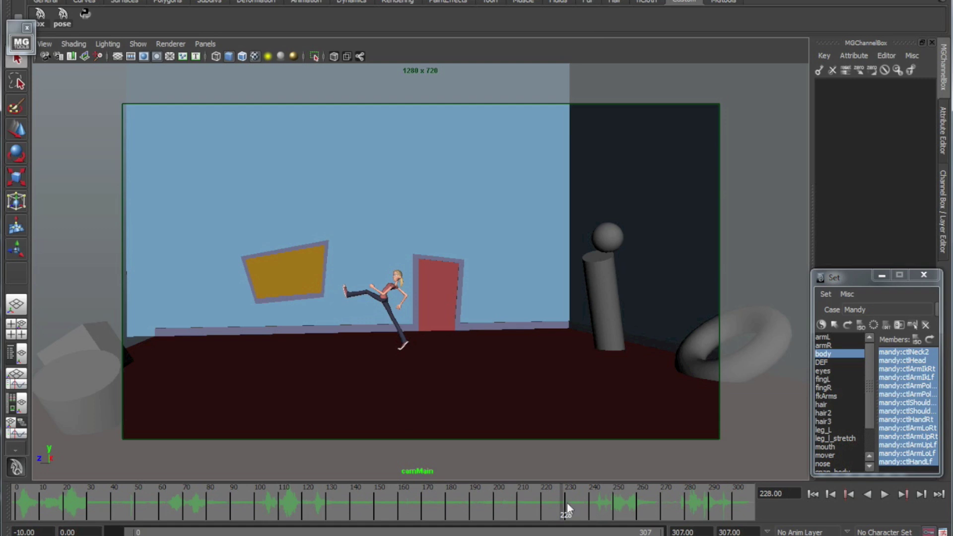
{"action": "key", "text": "alt+v"}
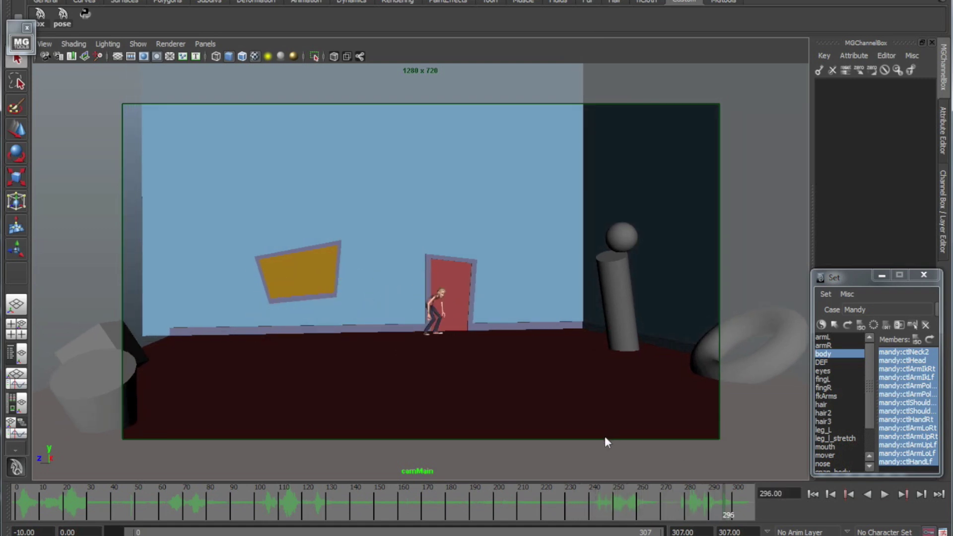
{"action": "left_click_drag", "start_coordinate": [565, 501], "coordinate": [455, 499]}
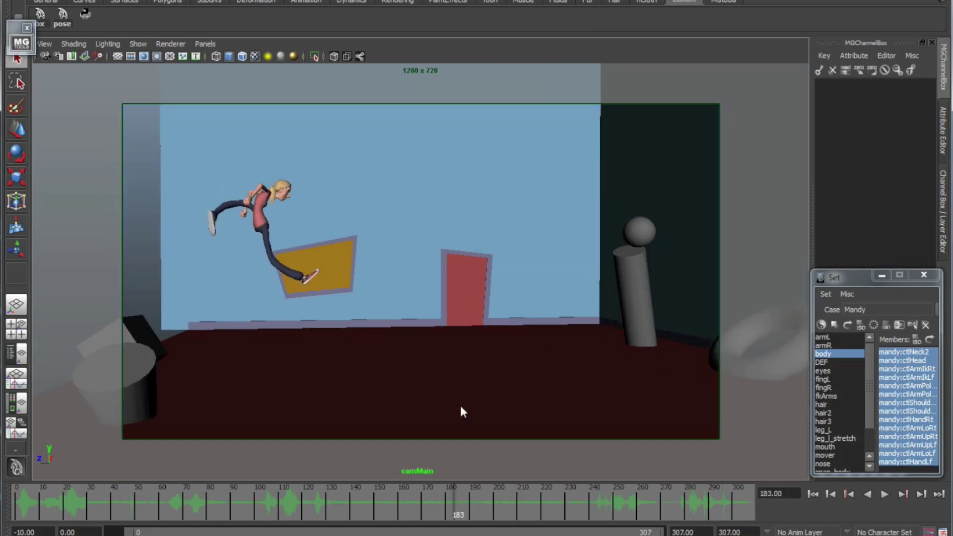
- Review Mandy's travel path across the floor from above in the full perspective view
{"action": "key", "text": "space"}
{"action": "key", "text": "space"}
{"action": "left_click_drag", "start_coordinate": [576, 329], "coordinate": [519, 320], "text": "alt"}
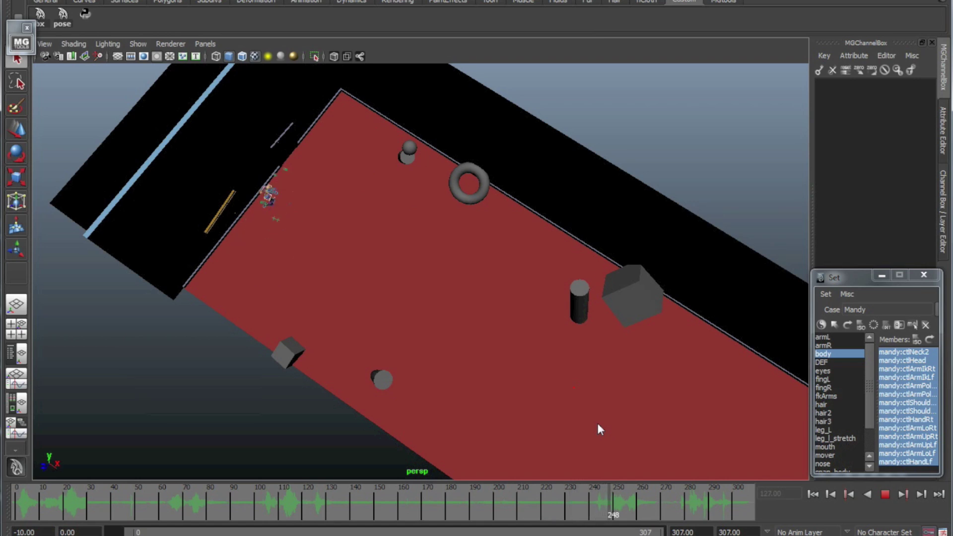
{"action": "key", "text": "space"}
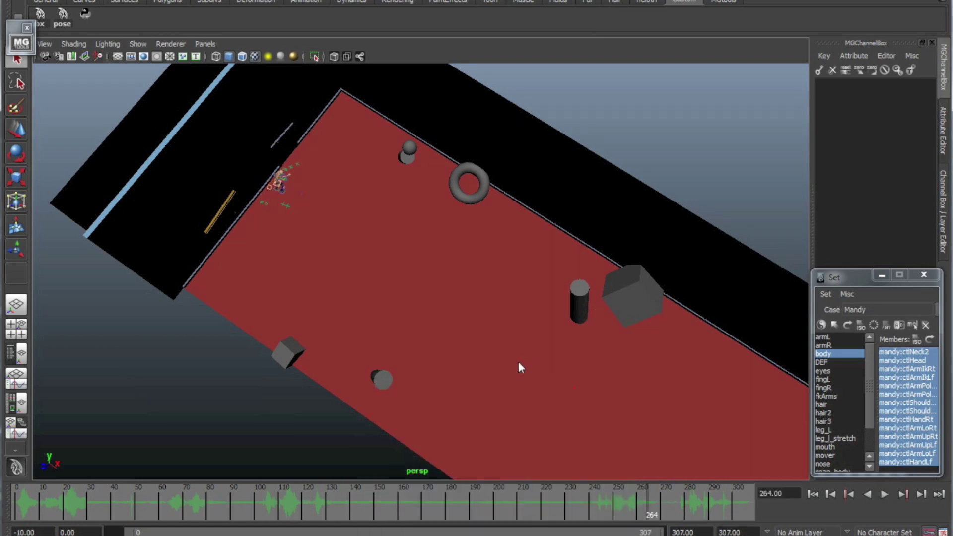
{"action": "key", "text": "space"}
{"action": "left_click_drag", "start_coordinate": [519, 365], "coordinate": [510, 340]}
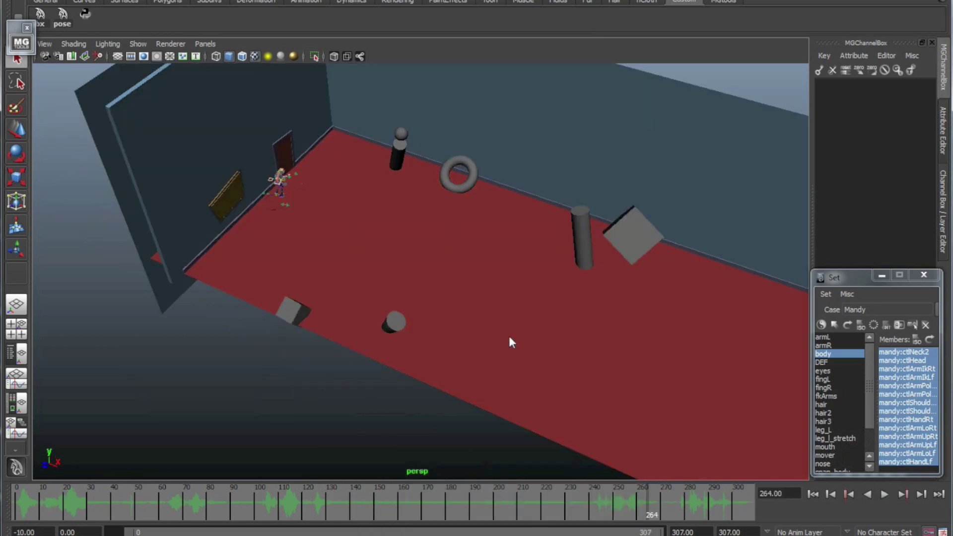
- Start the playback range at frame 150 and review the run through camMain, and in the two-view layout beside the perspective view
{"action": "key", "text": "space"}
{"action": "key", "text": "space"}
{"action": "left_click", "coordinate": [350, 504]}
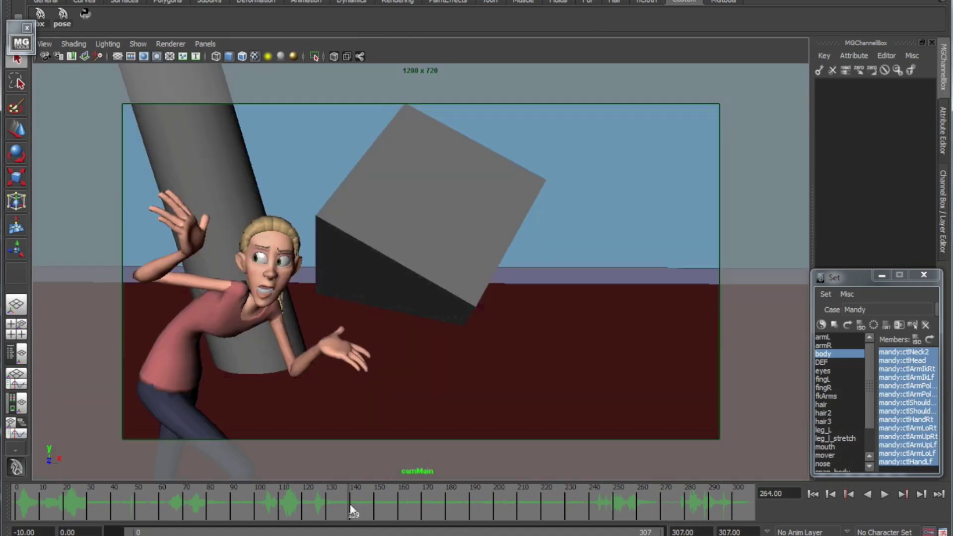
{"action": "left_click", "coordinate": [413, 502]}
{"action": "left_click_drag", "start_coordinate": [130, 533], "coordinate": [384, 533]}
{"action": "key", "text": "alt+v"}
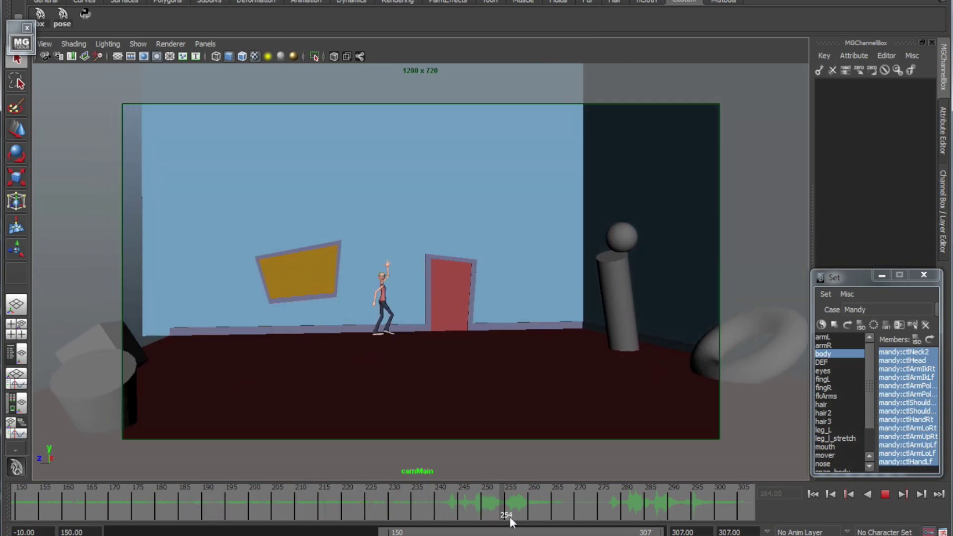
{"action": "key", "text": "space"}
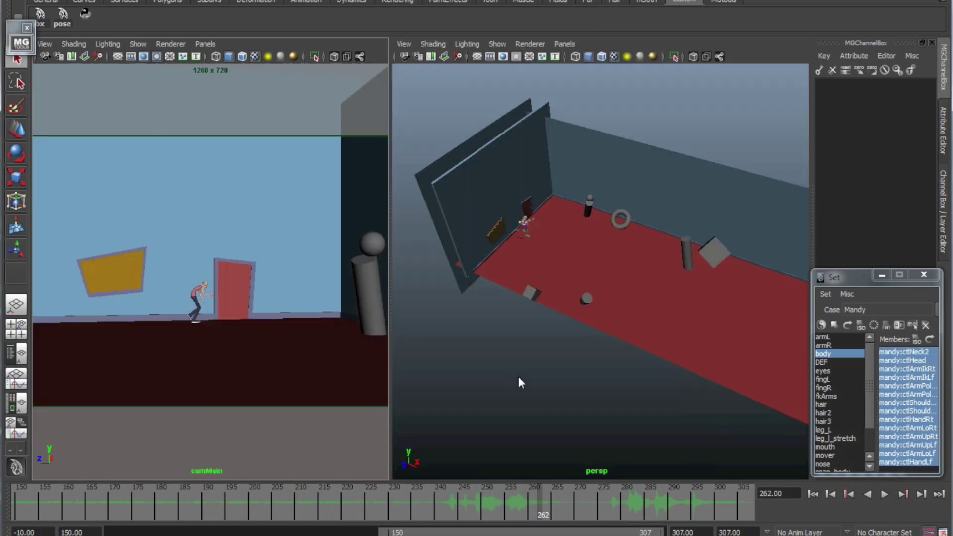
{"action": "left_click_drag", "start_coordinate": [548, 329], "coordinate": [544, 354], "text": "alt"}
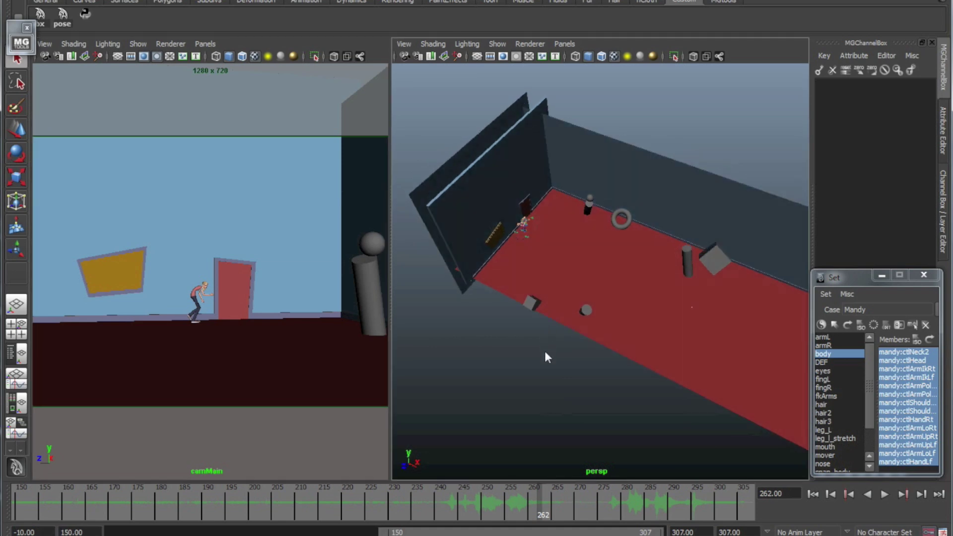
- Select Mandy's placement control at frame 262 and examine its floor circle and keyed channels up close in the perspective view
{"action": "right_click_drag", "start_coordinate": [545, 353], "coordinate": [581, 373], "text": "alt"}
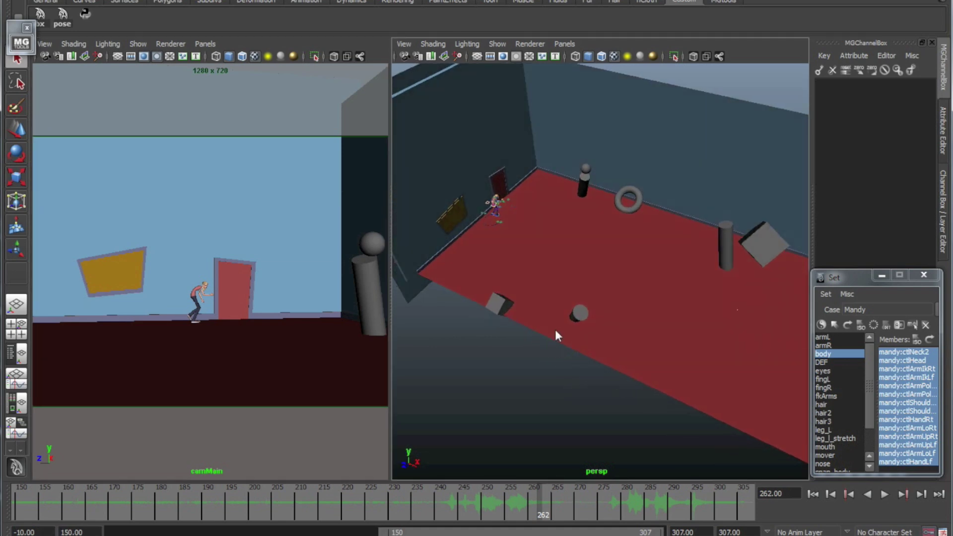
{"action": "left_click_drag", "start_coordinate": [500, 239], "coordinate": [569, 362], "text": "alt"}
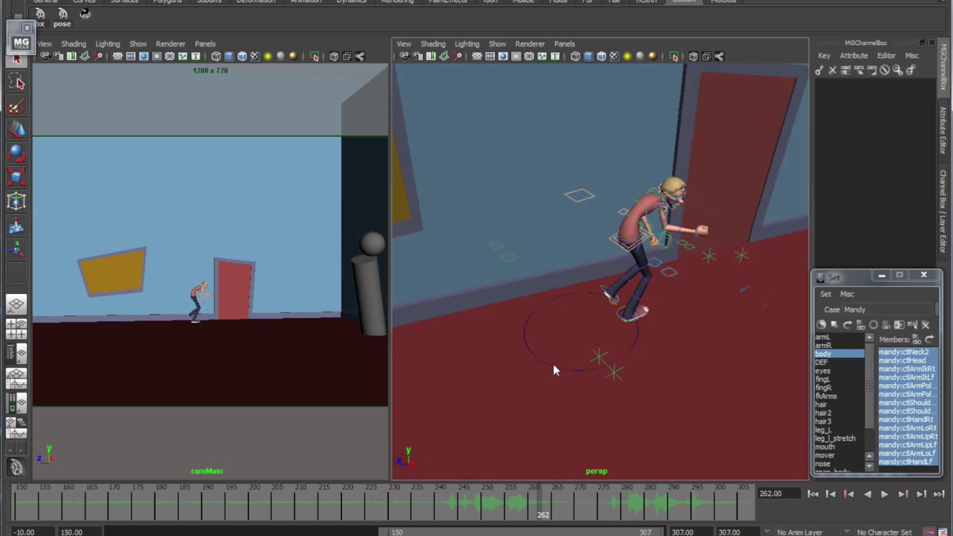
{"action": "left_click", "coordinate": [545, 365]}
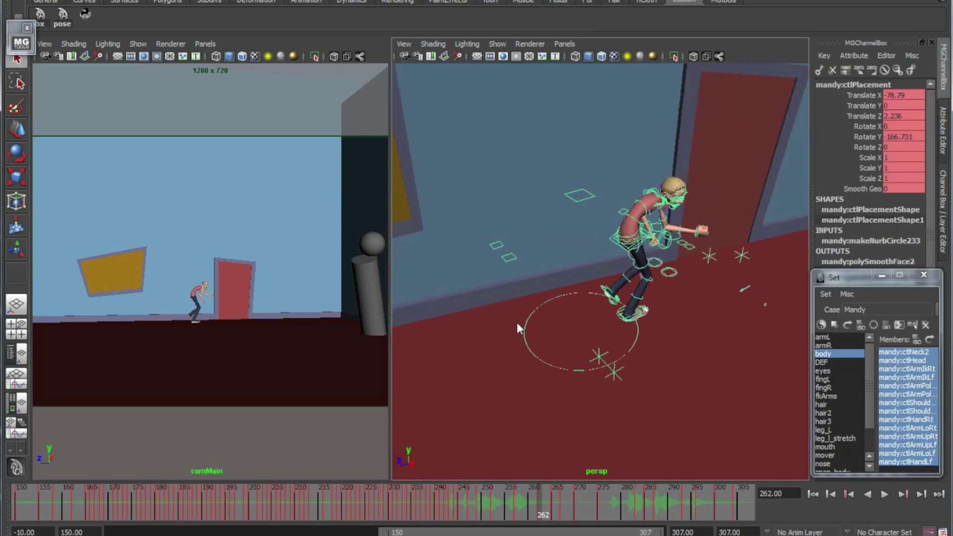
{"action": "left_click_drag", "start_coordinate": [533, 332], "coordinate": [522, 332], "text": "alt"}
{"action": "right_click_drag", "start_coordinate": [522, 332], "coordinate": [585, 370], "text": "alt"}
{"action": "left_click_drag", "start_coordinate": [585, 371], "coordinate": [583, 309], "text": "alt"}
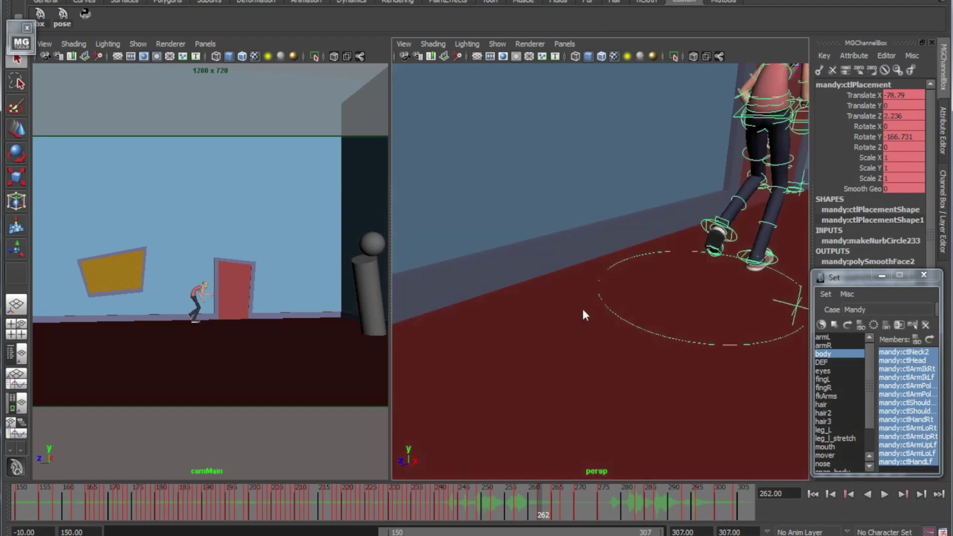
{"action": "left_click_drag", "start_coordinate": [631, 335], "coordinate": [609, 341], "text": "alt"}
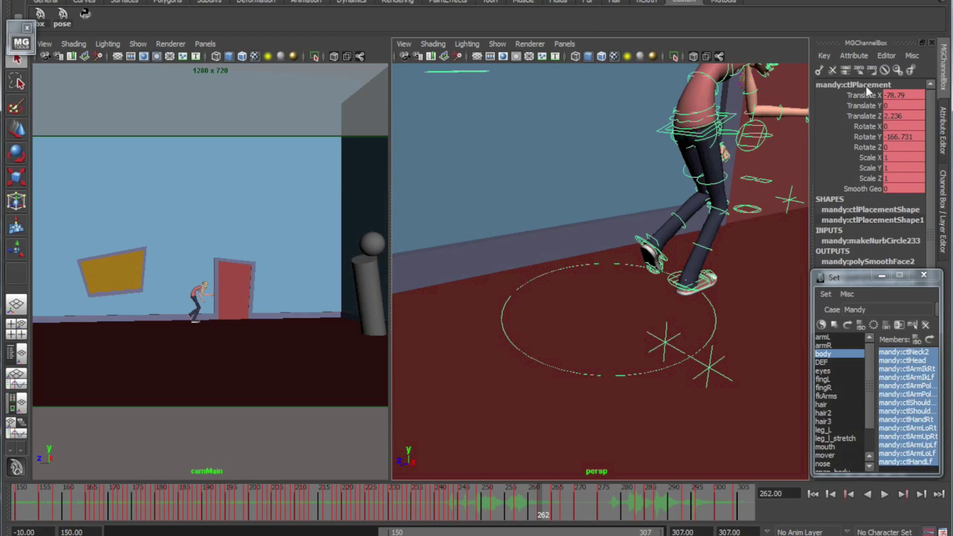
- Examine the placement circle against the room from several angles, and scrub to frame 250 with the selection cleared
{"action": "left_click_drag", "start_coordinate": [549, 311], "coordinate": [525, 314], "text": "alt"}
{"action": "right_click_drag", "start_coordinate": [525, 315], "coordinate": [413, 309], "text": "alt"}
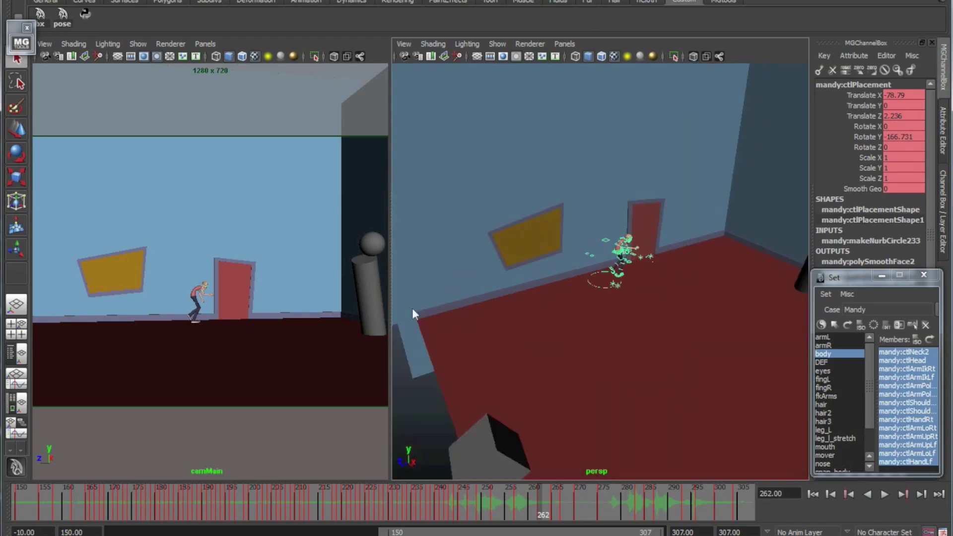
{"action": "left_click_drag", "start_coordinate": [413, 310], "coordinate": [544, 319], "text": "alt"}
{"action": "left_click_drag", "start_coordinate": [589, 297], "coordinate": [540, 327]}
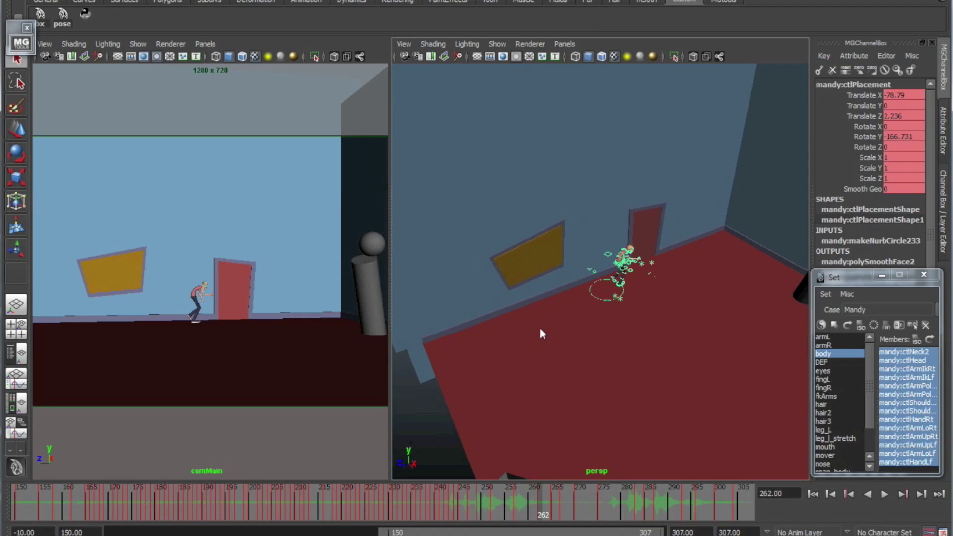
{"action": "right_click_drag", "start_coordinate": [540, 328], "coordinate": [612, 367], "text": "alt"}
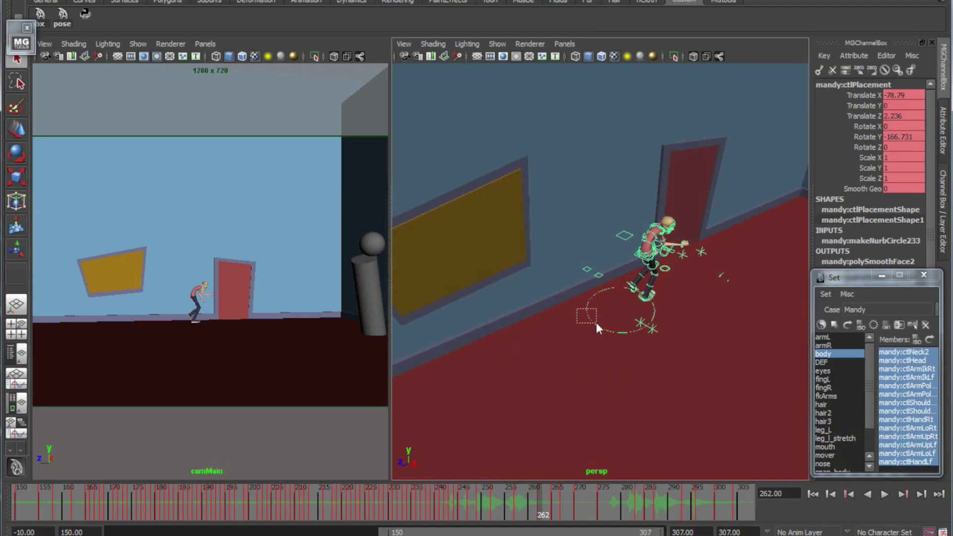
{"action": "left_click_drag", "start_coordinate": [646, 370], "coordinate": [658, 380], "text": "alt"}
{"action": "right_click_drag", "start_coordinate": [658, 380], "coordinate": [541, 367], "text": "alt"}
{"action": "middle_click_drag", "start_coordinate": [541, 366], "coordinate": [533, 372], "text": "alt"}
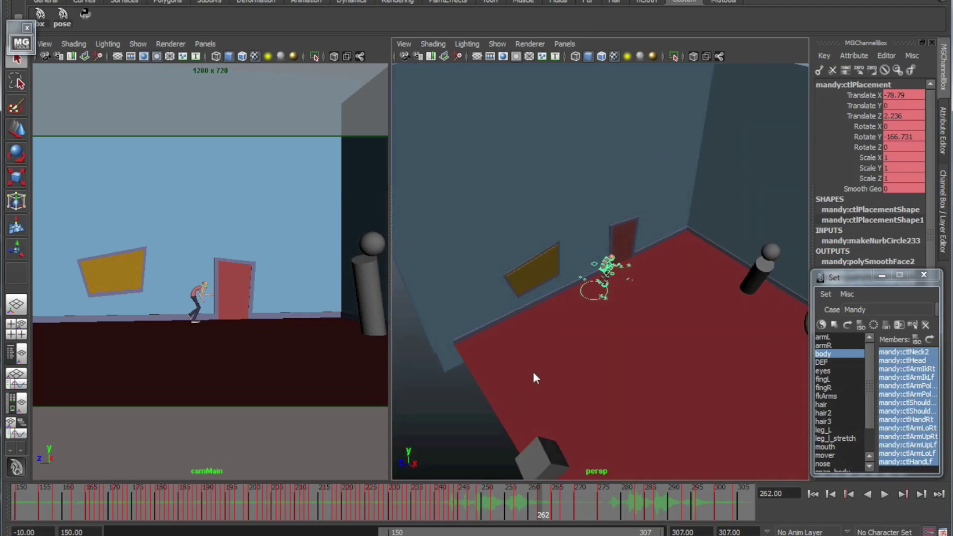
{"action": "left_click_drag", "start_coordinate": [464, 508], "coordinate": [487, 506]}
{"action": "left_click", "coordinate": [478, 368]}
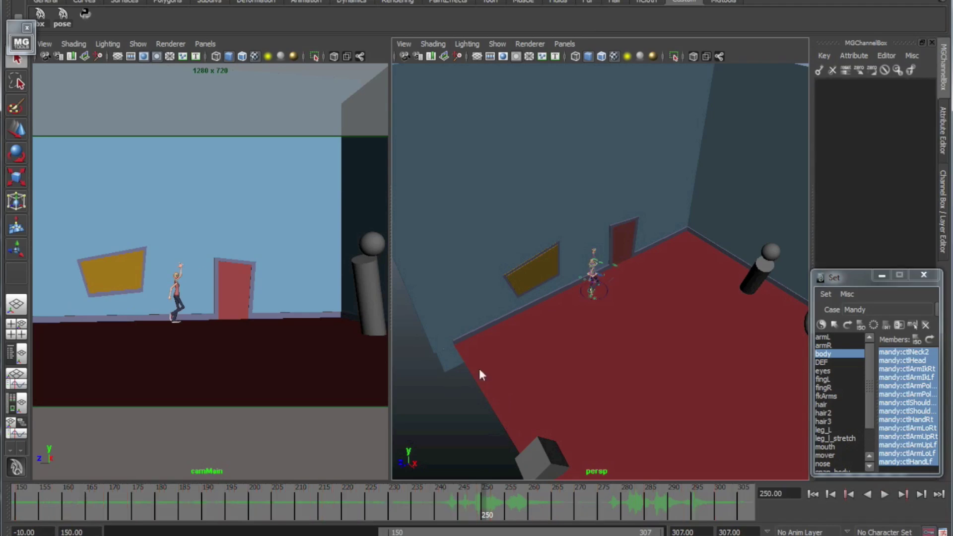
- Examine the body set's stepped animation curves in the Graph Editor around frames 198 to 264, and scrub to frame 228
{"action": "key", "text": "g"}
{"action": "left_click", "coordinate": [822, 354]}
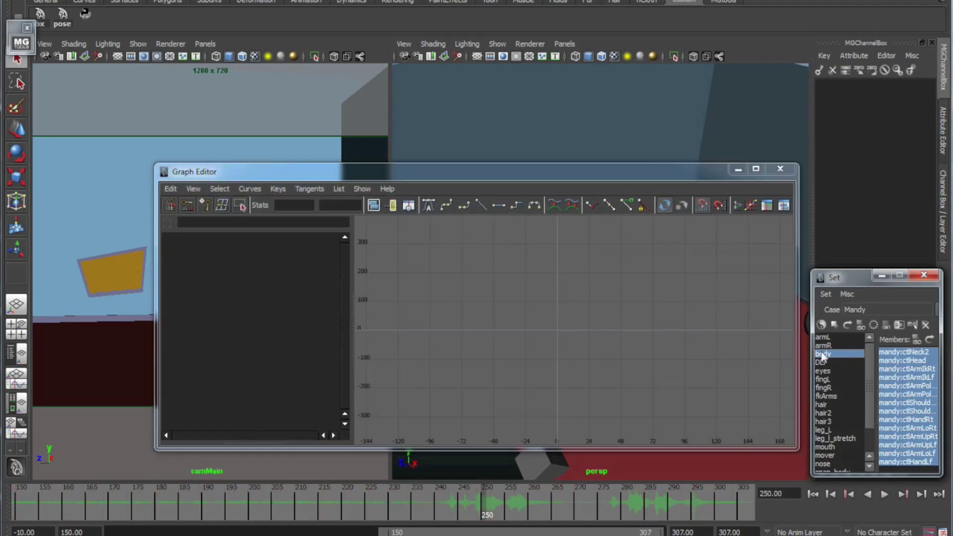
{"action": "middle_click_drag", "start_coordinate": [667, 342], "coordinate": [437, 342], "text": "alt+shift"}
{"action": "right_click_drag", "start_coordinate": [557, 360], "coordinate": [694, 372], "text": "alt+shift"}
{"action": "middle_click_drag", "start_coordinate": [638, 368], "coordinate": [720, 369], "text": "alt"}
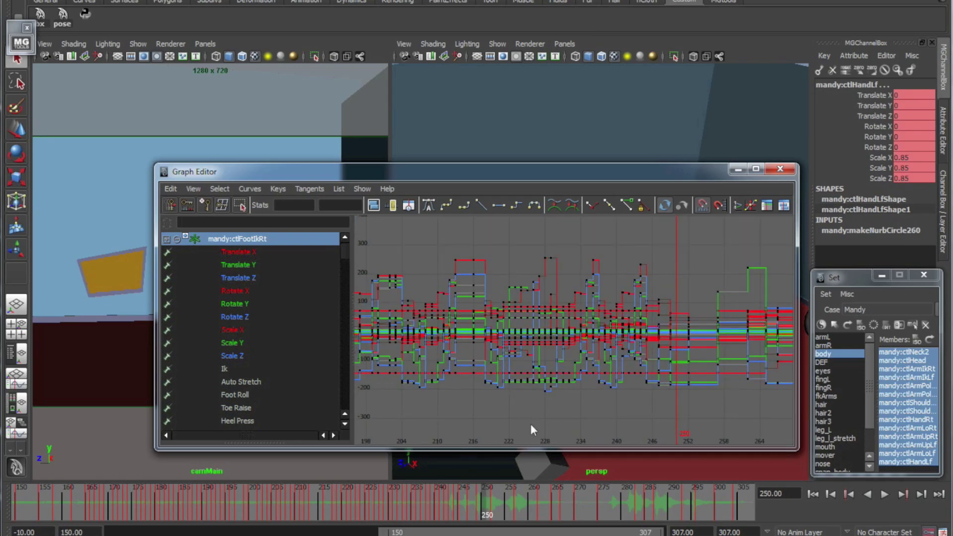
{"action": "left_click_drag", "start_coordinate": [486, 512], "coordinate": [385, 493]}
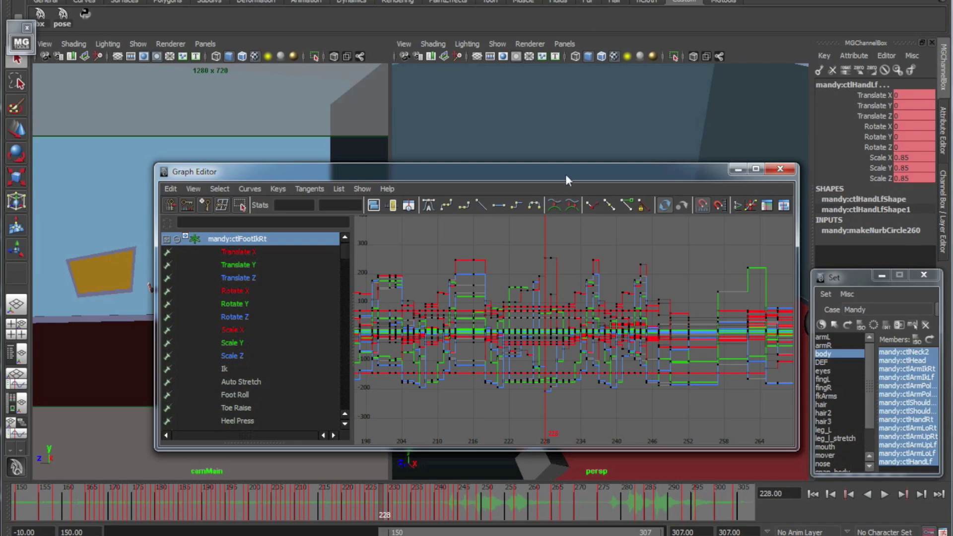
{"action": "left_click_drag", "start_coordinate": [564, 174], "coordinate": [564, 195]}
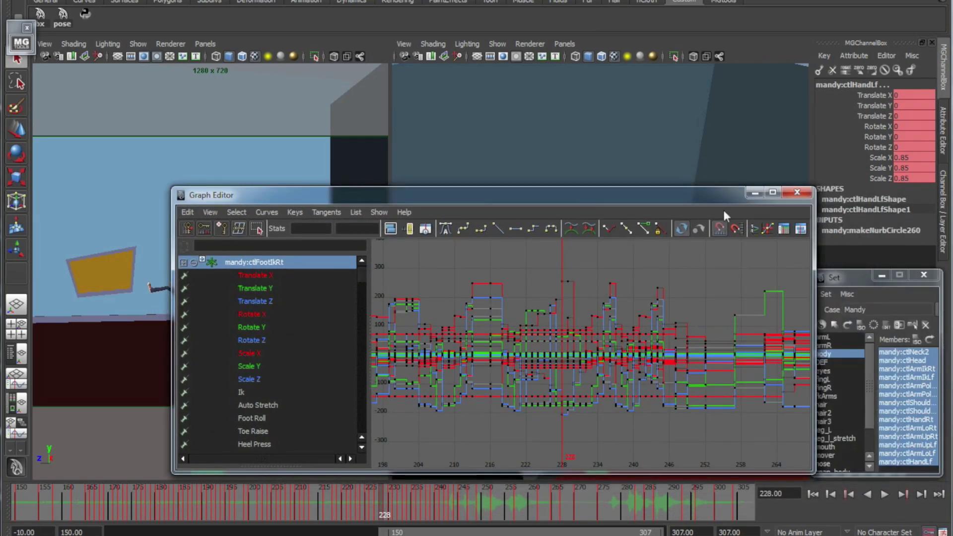
{"action": "left_click", "coordinate": [797, 192]}
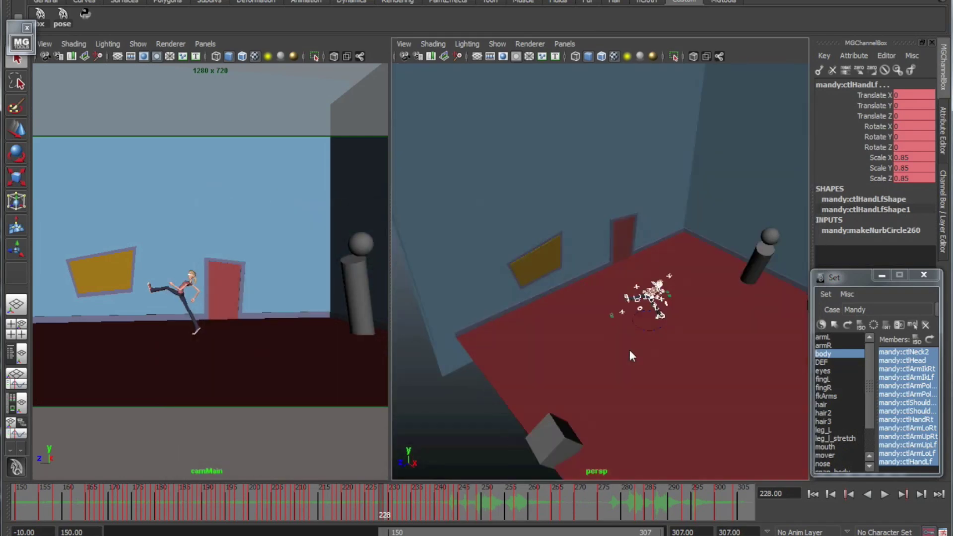
- Select Mandy's main body control through abxPicker with the Move tool active
{"action": "left_click_drag", "start_coordinate": [619, 361], "coordinate": [571, 364], "text": "alt"}
{"action": "left_click", "coordinate": [632, 366]}
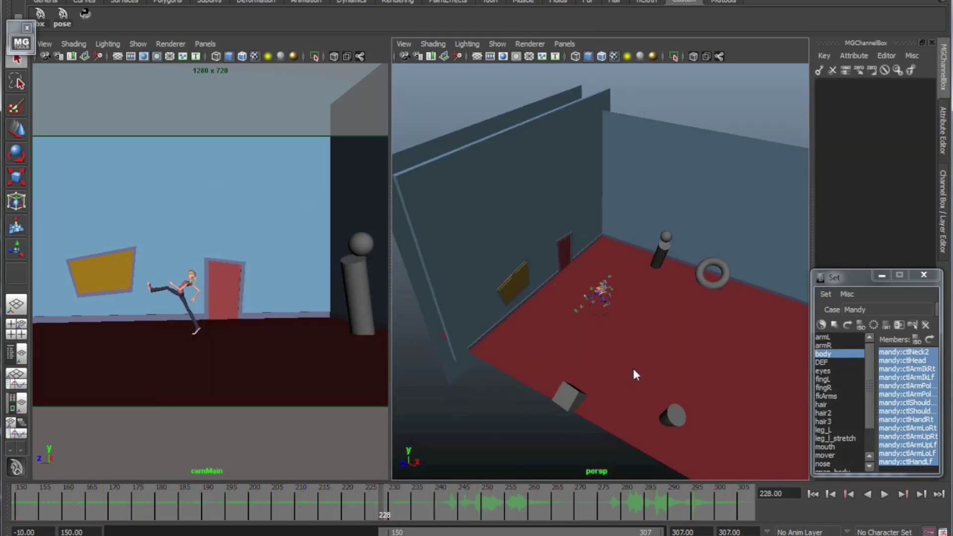
{"action": "middle_click_drag", "start_coordinate": [623, 364], "coordinate": [623, 361], "text": "alt"}
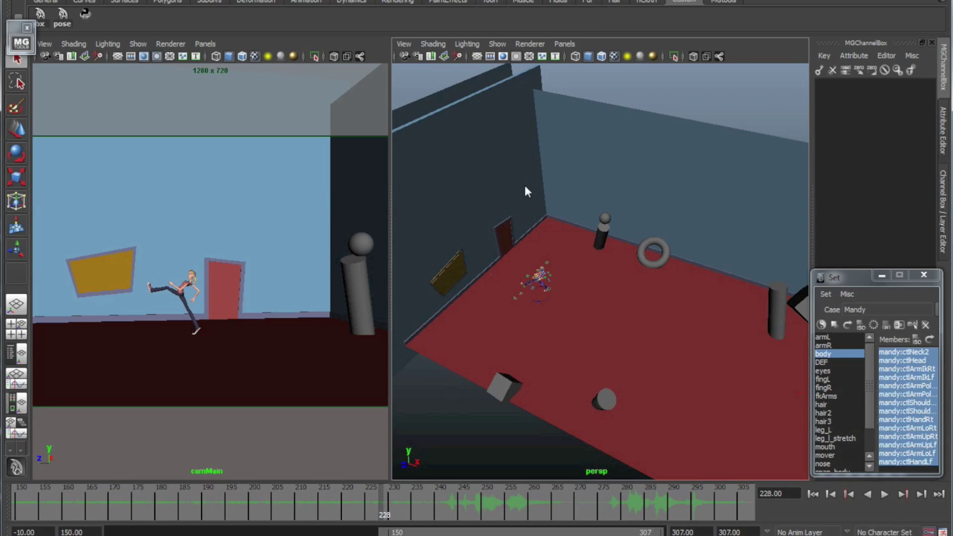
{"action": "left_click", "coordinate": [722, 2]}
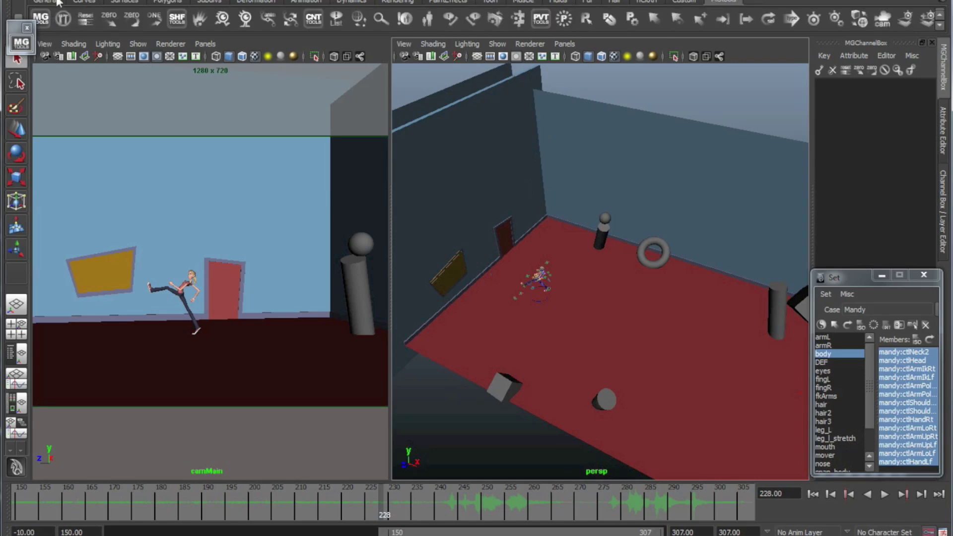
{"action": "left_click", "coordinate": [692, 2]}
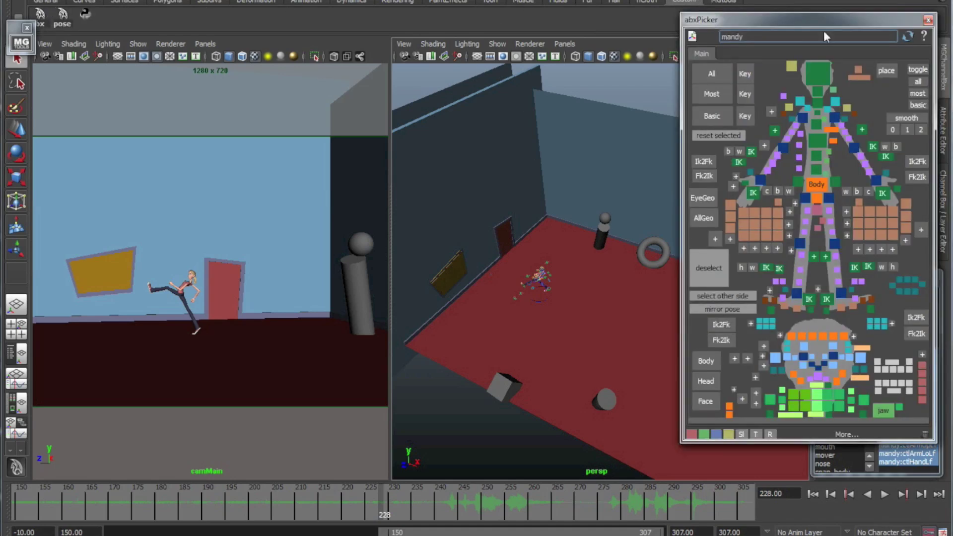
{"action": "left_click", "coordinate": [815, 184]}
{"action": "key", "text": "w"}
{"action": "left_click_drag", "start_coordinate": [665, 233], "coordinate": [564, 272], "text": "alt"}
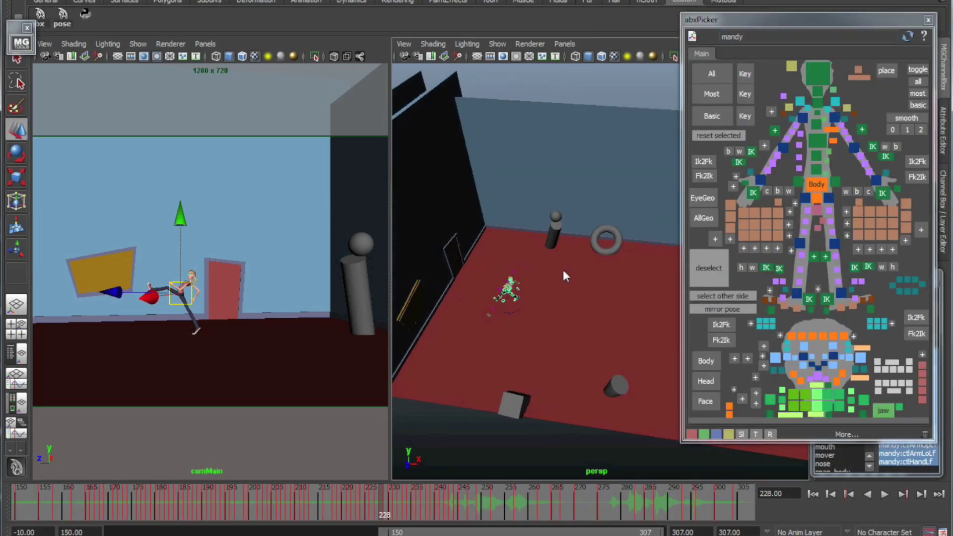
- Track the body control's motion path over frames 150 to 307 with MG-PathTracker, and display it in the full perspective view
{"action": "left_click", "coordinate": [722, 2]}
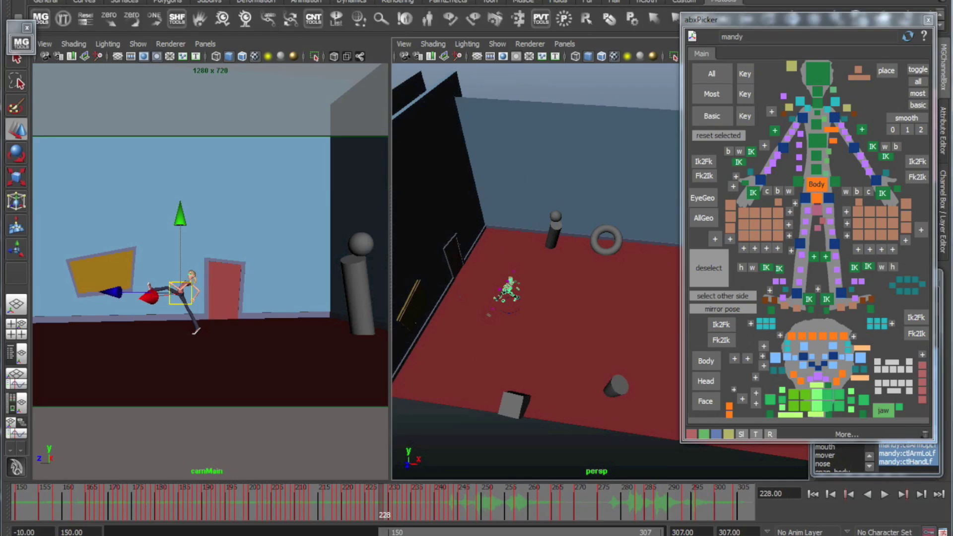
{"action": "left_click_drag", "start_coordinate": [511, 50], "coordinate": [401, 218]}
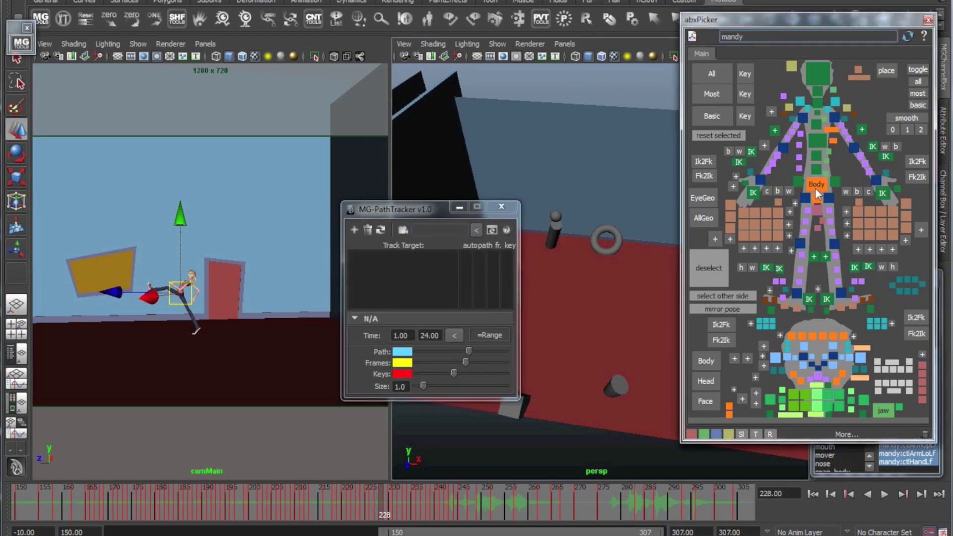
{"action": "left_click", "coordinate": [353, 231]}
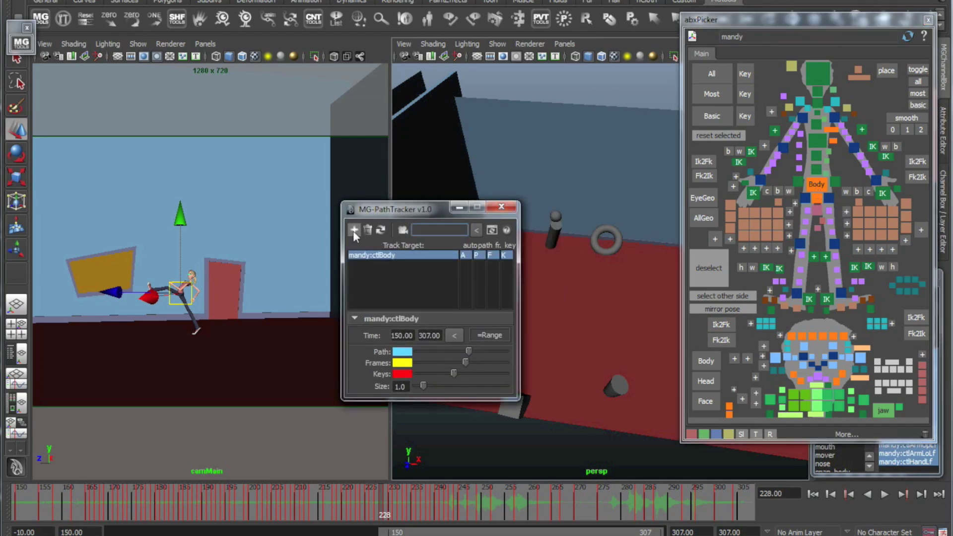
{"action": "left_click_drag", "start_coordinate": [397, 209], "coordinate": [270, 211]}
{"action": "key", "text": "space"}
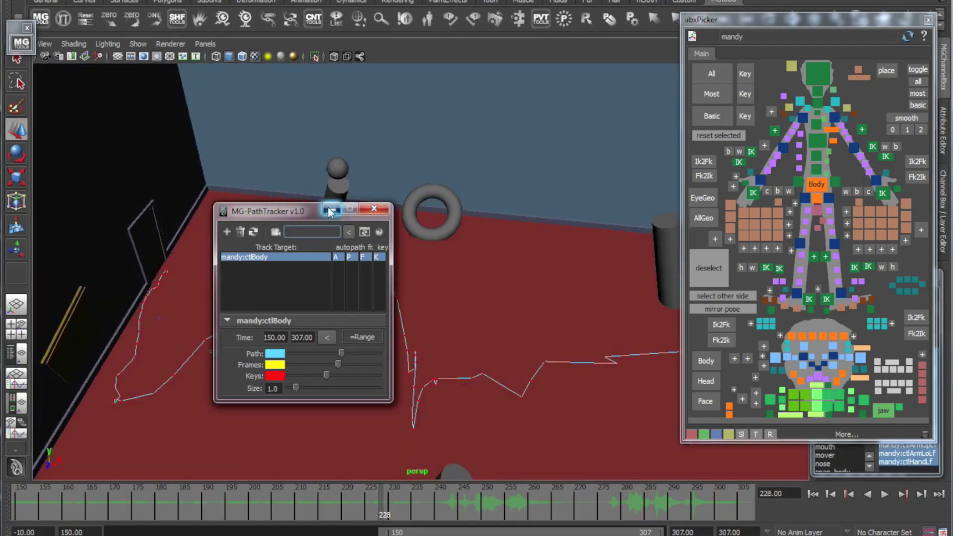
{"action": "left_click", "coordinate": [373, 208]}
{"action": "left_click", "coordinate": [927, 19]}
- Examine the tracked body path across the floor, and select Mandy's placement control circle at frame 228
{"action": "left_click_drag", "start_coordinate": [397, 375], "coordinate": [323, 357], "text": "alt"}
{"action": "middle_click_drag", "start_coordinate": [322, 358], "coordinate": [417, 343], "text": "alt"}
{"action": "right_click_drag", "start_coordinate": [416, 348], "coordinate": [521, 370], "text": "alt"}
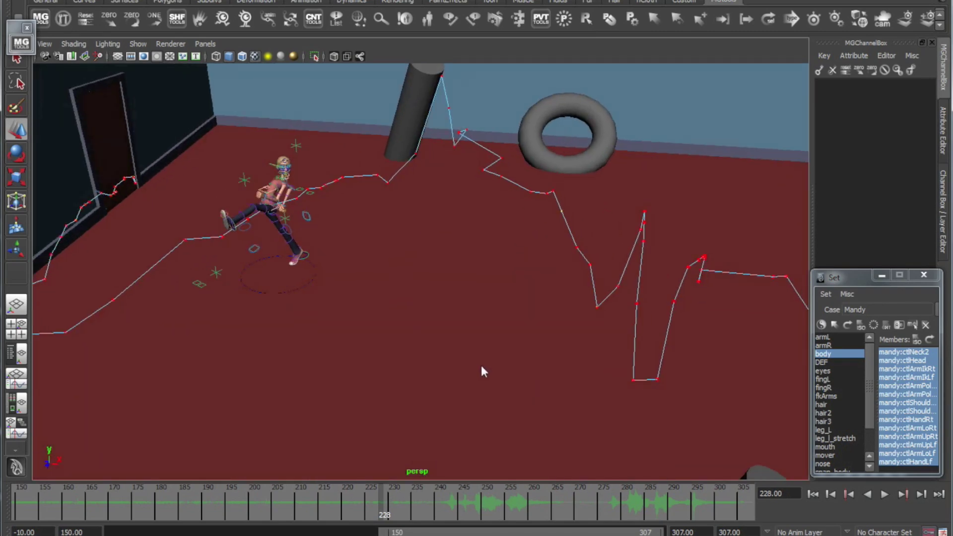
{"action": "left_click_drag", "start_coordinate": [481, 365], "coordinate": [358, 343], "text": "alt"}
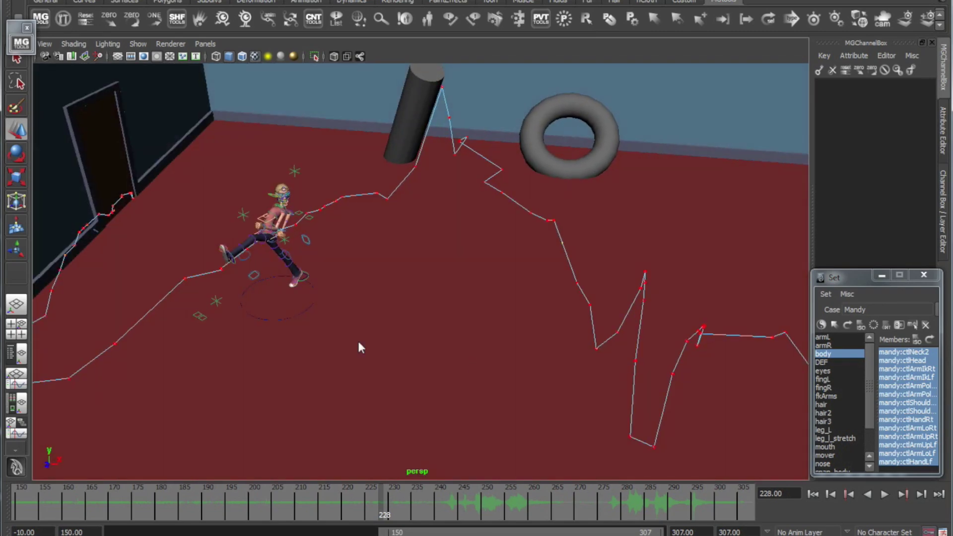
{"action": "left_click", "coordinate": [304, 314]}
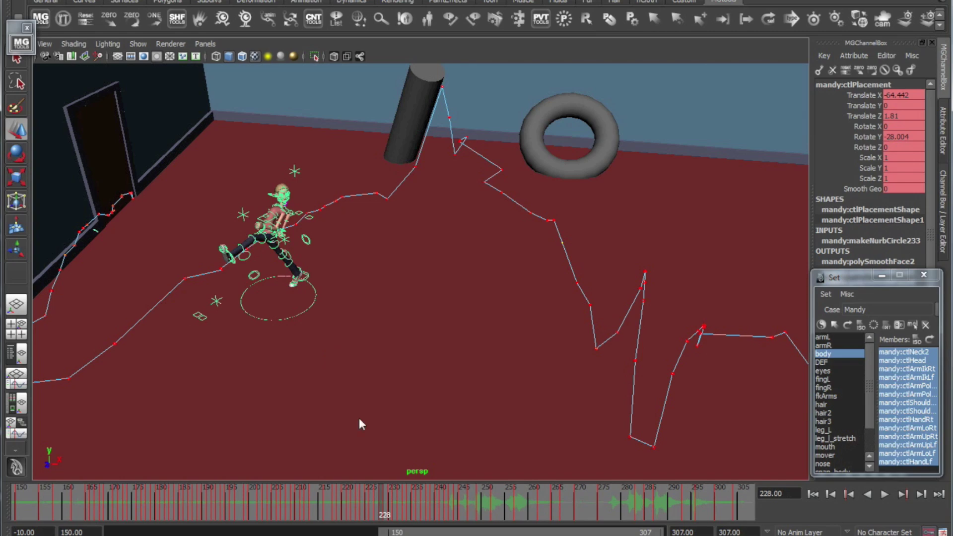
- Scrub back to frame 188 and compare Mandy's placement circle with the tracked body path near the jump
{"action": "left_click_drag", "start_coordinate": [361, 502], "coordinate": [170, 495]}
{"action": "left_click_drag", "start_coordinate": [498, 383], "coordinate": [374, 362], "text": "alt"}
{"action": "scroll", "coordinate": [373, 357], "scroll_direction": "down", "scroll_amount": 1}
{"action": "left_click_drag", "start_coordinate": [162, 513], "coordinate": [198, 503]}
{"action": "left_click_drag", "start_coordinate": [308, 345], "coordinate": [399, 389], "text": "alt"}
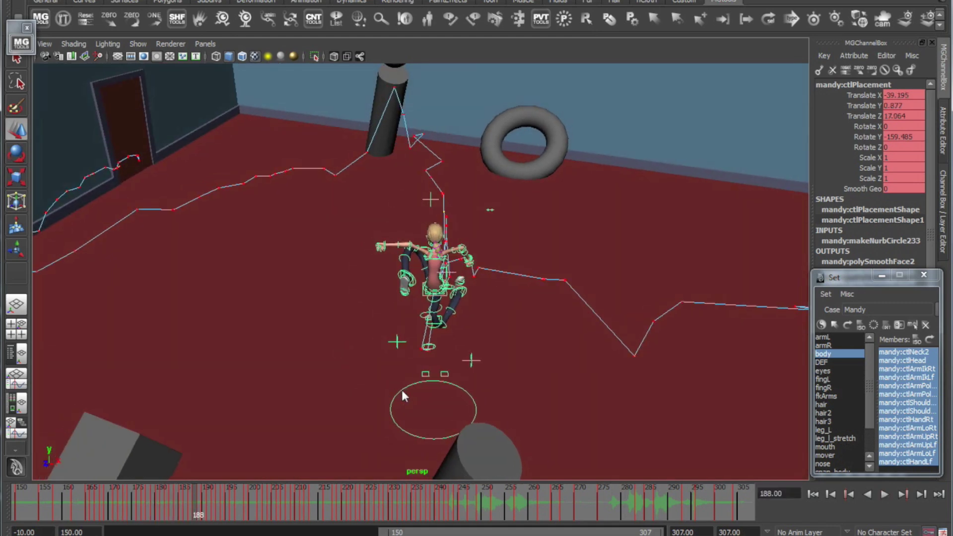
{"action": "left_click_drag", "start_coordinate": [451, 407], "coordinate": [500, 405], "text": "alt"}
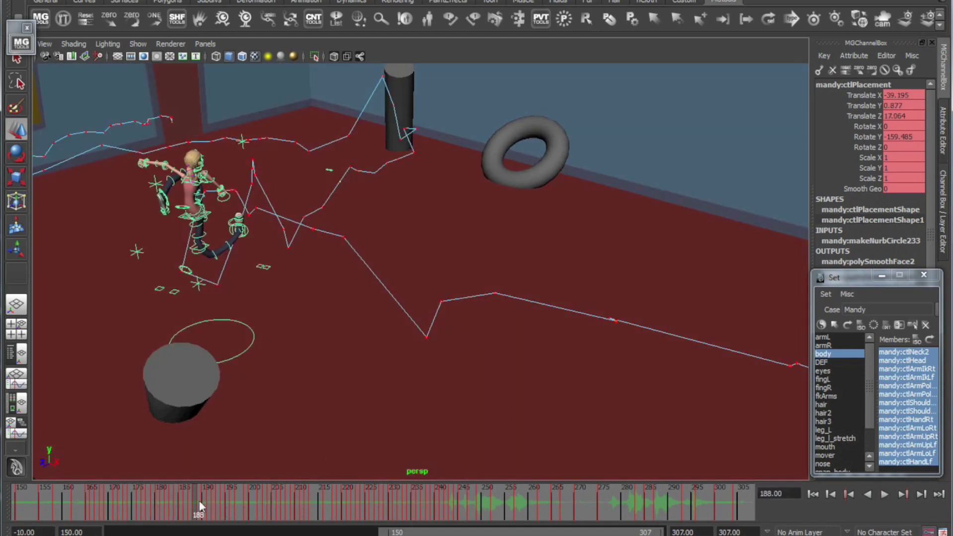
- Advance to frame 195 and on to frame 204, examining the tracked path from above
{"action": "key", "text": "period"}
{"action": "key", "text": "period"}
{"action": "key", "text": "period"}
{"action": "key", "text": "period"}
{"action": "key", "text": "period"}
{"action": "key", "text": "period"}
{"action": "key", "text": "period"}
{"action": "left_click_drag", "start_coordinate": [266, 469], "coordinate": [357, 351], "text": "alt"}
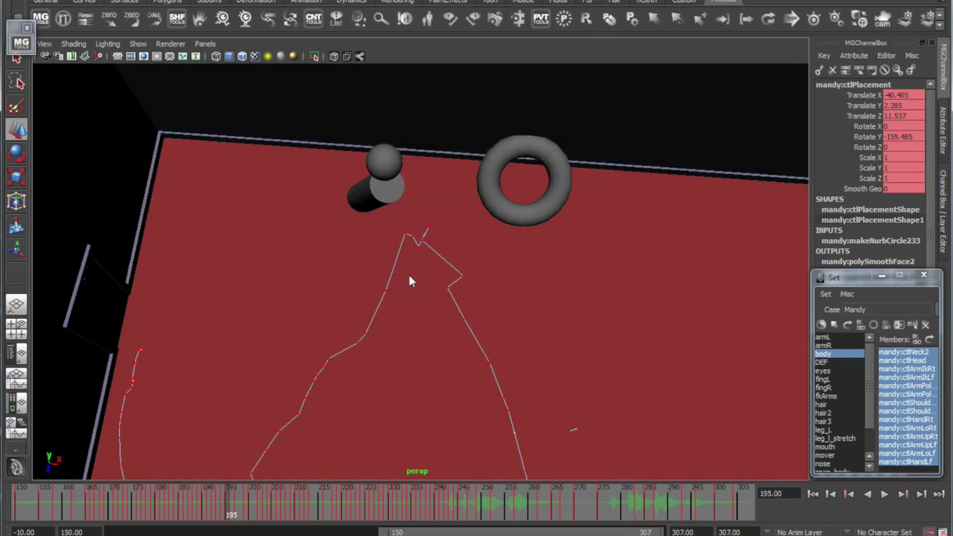
{"action": "left_click_drag", "start_coordinate": [410, 276], "coordinate": [381, 286], "text": "alt"}
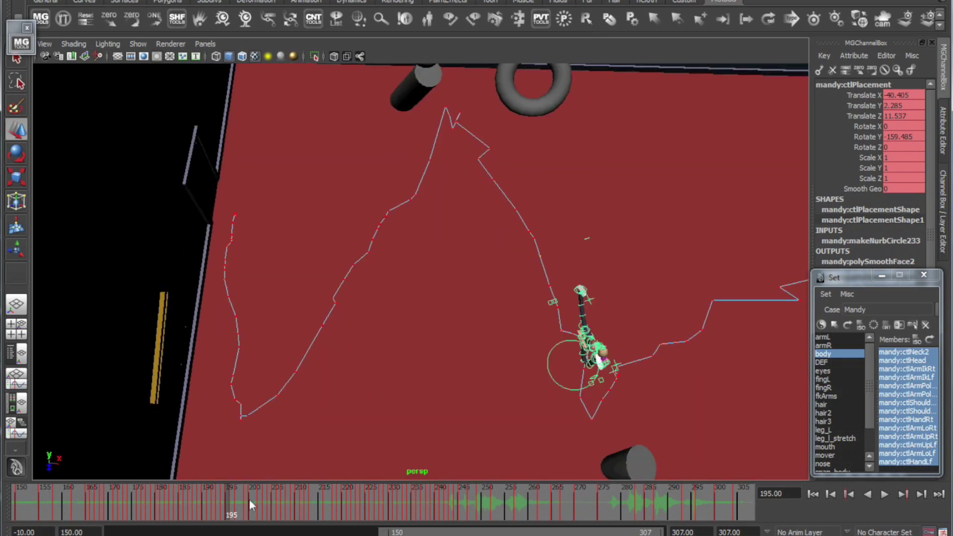
{"action": "left_click_drag", "start_coordinate": [249, 499], "coordinate": [272, 501]}
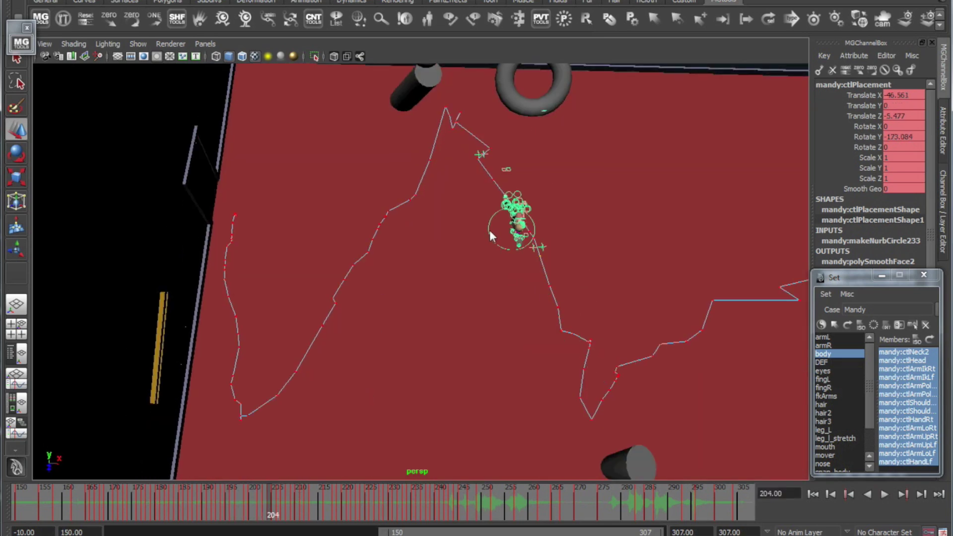
- Turn on manipulator display in the perspective view while Mandy's placement control is selected
{"action": "middle_click_drag", "start_coordinate": [489, 230], "coordinate": [483, 328], "text": "alt"}
{"action": "right_click_drag", "start_coordinate": [483, 328], "coordinate": [590, 347], "text": "alt"}
{"action": "middle_click_drag", "start_coordinate": [589, 347], "coordinate": [566, 381], "text": "alt"}
{"action": "right_click_drag", "start_coordinate": [567, 381], "coordinate": [608, 373], "text": "alt"}
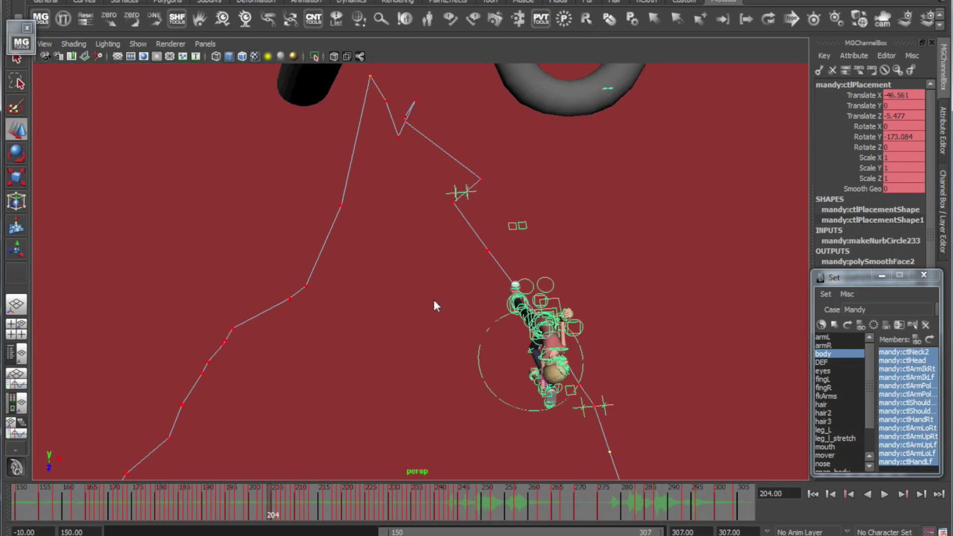
{"action": "left_click_drag", "start_coordinate": [434, 300], "coordinate": [468, 320], "text": "alt"}
{"action": "right_click_drag", "start_coordinate": [469, 319], "coordinate": [541, 302], "text": "alt"}
{"action": "left_click_drag", "start_coordinate": [541, 302], "coordinate": [396, 227], "text": "alt"}
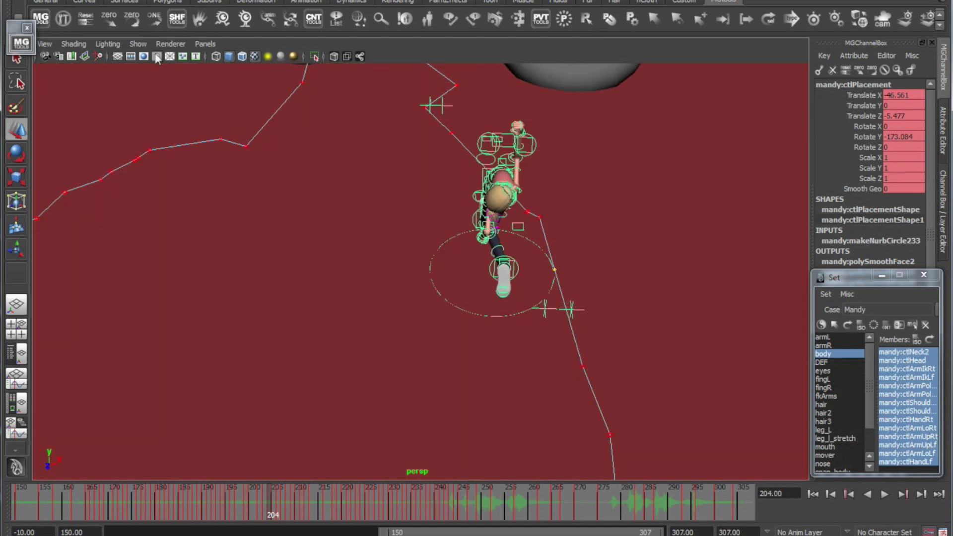
{"action": "left_click", "coordinate": [138, 44]}
{"action": "left_click", "coordinate": [155, 409]}
{"action": "left_click", "coordinate": [139, 44]}
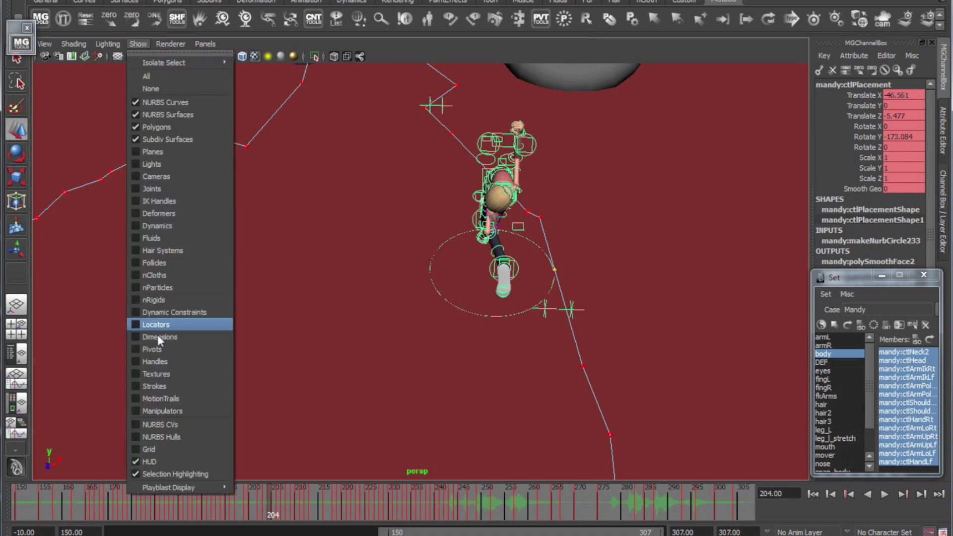
{"action": "left_click", "coordinate": [158, 412]}
{"action": "left_click_drag", "start_coordinate": [365, 349], "coordinate": [453, 376], "text": "alt"}
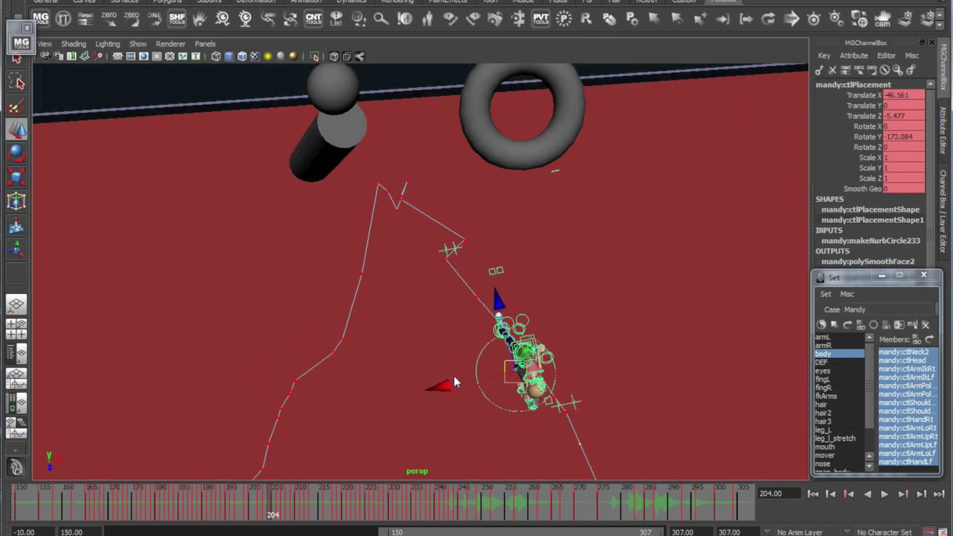
{"action": "middle_click_drag", "start_coordinate": [453, 375], "coordinate": [447, 372], "text": "alt"}
- Go to frame 207 and set the Move tool's axis to World
{"action": "key", "text": "alt+period"}
{"action": "key", "text": "alt+period"}
{"action": "key", "text": "alt+period"}
{"action": "key", "text": "alt+period"}
{"action": "key", "text": "alt+comma"}
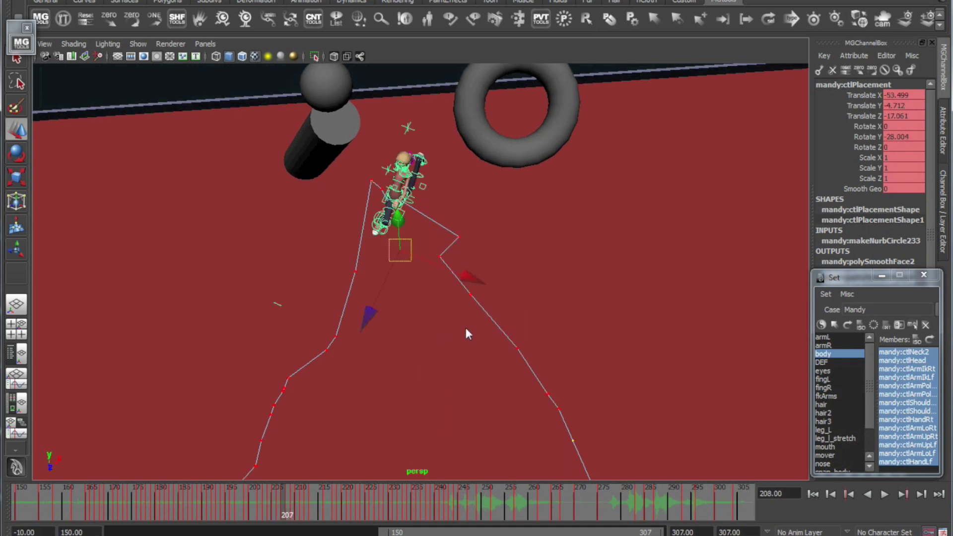
{"action": "key", "text": "alt+comma"}
{"action": "key", "text": "alt+comma"}
{"action": "key", "text": "alt+period"}
{"action": "key", "text": "alt+period"}
{"action": "left_click_drag", "start_coordinate": [455, 319], "coordinate": [387, 275], "text": "alt"}
{"action": "double_click", "coordinate": [18, 129]}
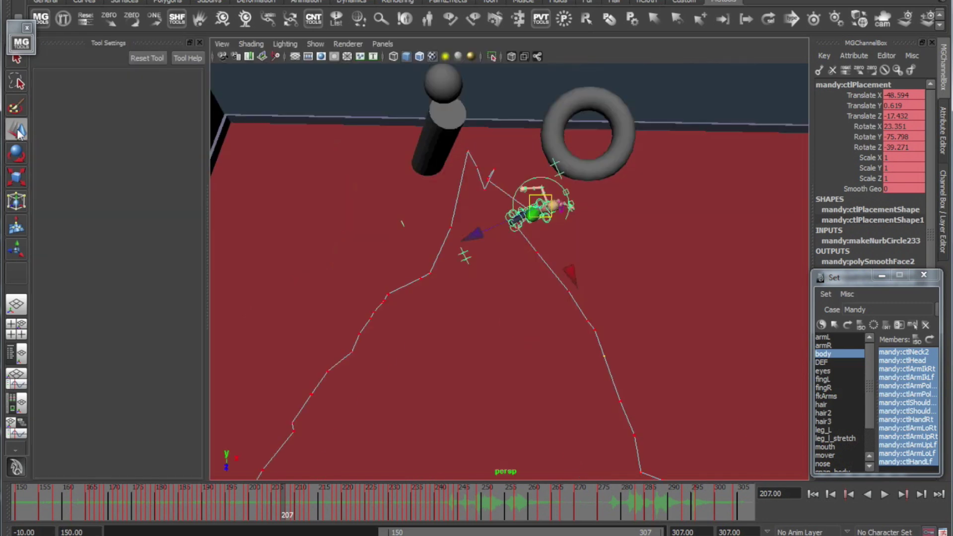
{"action": "left_click", "coordinate": [133, 108]}
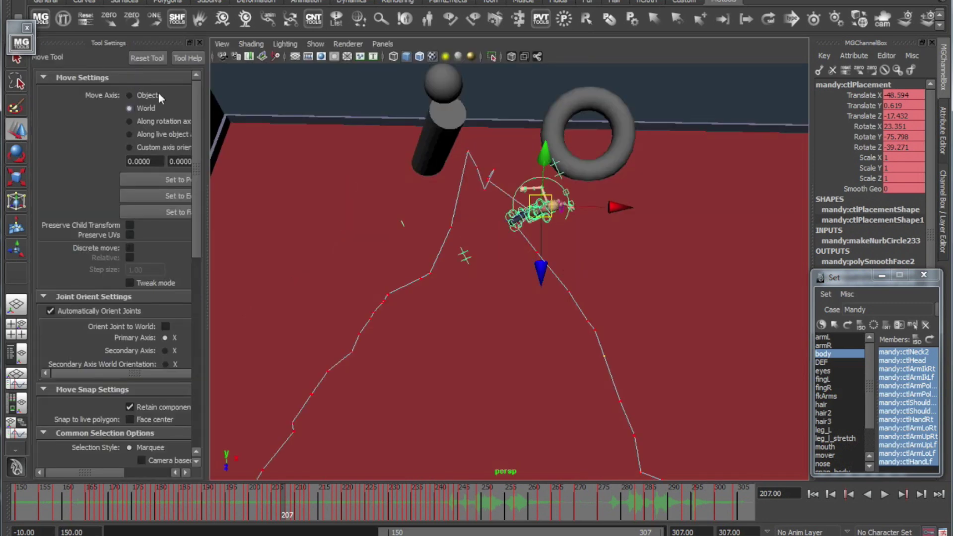
{"action": "left_click", "coordinate": [199, 42]}
- Shift Mandy's placement control along world X at frame 207 to Translate X -49.817, and step back to frame 204
{"action": "left_click_drag", "start_coordinate": [542, 185], "coordinate": [520, 245]}
{"action": "key", "text": "alt+comma"}
{"action": "key", "text": "alt+comma"}
{"action": "key", "text": "alt+comma"}
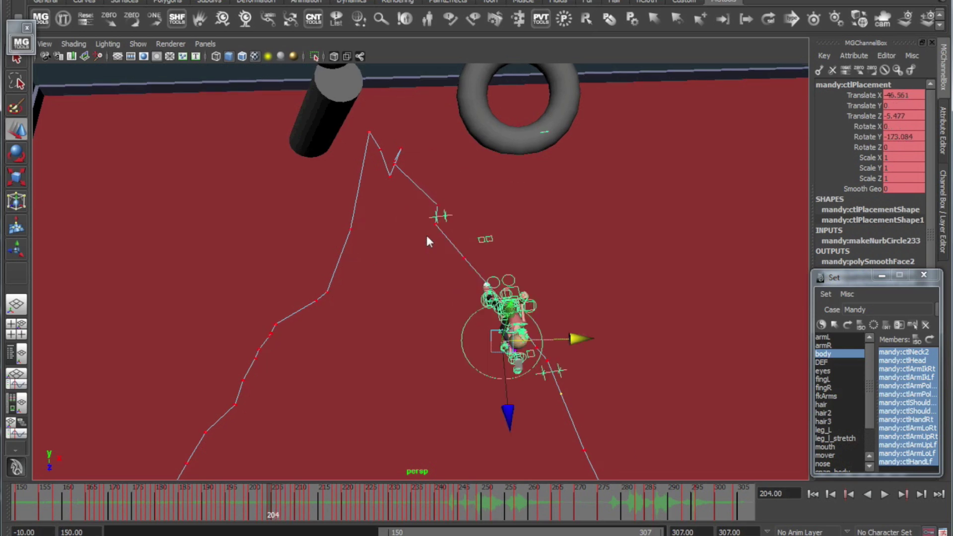
{"action": "left_click_drag", "start_coordinate": [453, 267], "coordinate": [469, 293], "text": "alt"}
- Shift Mandy's placement control along world X at frame 206 to Translate X -48.456, checking the earlier frames against the body path
{"action": "key", "text": "alt+period"}
{"action": "key", "text": "alt+period"}
{"action": "left_click_drag", "start_coordinate": [540, 251], "coordinate": [556, 249]}
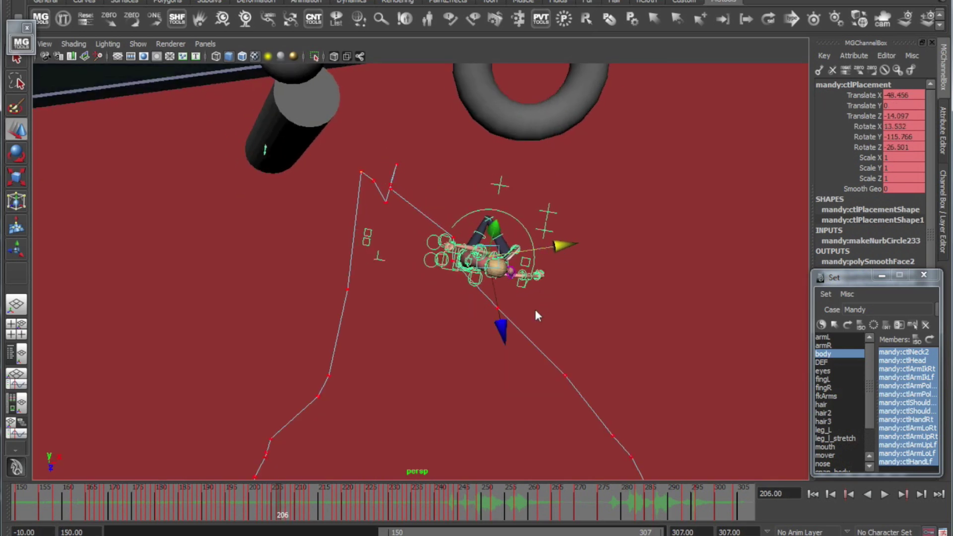
{"action": "left_click_drag", "start_coordinate": [526, 314], "coordinate": [470, 318], "text": "alt"}
{"action": "key", "text": "alt+comma"}
{"action": "key", "text": "alt+comma"}
{"action": "key", "text": "alt+comma"}
- Advance to frame 208 and shift Mandy's placement control along world X to Translate X -51.451
{"action": "key", "text": "alt+period"}
{"action": "key", "text": "alt+period"}
{"action": "key", "text": "alt+period"}
{"action": "key", "text": "alt+period"}
{"action": "key", "text": "alt+period"}
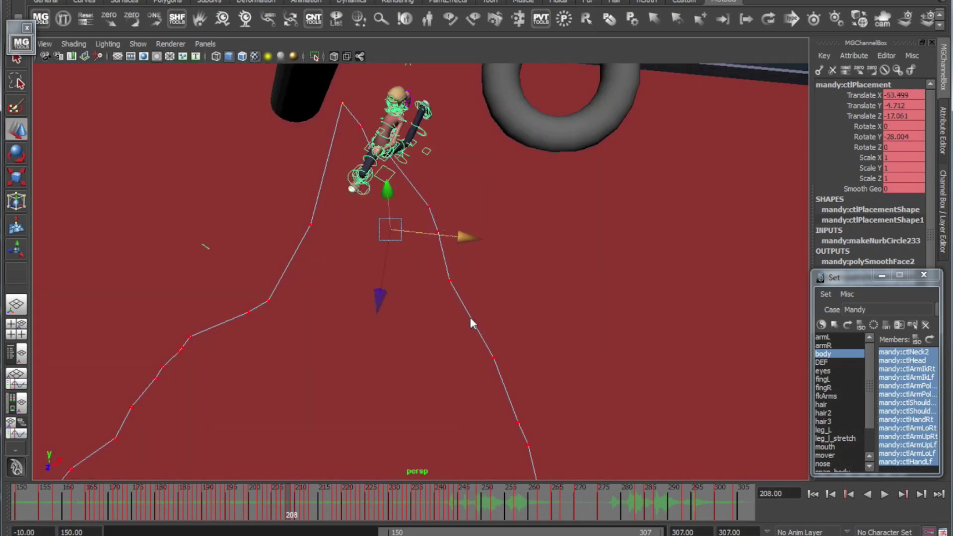
{"action": "key", "text": "alt+comma"}
{"action": "key", "text": "alt+period"}
{"action": "left_click_drag", "start_coordinate": [465, 236], "coordinate": [496, 238]}
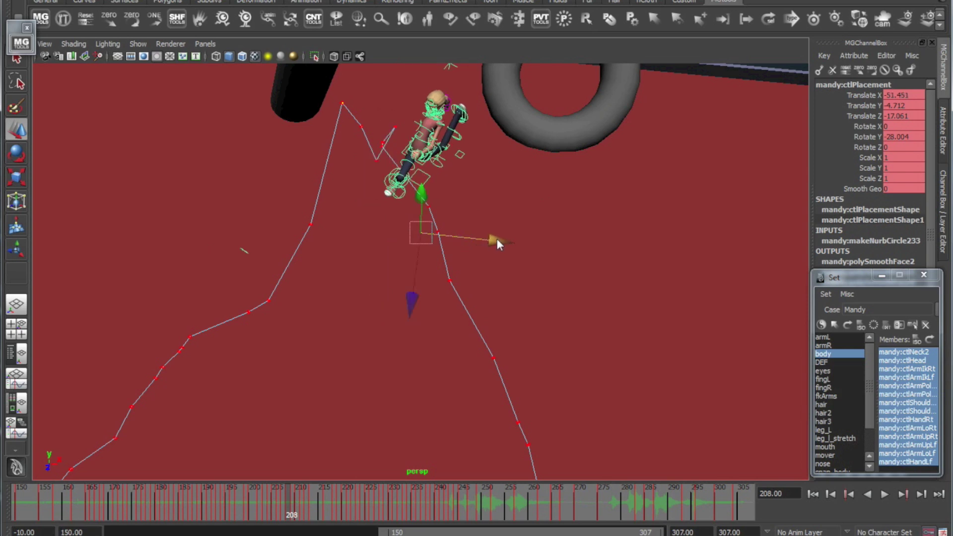
- Reposition Mandy's placement control at frame 209 to follow the smoother body path, comparing it with the neighbouring frames
{"action": "key", "text": "alt+comma"}
{"action": "key", "text": "alt+period"}
{"action": "key", "text": "alt+period"}
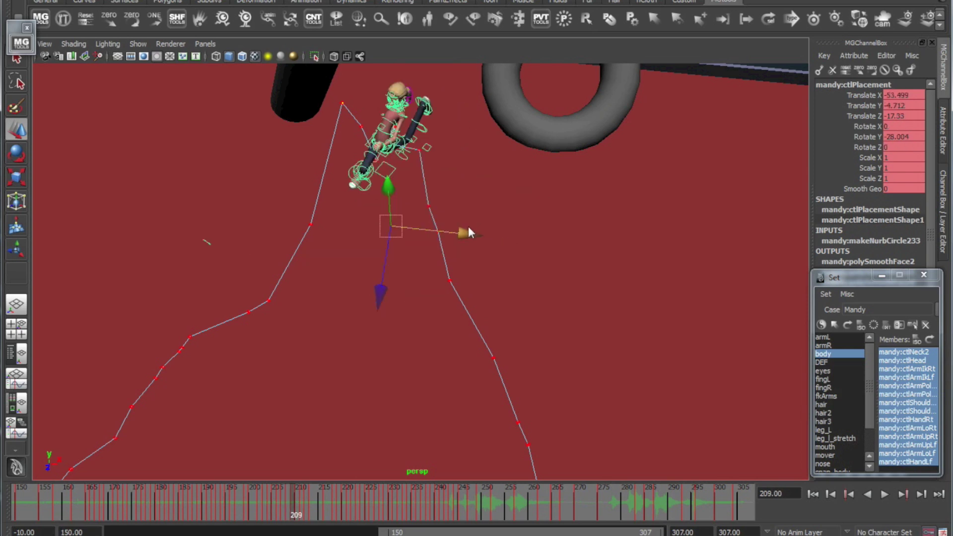
{"action": "left_click_drag", "start_coordinate": [468, 225], "coordinate": [355, 276]}
{"action": "key", "text": "alt+comma"}
{"action": "key", "text": "alt+period"}
{"action": "key", "text": "alt+period"}
{"action": "key", "text": "alt+period"}
{"action": "left_click_drag", "start_coordinate": [420, 307], "coordinate": [355, 284], "text": "alt"}
{"action": "key", "text": "alt+comma"}
{"action": "key", "text": "alt+comma"}
{"action": "key", "text": "alt+comma"}
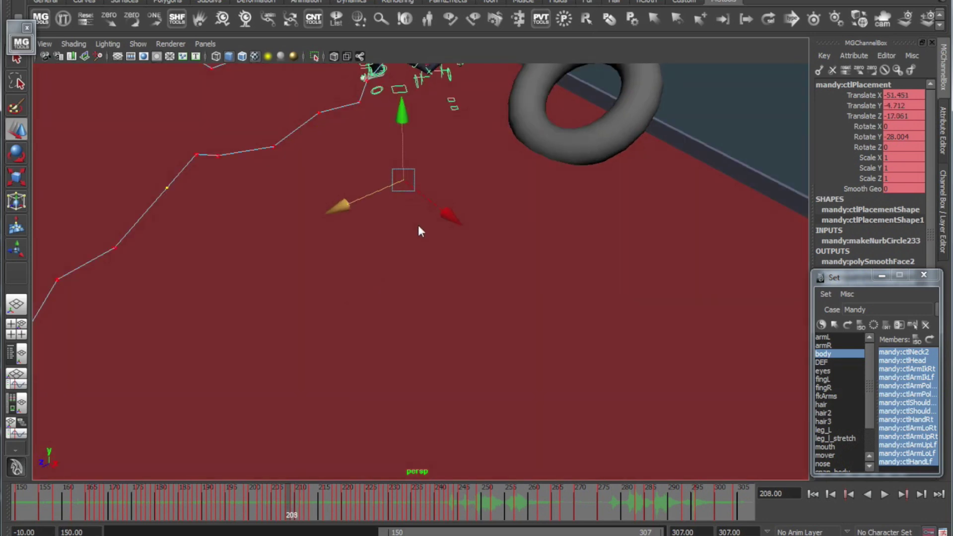
- Step through frames 204 to 212 and move Mandy's placement control along world Z at frame 211
{"action": "middle_click_drag", "start_coordinate": [417, 225], "coordinate": [496, 359], "text": "alt"}
{"action": "key", "text": "alt+comma"}
{"action": "key", "text": "alt+comma"}
{"action": "key", "text": "alt+comma"}
{"action": "key", "text": "alt+comma"}
{"action": "left_click_drag", "start_coordinate": [465, 348], "coordinate": [484, 319], "text": "alt"}
{"action": "key", "text": "alt+period"}
{"action": "key", "text": "alt+period"}
{"action": "key", "text": "alt+period"}
{"action": "key", "text": "alt+period"}
{"action": "key", "text": "alt+period"}
{"action": "key", "text": "alt+period"}
{"action": "key", "text": "alt+period"}
{"action": "key", "text": "alt+period"}
{"action": "key", "text": "alt+comma"}
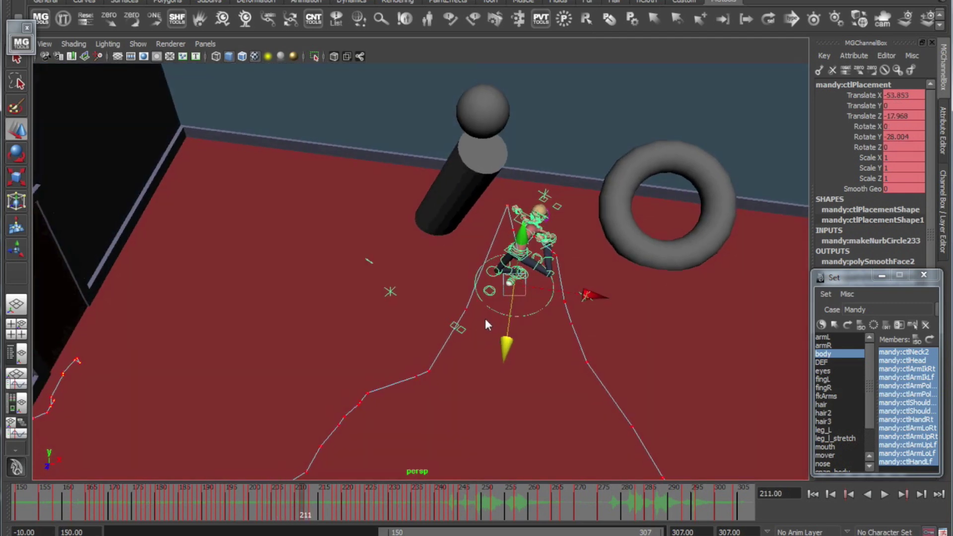
{"action": "left_click_drag", "start_coordinate": [502, 351], "coordinate": [464, 300]}
- Step through frames 203 to 218, checking Mandy's movement against the revised body path around the jump
{"action": "key", "text": "alt+comma"}
{"action": "key", "text": "alt+comma"}
{"action": "key", "text": "alt+comma"}
{"action": "key", "text": "alt+comma"}
{"action": "key", "text": "alt+comma"}
{"action": "key", "text": "alt+comma"}
{"action": "key", "text": "alt+comma"}
{"action": "key", "text": "alt+comma"}
{"action": "key", "text": "alt+period"}
{"action": "key", "text": "alt+period"}
{"action": "key", "text": "alt+period"}
{"action": "key", "text": "alt+period"}
{"action": "key", "text": "alt+period"}
{"action": "key", "text": "alt+period"}
{"action": "key", "text": "alt+period"}
{"action": "key", "text": "alt+period"}
{"action": "key", "text": "alt+period"}
{"action": "key", "text": "alt+period"}
{"action": "key", "text": "alt+period"}
{"action": "key", "text": "alt+period"}
{"action": "key", "text": "alt+period"}
{"action": "key", "text": "alt+period"}
{"action": "key", "text": "alt+period"}
{"action": "key", "text": "alt+comma"}
{"action": "key", "text": "alt+comma"}
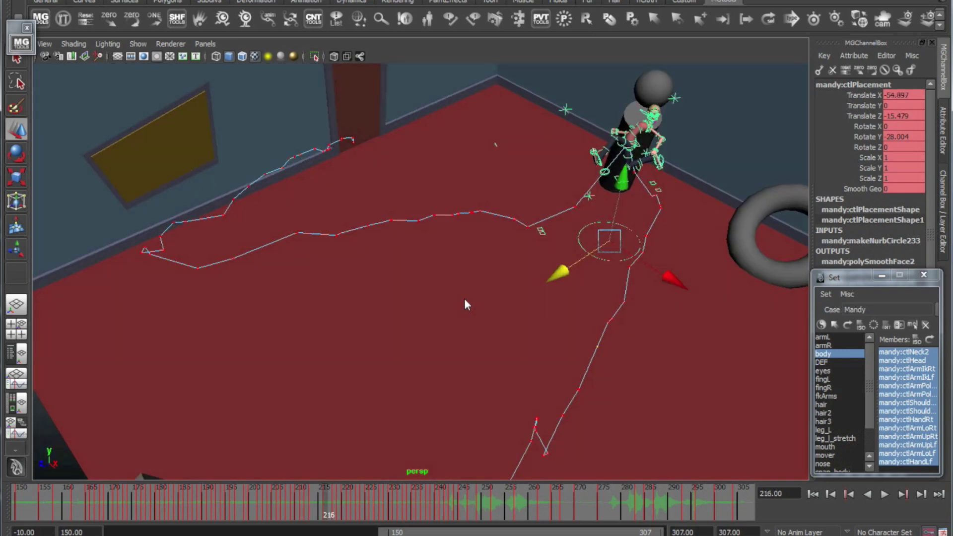
- Rotate Mandy's placement control at frame 207 to X 18.384, Y -68.308 and Z -30.473 beside the camera view
{"action": "key", "text": "space"}
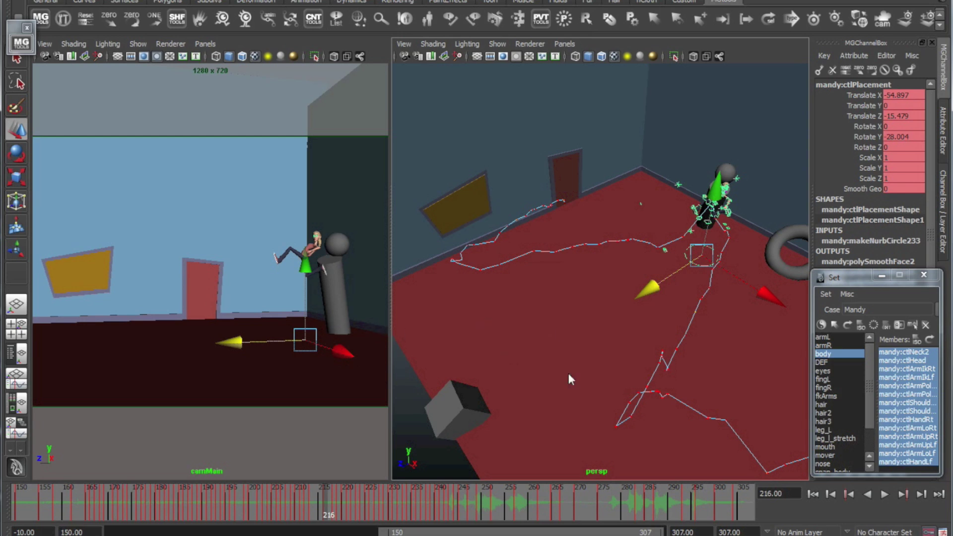
{"action": "left_click_drag", "start_coordinate": [312, 506], "coordinate": [284, 492]}
{"action": "key", "text": "f"}
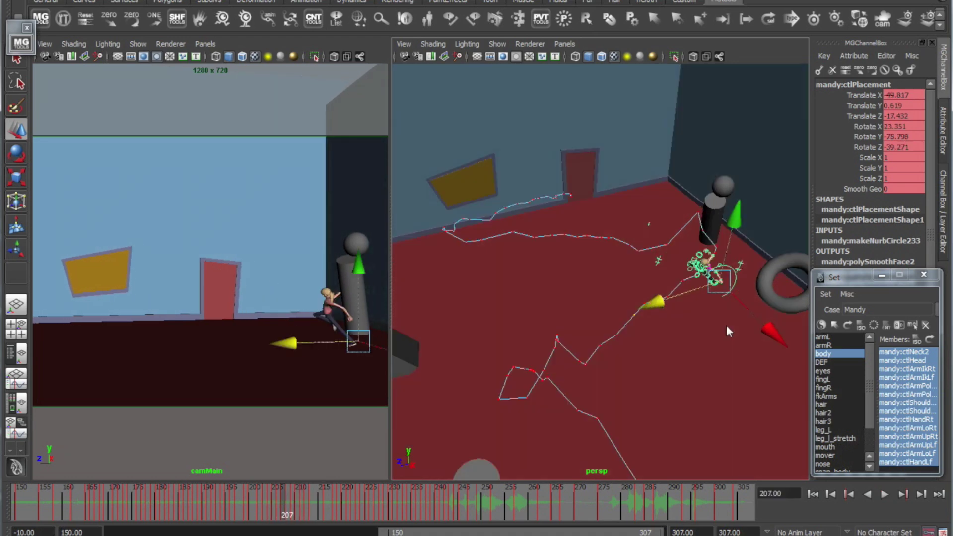
{"action": "key", "text": "e"}
{"action": "left_click_drag", "start_coordinate": [671, 193], "coordinate": [676, 182]}
{"action": "left_click_drag", "start_coordinate": [686, 249], "coordinate": [657, 263]}
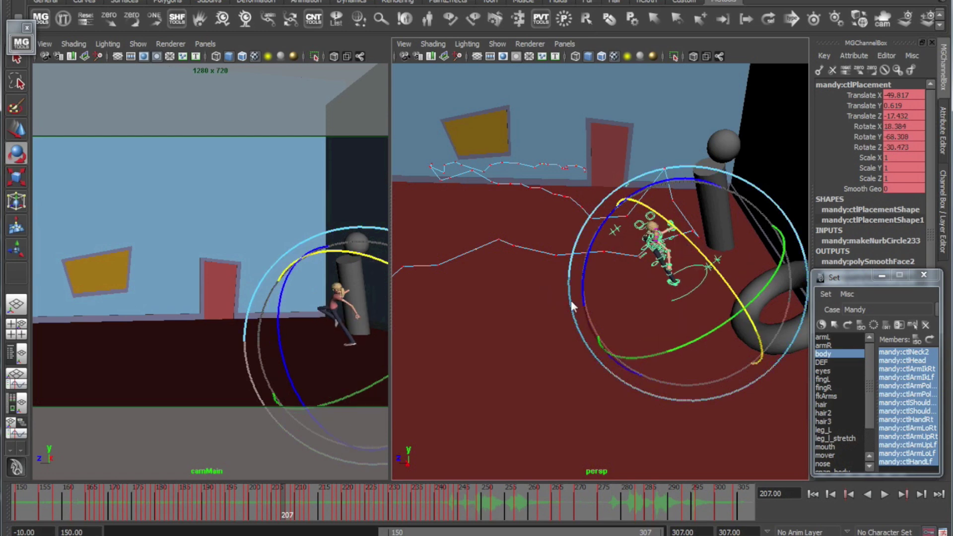
{"action": "left_click_drag", "start_coordinate": [570, 300], "coordinate": [674, 354], "text": "alt"}
{"action": "left_click_drag", "start_coordinate": [584, 393], "coordinate": [600, 362], "text": "alt"}
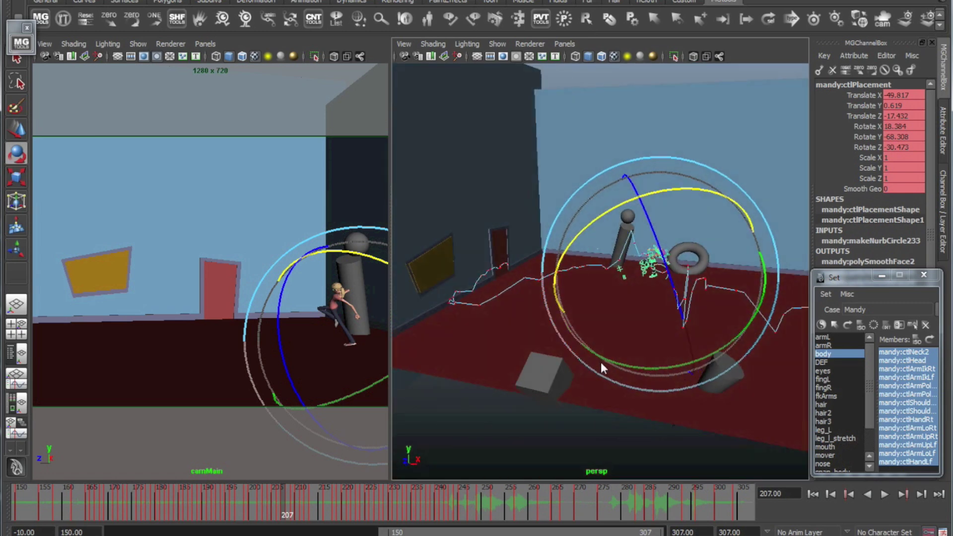
{"action": "left_click", "coordinate": [608, 434]}
{"action": "left_click_drag", "start_coordinate": [608, 434], "coordinate": [527, 364], "text": "alt"}
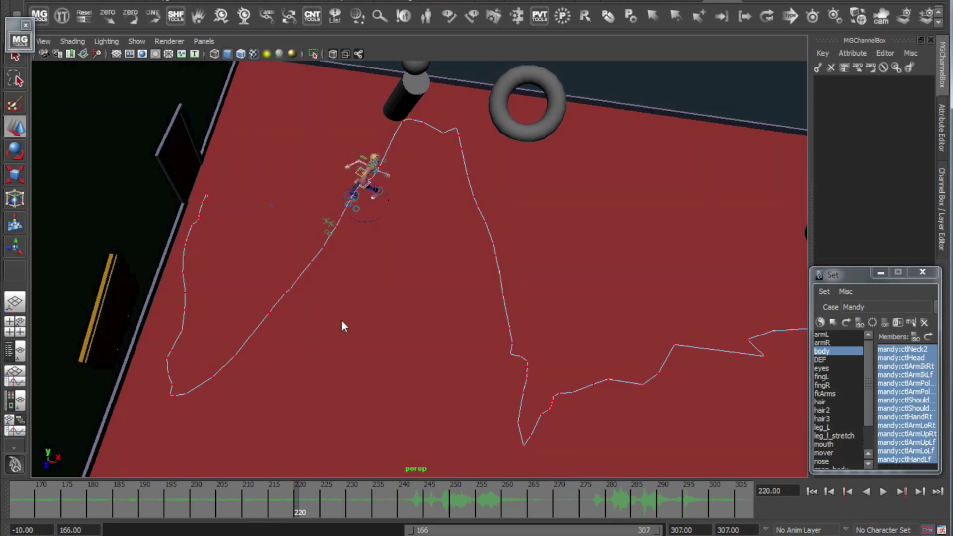
- Examine the smoothed body path across the floor from different angles, and scrub to frame 203
{"action": "left_click_drag", "start_coordinate": [342, 326], "coordinate": [242, 249], "text": "alt"}
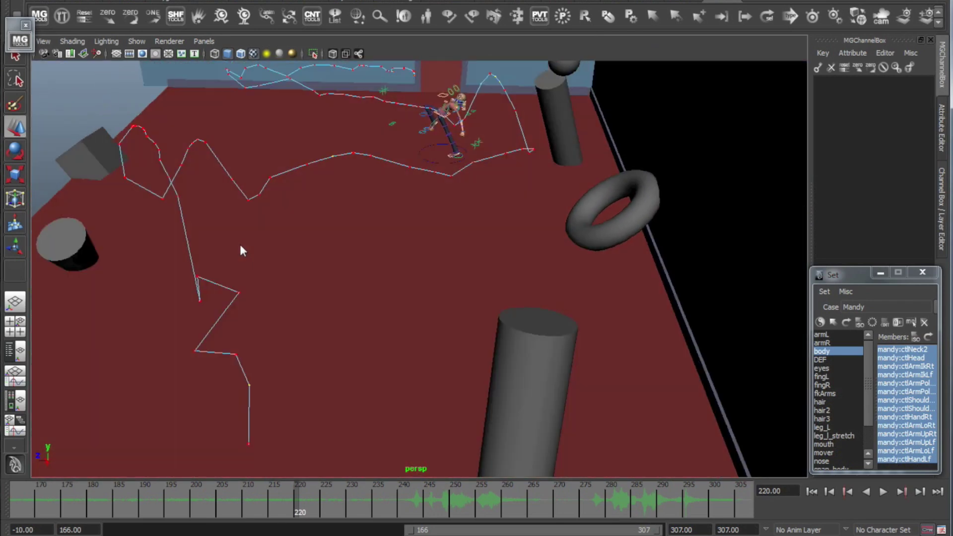
{"action": "left_click_drag", "start_coordinate": [352, 191], "coordinate": [428, 308], "text": "alt"}
{"action": "left_click_drag", "start_coordinate": [163, 517], "coordinate": [211, 496]}
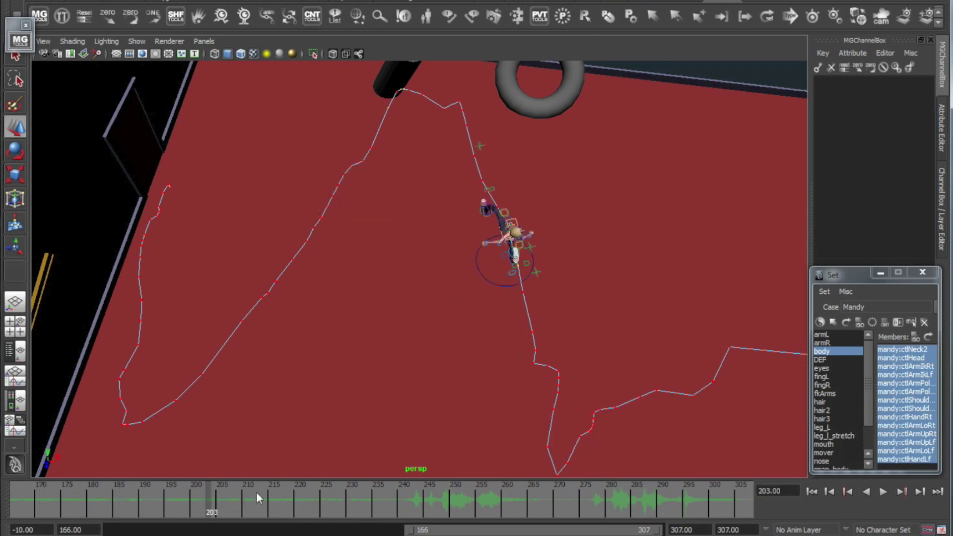
- Play the shot from frame 166 through the full-size camMain view
{"action": "key", "text": "space"}
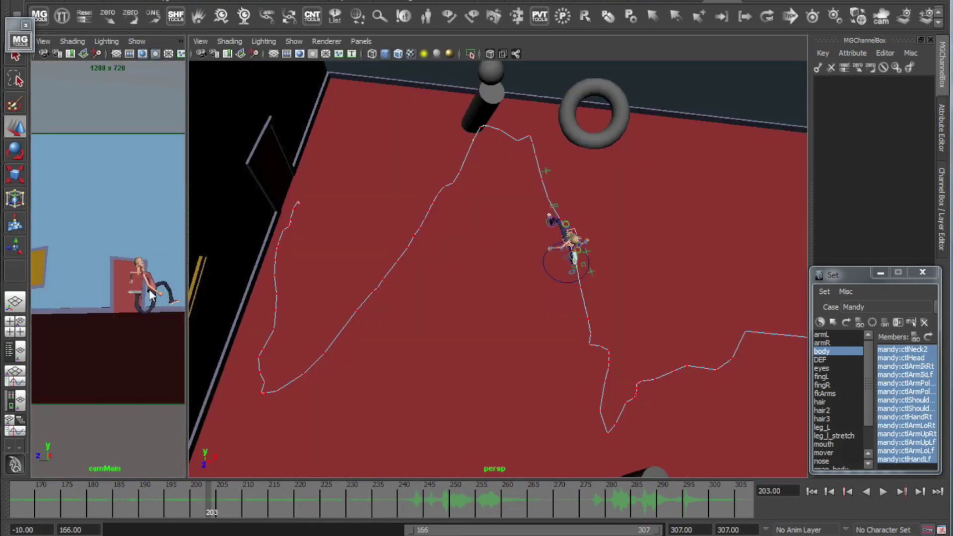
{"action": "key", "text": "space"}
{"action": "left_click_drag", "start_coordinate": [169, 490], "coordinate": [1, 492]}
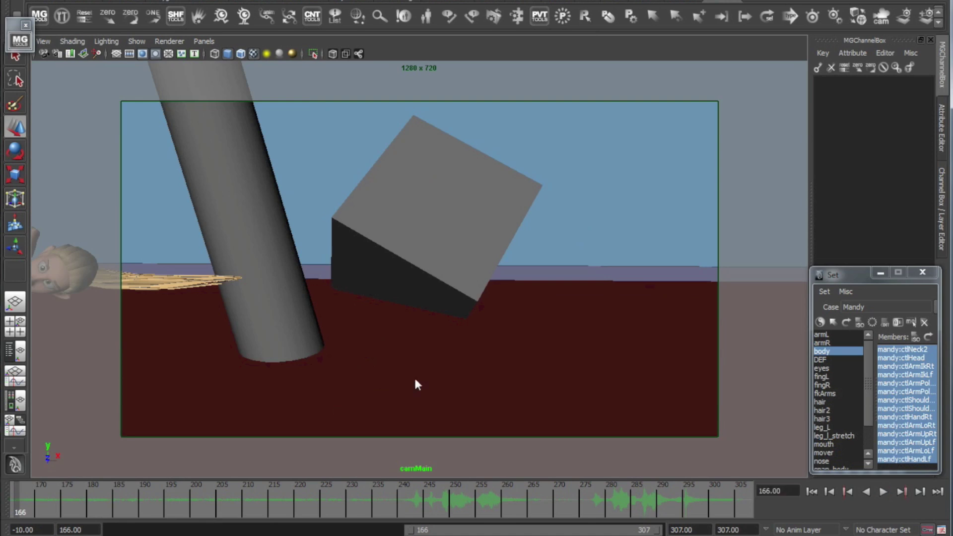
{"action": "key", "text": "alt+v"}
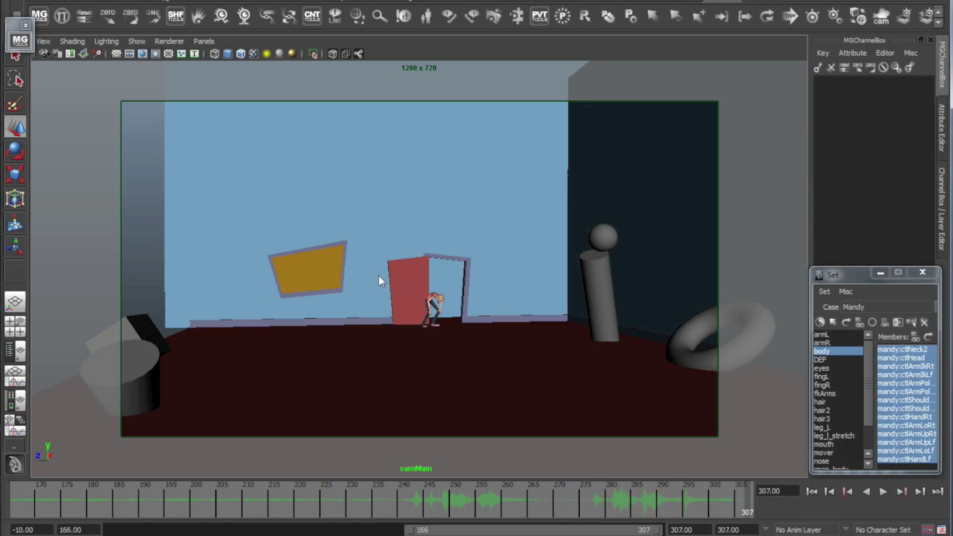
- Return to the full perspective view and scrub Mandy's run along the tracked path to frame 215
{"action": "key", "text": "space"}
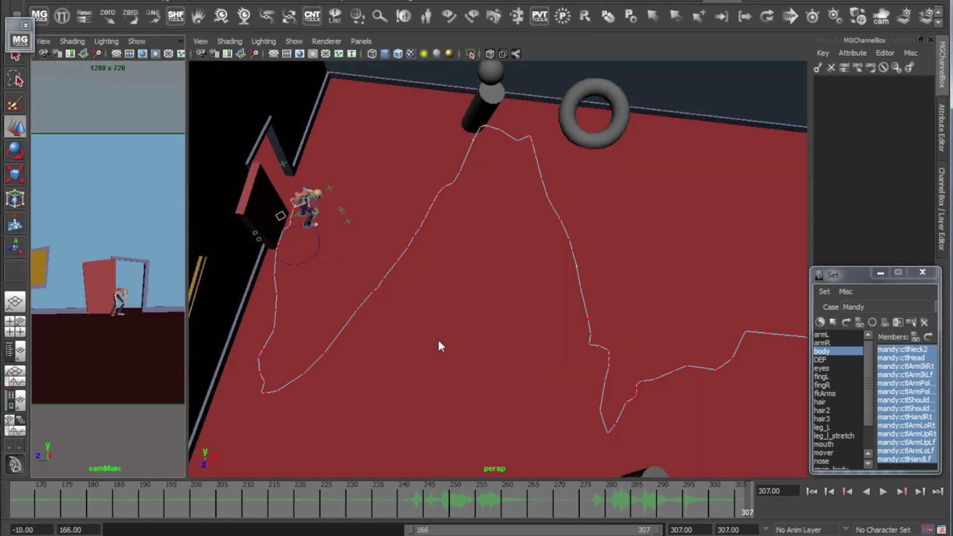
{"action": "key", "text": "space"}
{"action": "right_click_drag", "start_coordinate": [553, 368], "coordinate": [532, 358], "text": "alt"}
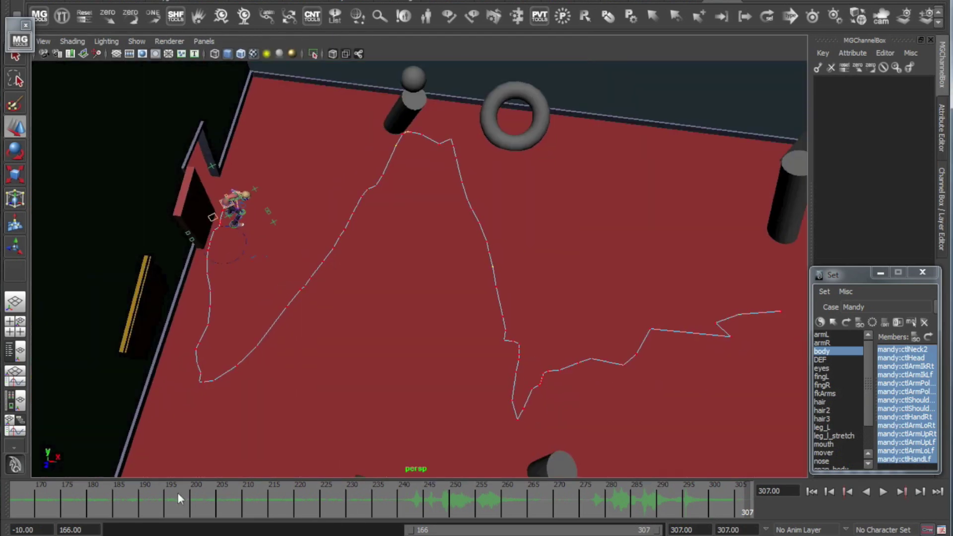
{"action": "key", "text": "alt+v"}
{"action": "left_click_drag", "start_coordinate": [43, 489], "coordinate": [271, 488]}
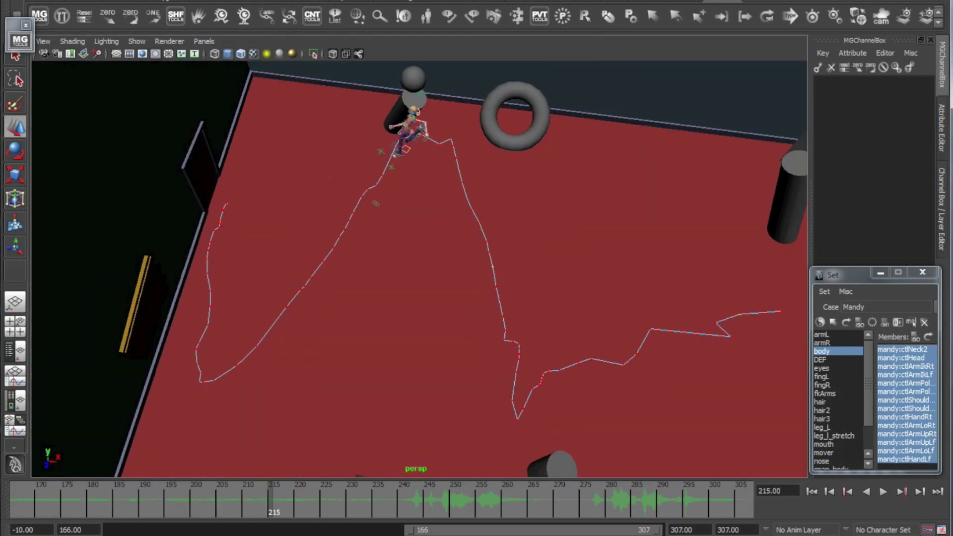
- Bring up the MG-PathTracker window beside the body path, with mandy:ctlBody as the track target
{"action": "left_click_drag", "start_coordinate": [293, 205], "coordinate": [668, 90]}
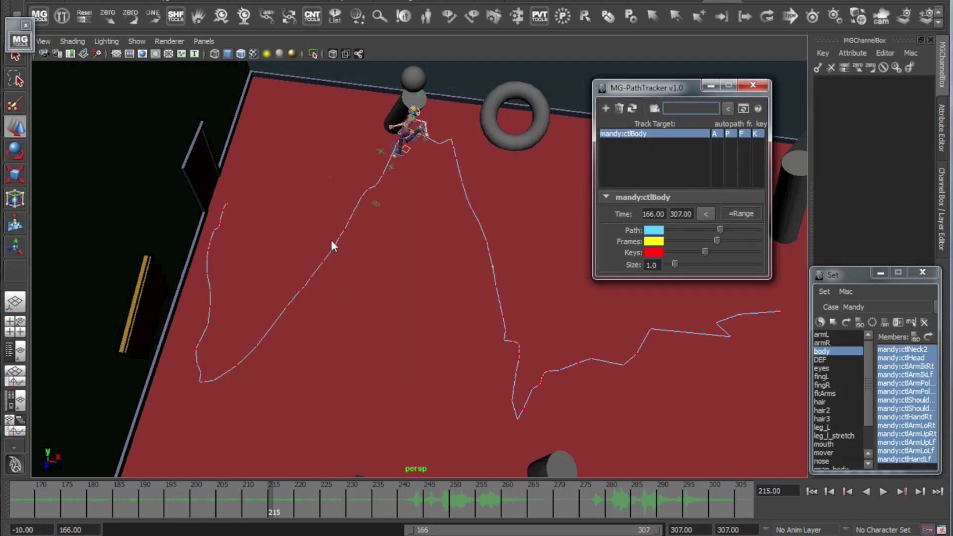
{"action": "left_click_drag", "start_coordinate": [367, 289], "coordinate": [583, 174], "text": "alt"}
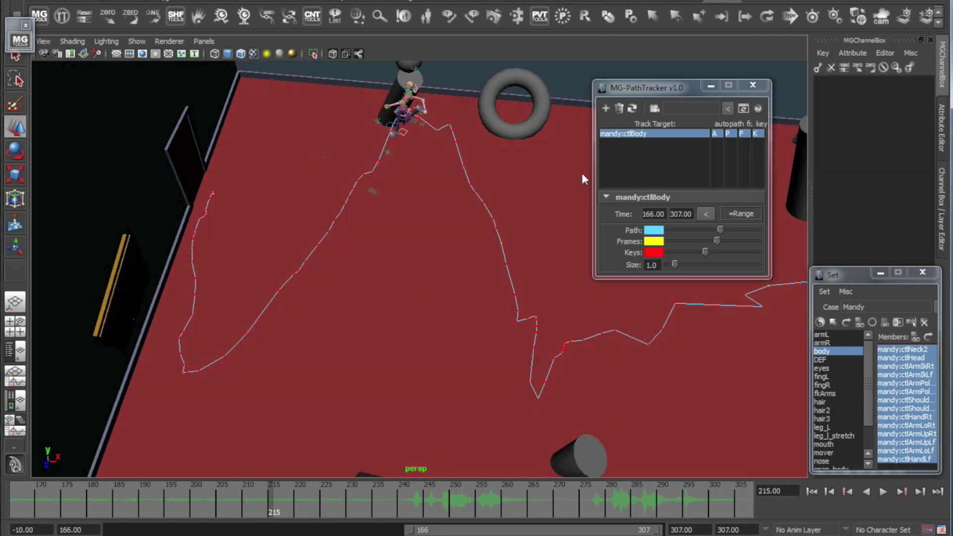
{"action": "left_click", "coordinate": [612, 141]}
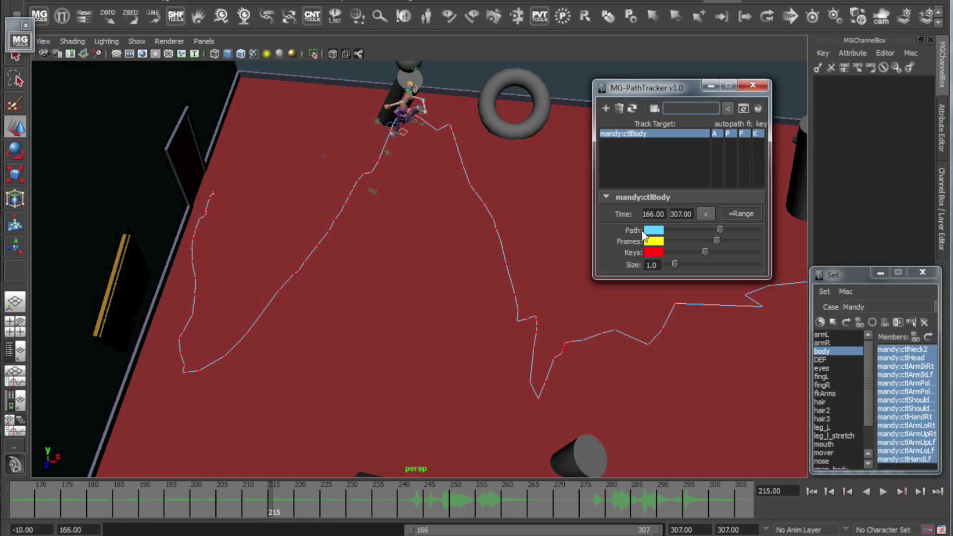
{"action": "left_click_drag", "start_coordinate": [546, 256], "coordinate": [376, 267], "text": "alt"}
- Switch the body track's auto update, path and frame display off and back on in MG-PathTracker
{"action": "left_click", "coordinate": [715, 133]}
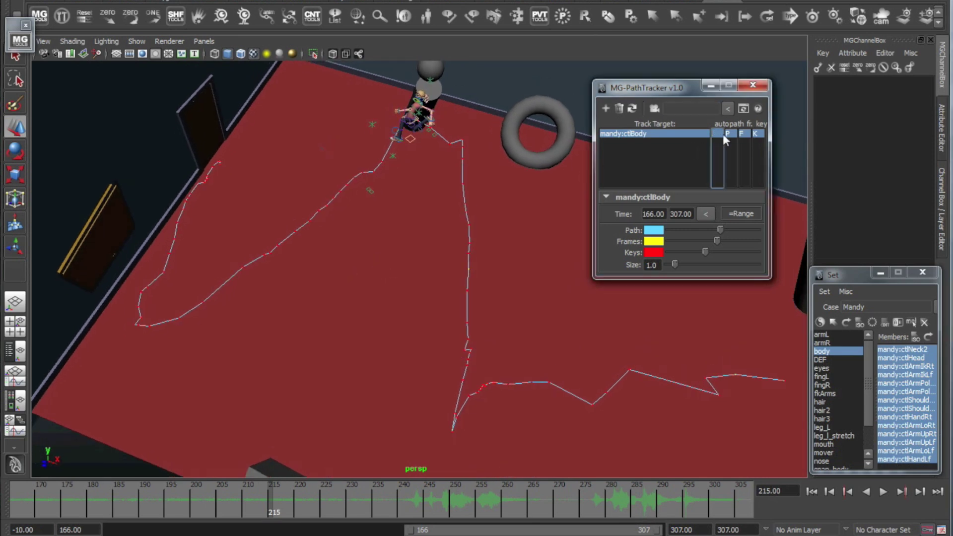
{"action": "left_click", "coordinate": [727, 133]}
{"action": "left_click", "coordinate": [742, 133]}
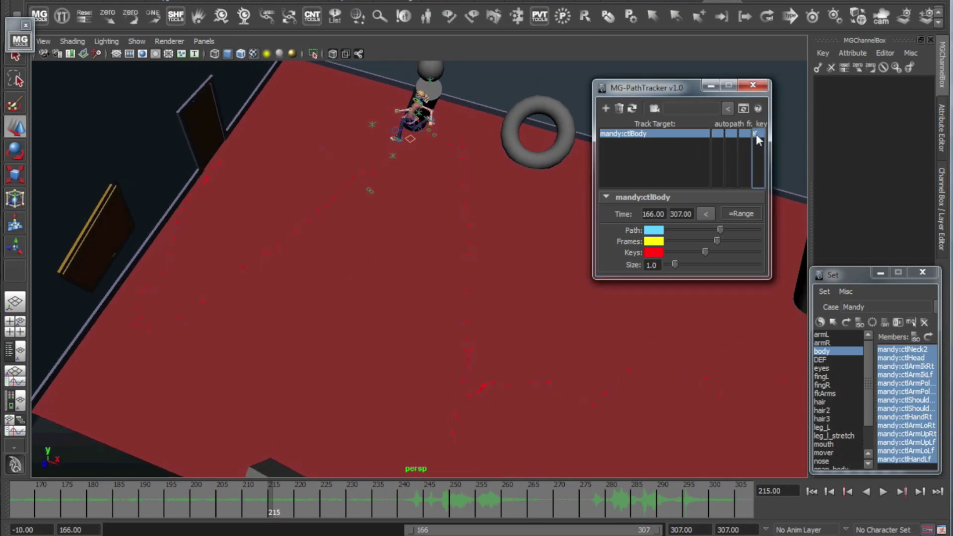
{"action": "left_click", "coordinate": [743, 133]}
{"action": "left_click", "coordinate": [727, 133]}
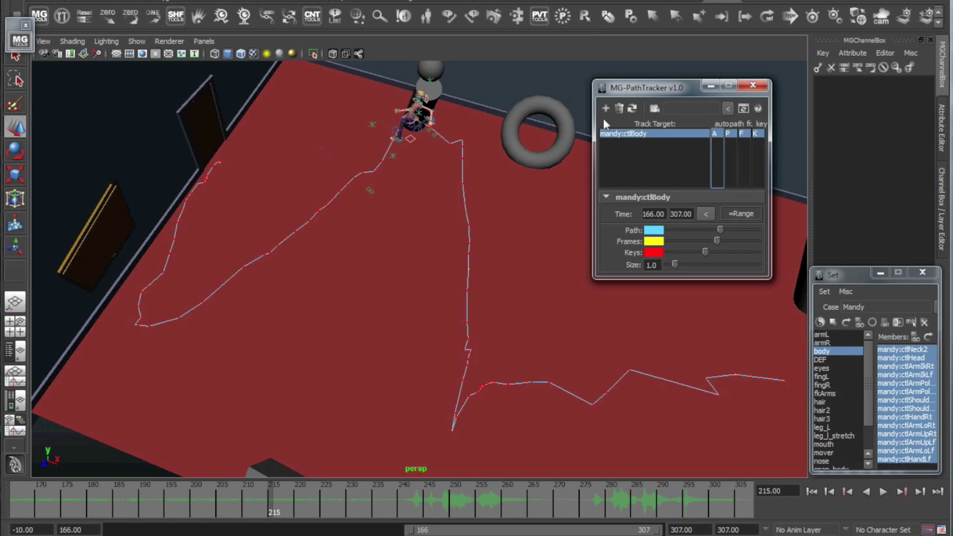
{"action": "left_click_drag", "start_coordinate": [646, 88], "coordinate": [631, 96]}
{"action": "left_click_drag", "start_coordinate": [390, 227], "coordinate": [422, 211], "text": "alt"}
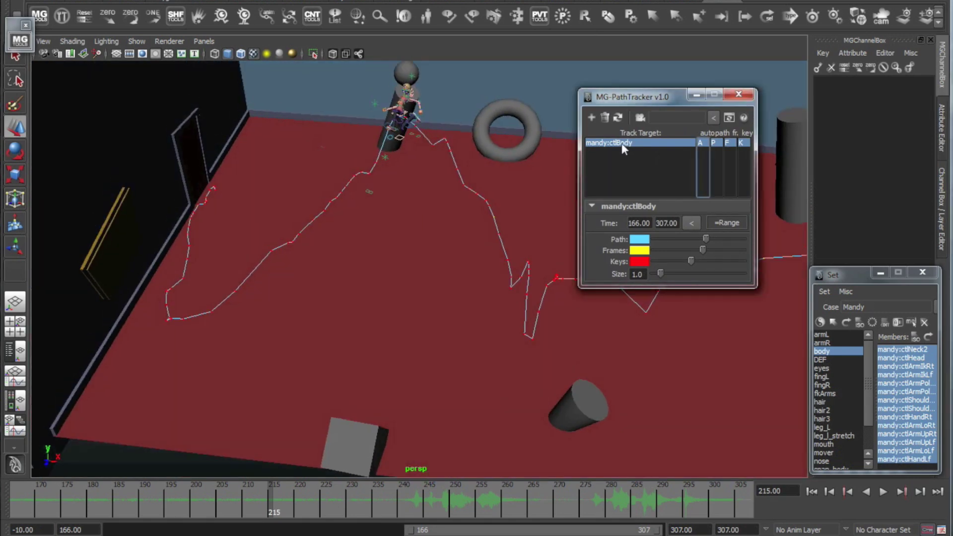
- Delete the mandy:ctlBody track from MG-PathTracker and close the tracker window
{"action": "left_click", "coordinate": [604, 118]}
{"action": "left_click_drag", "start_coordinate": [514, 174], "coordinate": [412, 233], "text": "alt"}
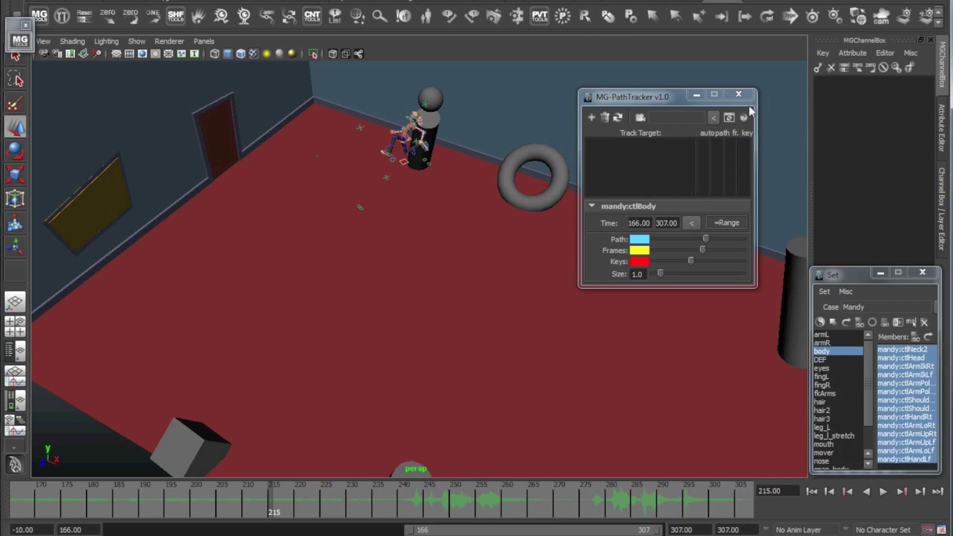
{"action": "left_click", "coordinate": [740, 95]}
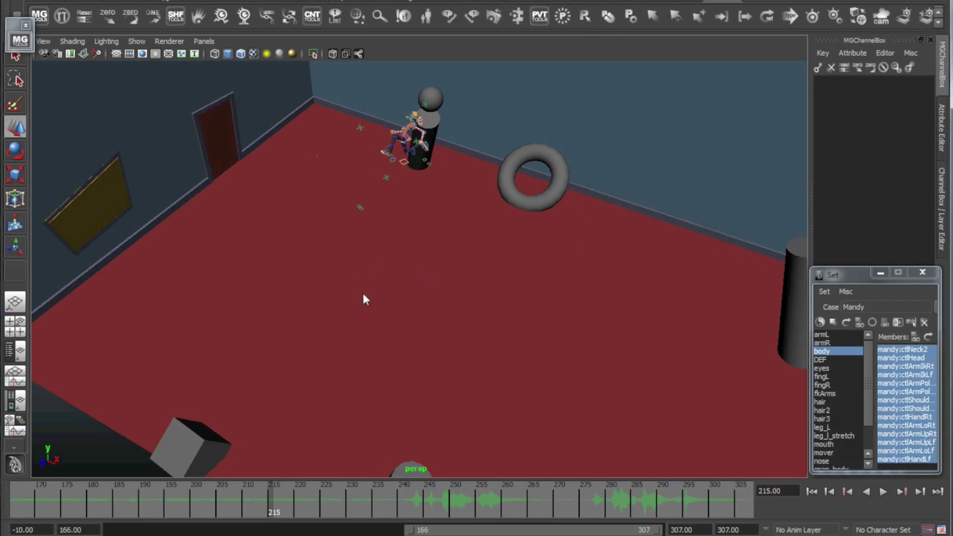
{"action": "left_click_drag", "start_coordinate": [366, 297], "coordinate": [578, 296], "text": "alt"}
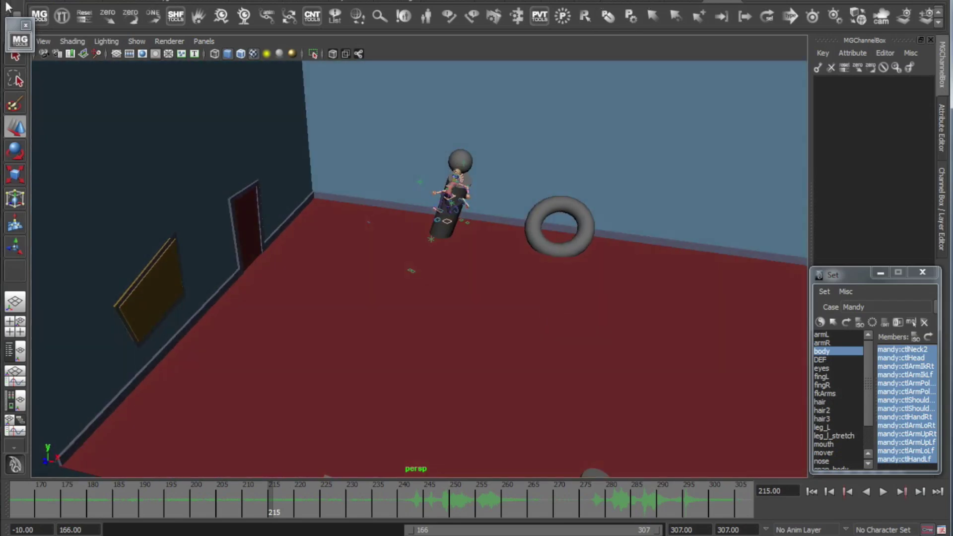
- Expand the MG tools palette and open MG-AnimRecorder from its keyframe tools
{"action": "left_click", "coordinate": [20, 40]}
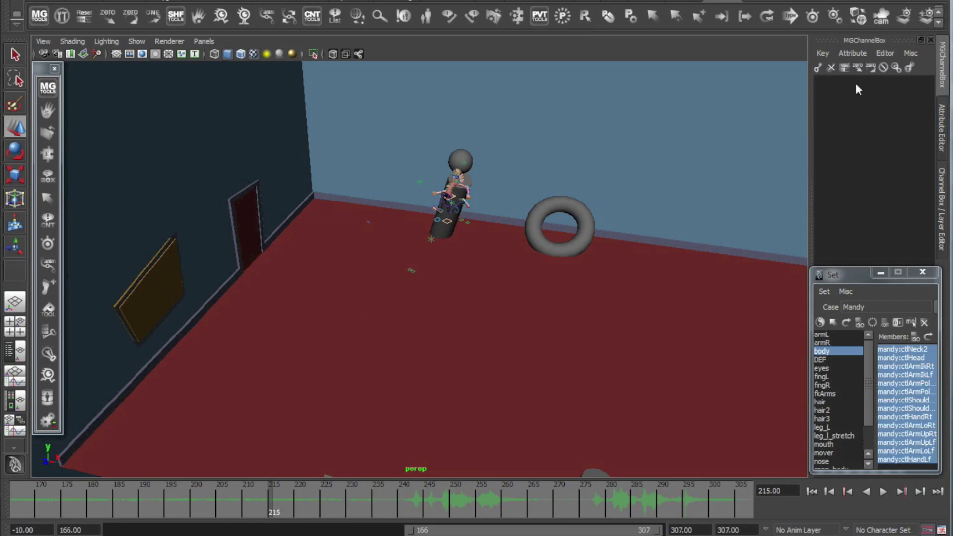
{"action": "left_click_drag", "start_coordinate": [592, 81], "coordinate": [616, 76]}
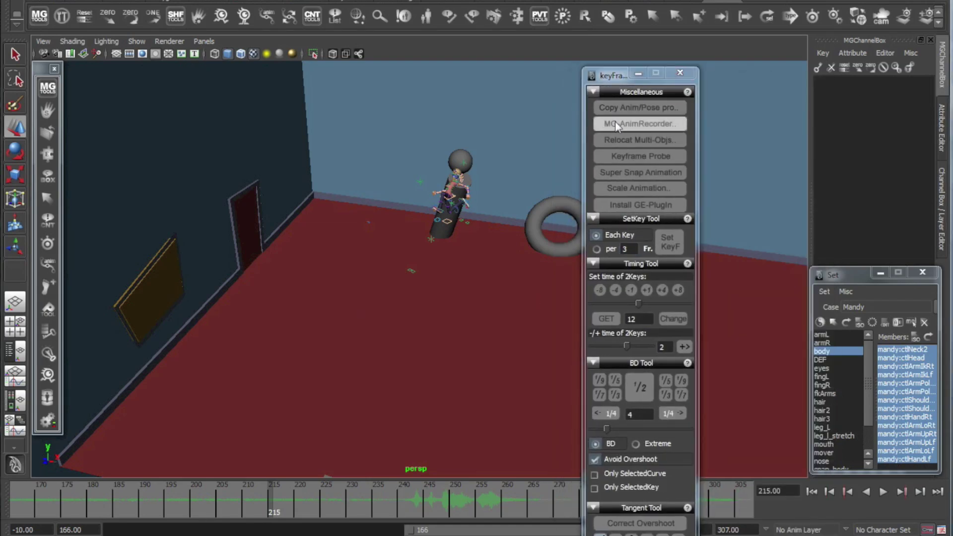
{"action": "left_click", "coordinate": [615, 124]}
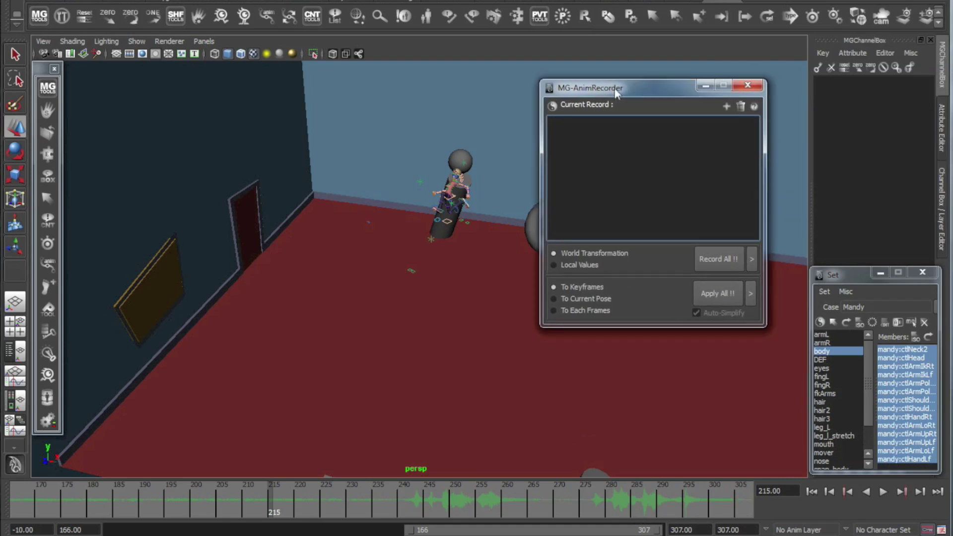
{"action": "left_click_drag", "start_coordinate": [615, 88], "coordinate": [613, 86]}
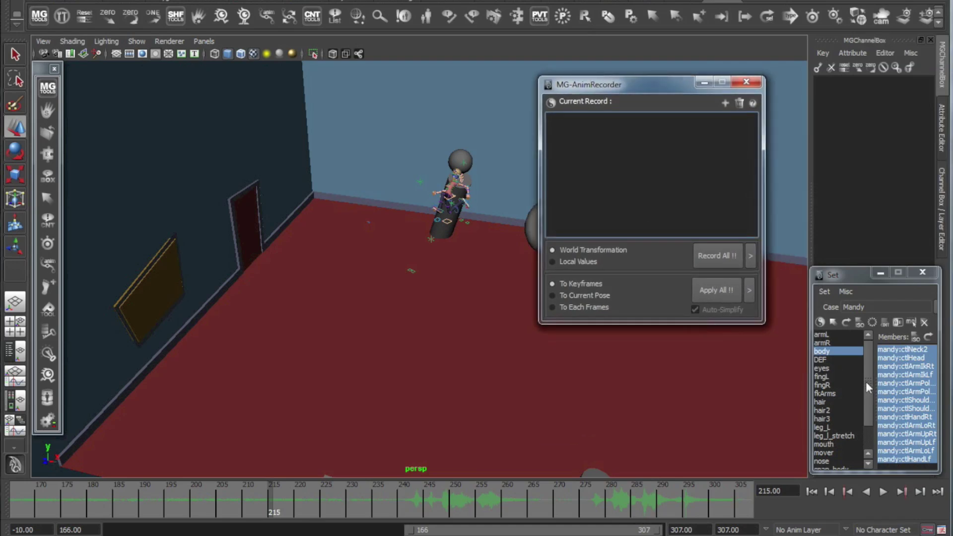
- Select the mover set and add its two foot IK controls and body control to the AnimRecorder list
{"action": "left_click_drag", "start_coordinate": [865, 381], "coordinate": [865, 406]}
{"action": "left_click", "coordinate": [833, 418]}
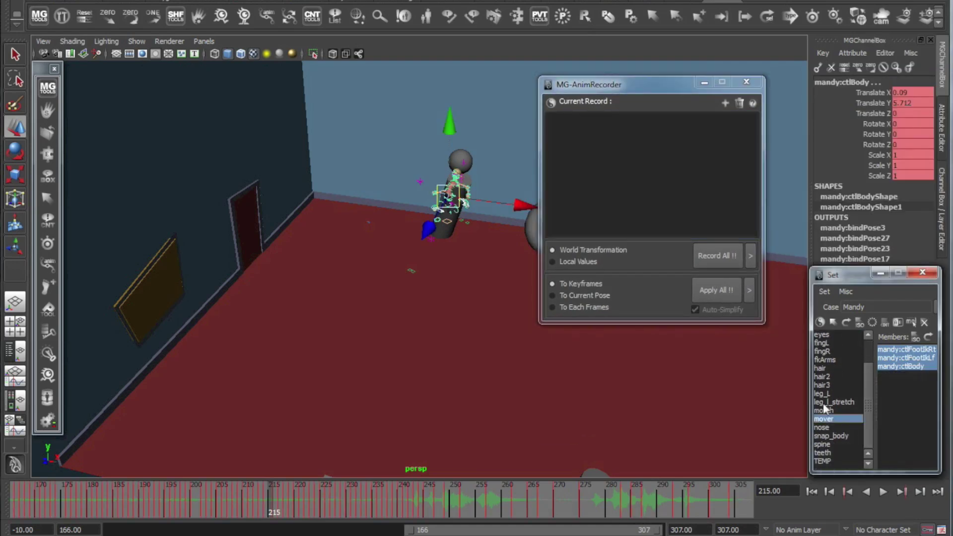
{"action": "left_click", "coordinate": [704, 223]}
{"action": "left_click", "coordinate": [724, 103]}
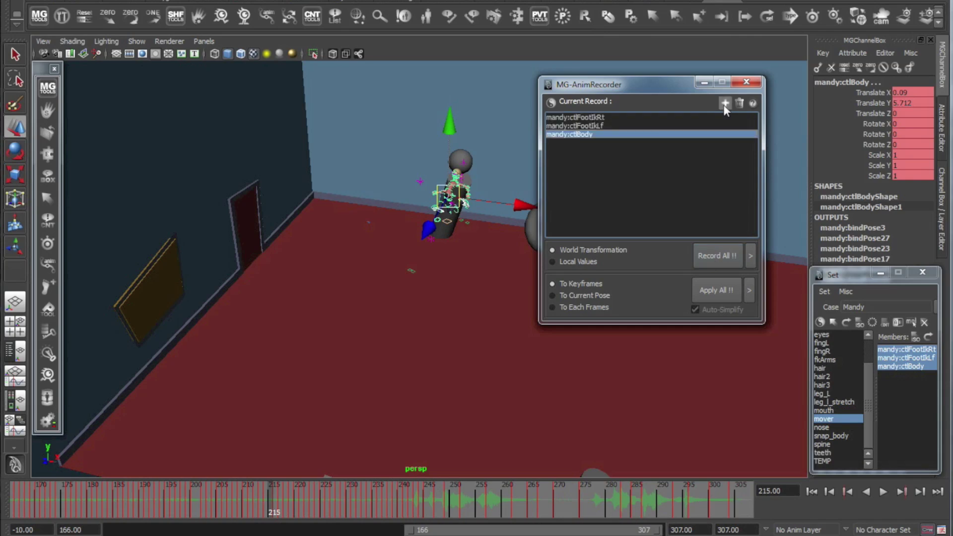
{"action": "left_click_drag", "start_coordinate": [635, 86], "coordinate": [678, 115]}
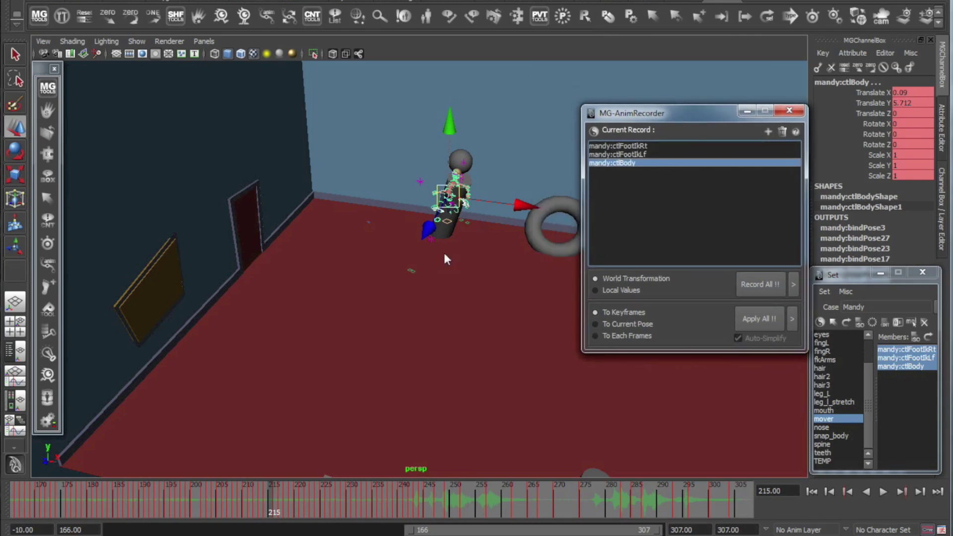
- Examine Mandy's listed body and foot IK controls up close beside the cylinder at frame 215
{"action": "left_click_drag", "start_coordinate": [444, 254], "coordinate": [401, 269], "text": "alt"}
{"action": "right_click_drag", "start_coordinate": [400, 269], "coordinate": [511, 340], "text": "alt"}
{"action": "left_click_drag", "start_coordinate": [511, 341], "coordinate": [445, 337], "text": "alt"}
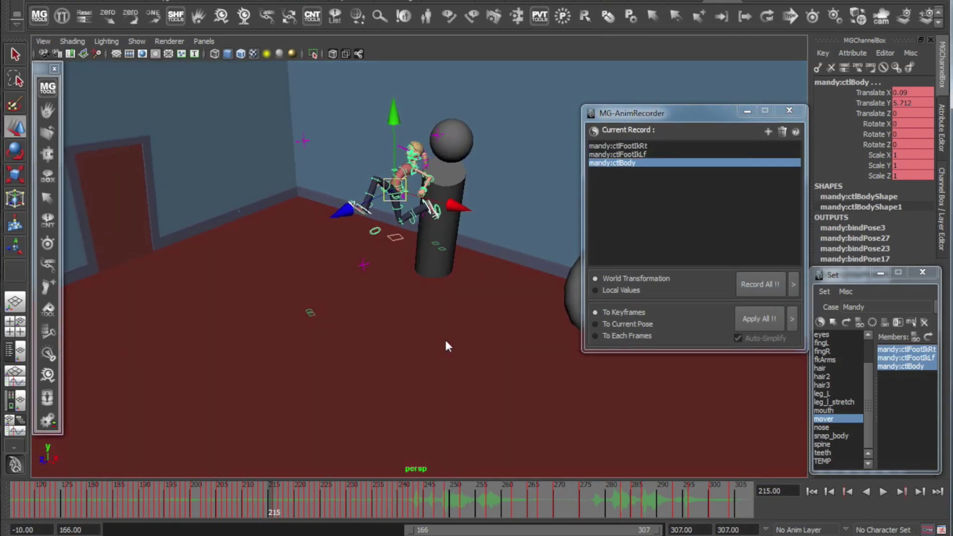
{"action": "middle_click_drag", "start_coordinate": [445, 288], "coordinate": [417, 338], "text": "alt"}
{"action": "right_click_drag", "start_coordinate": [402, 328], "coordinate": [455, 371], "text": "alt"}
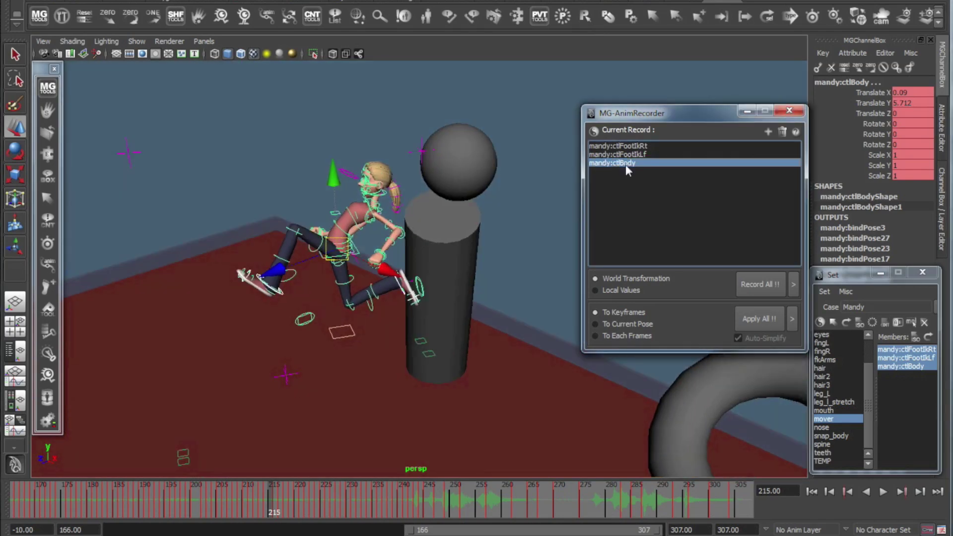
{"action": "left_click", "coordinate": [635, 154]}
{"action": "left_click", "coordinate": [621, 146]}
{"action": "left_click_drag", "start_coordinate": [298, 257], "coordinate": [453, 248], "text": "alt"}
{"action": "left_click", "coordinate": [641, 167]}
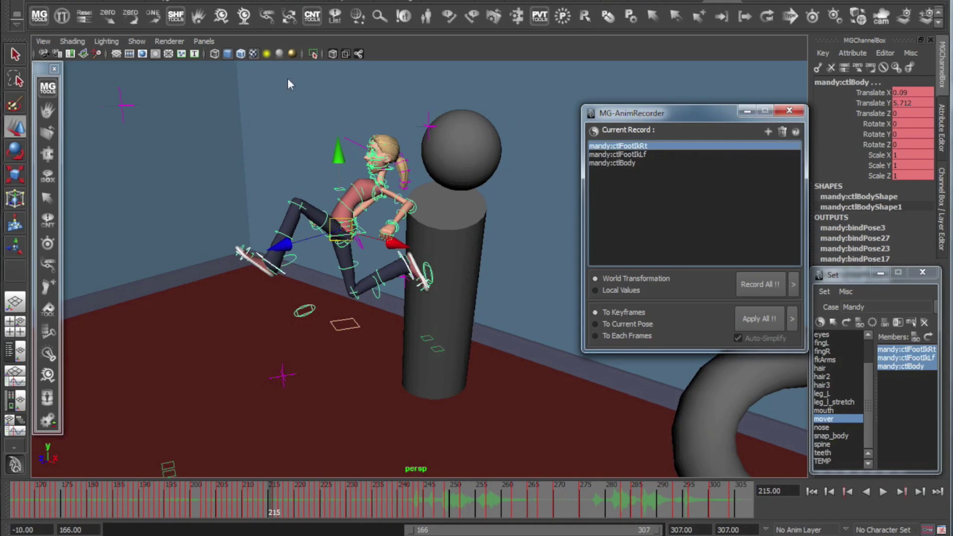
{"action": "right_click_drag", "start_coordinate": [294, 254], "coordinate": [494, 334], "text": "alt"}
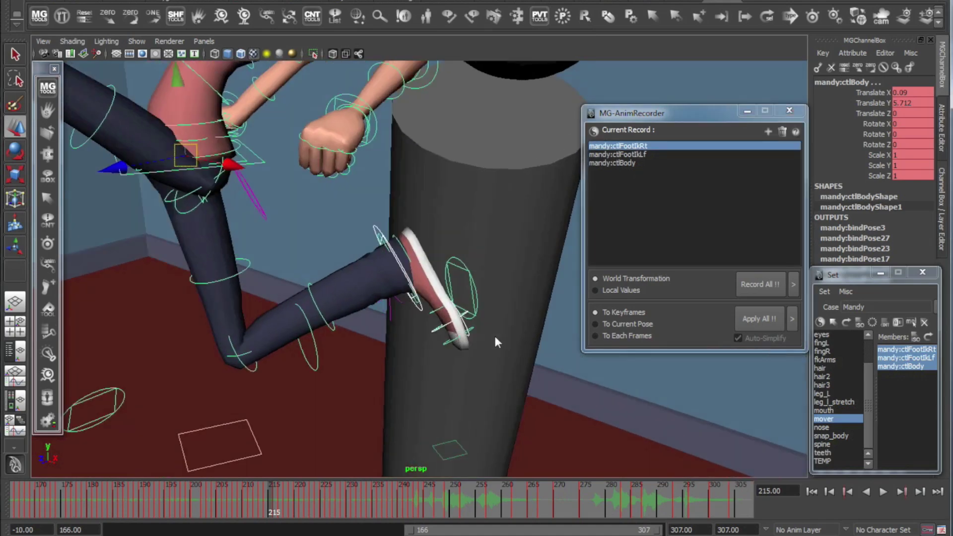
{"action": "left_click_drag", "start_coordinate": [429, 274], "coordinate": [474, 297], "text": "alt"}
{"action": "right_click_drag", "start_coordinate": [496, 265], "coordinate": [272, 316], "text": "alt"}
{"action": "left_click_drag", "start_coordinate": [272, 316], "coordinate": [359, 309], "text": "alt"}
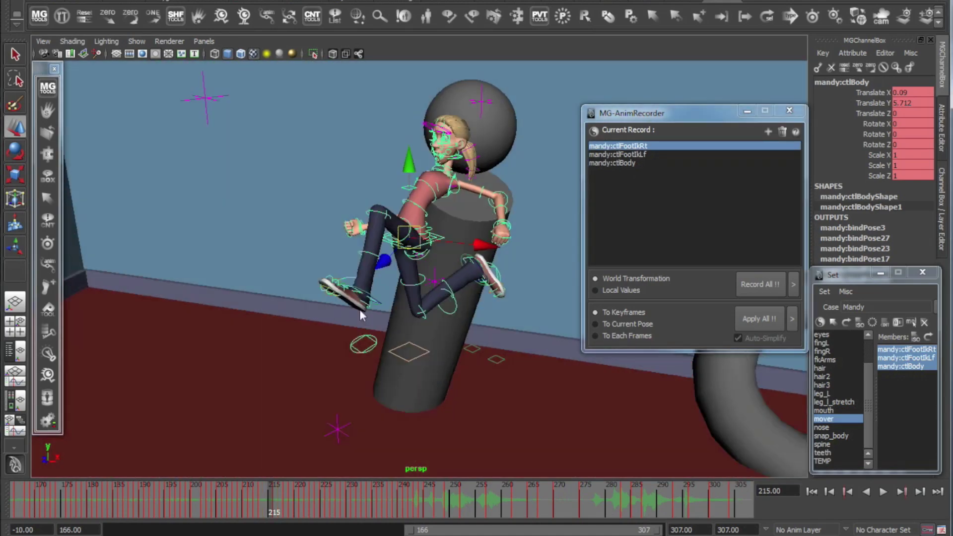
- Try raising Mandy's body control and rotating it around its vertical axis at frame 215, undoing both changes
{"action": "mouse_move", "coordinate": [374, 237]}
{"action": "left_mouse_down"}
{"action": "mouse_move", "coordinate": [381, 260]}
{"action": "mouse_move", "coordinate": [426, 219]}
{"action": "mouse_move", "coordinate": [355, 243]}
{"action": "mouse_move", "coordinate": [432, 250]}
{"action": "mouse_move", "coordinate": [351, 202]}
{"action": "mouse_move", "coordinate": [454, 238]}
{"action": "mouse_move", "coordinate": [376, 192]}
{"action": "mouse_move", "coordinate": [409, 205]}
{"action": "left_mouse_up"}
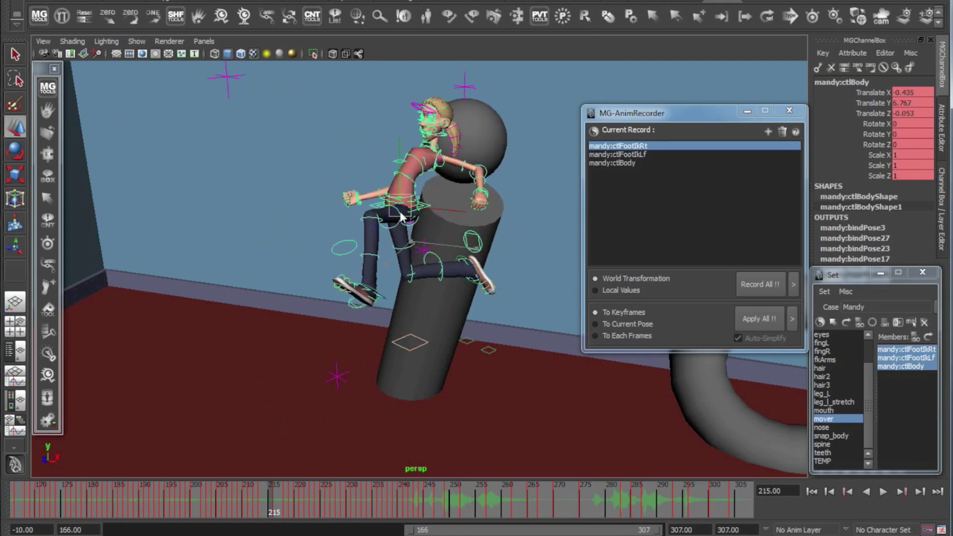
{"action": "key", "text": "ctrl+z"}
{"action": "left_click_drag", "start_coordinate": [474, 259], "coordinate": [555, 210], "text": "alt"}
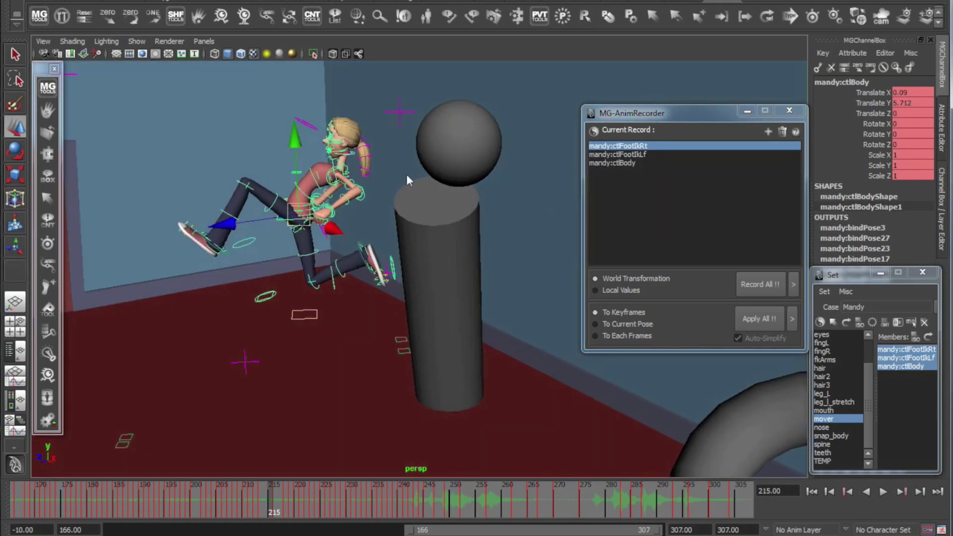
{"action": "left_click_drag", "start_coordinate": [347, 142], "coordinate": [425, 254], "text": "alt"}
{"action": "key", "text": "e"}
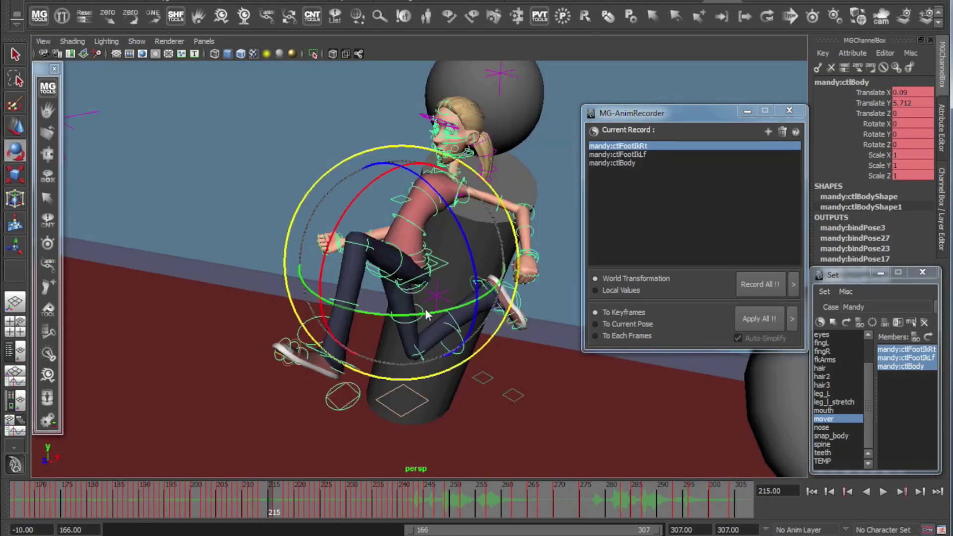
{"action": "left_click_drag", "start_coordinate": [426, 314], "coordinate": [407, 318]}
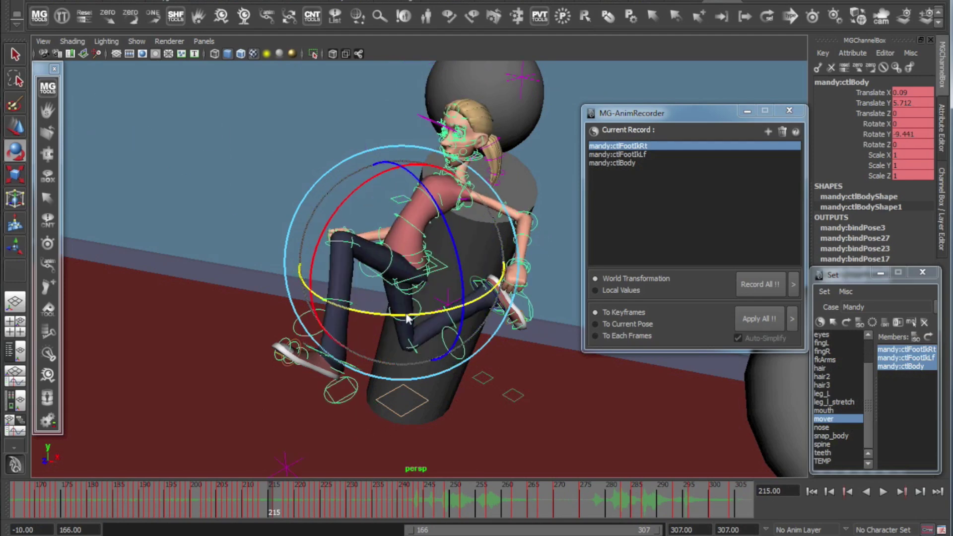
{"action": "key", "text": "ctrl+z"}
{"action": "key", "text": "ctrl+z"}
{"action": "key", "text": "ctrl+z"}
- Remove the two foot IK controls and the body control from the AnimRecorder list
{"action": "left_click_drag", "start_coordinate": [624, 145], "coordinate": [629, 163]}
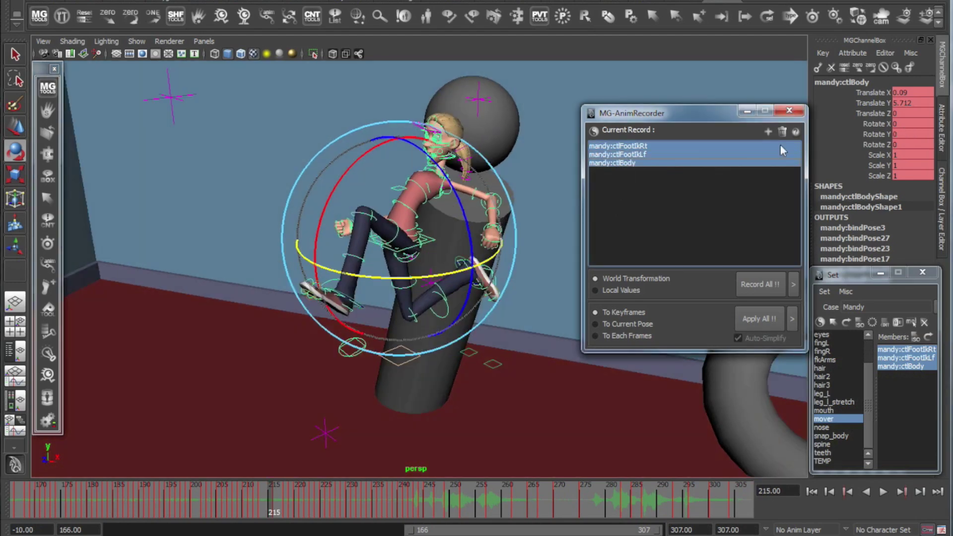
{"action": "left_click", "coordinate": [781, 132]}
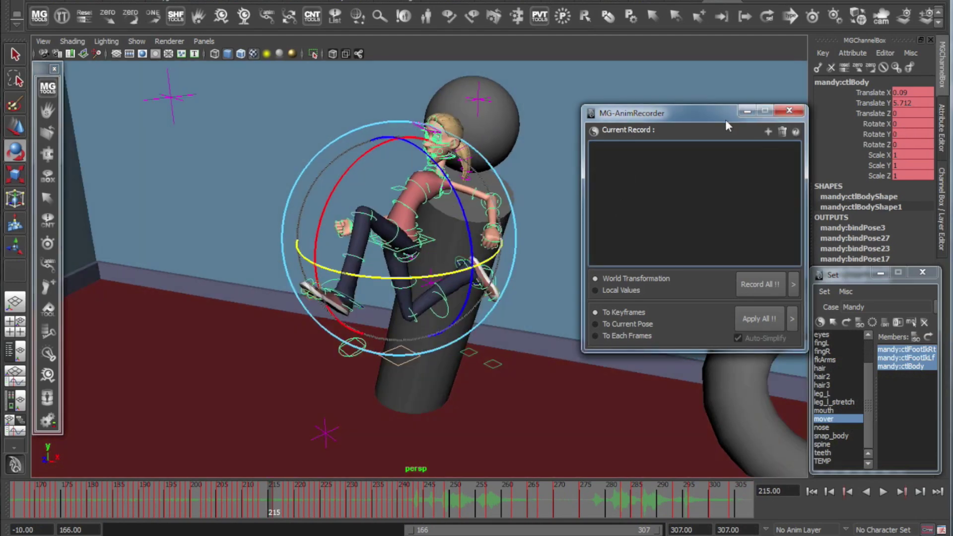
{"action": "left_click_drag", "start_coordinate": [725, 120], "coordinate": [676, 166]}
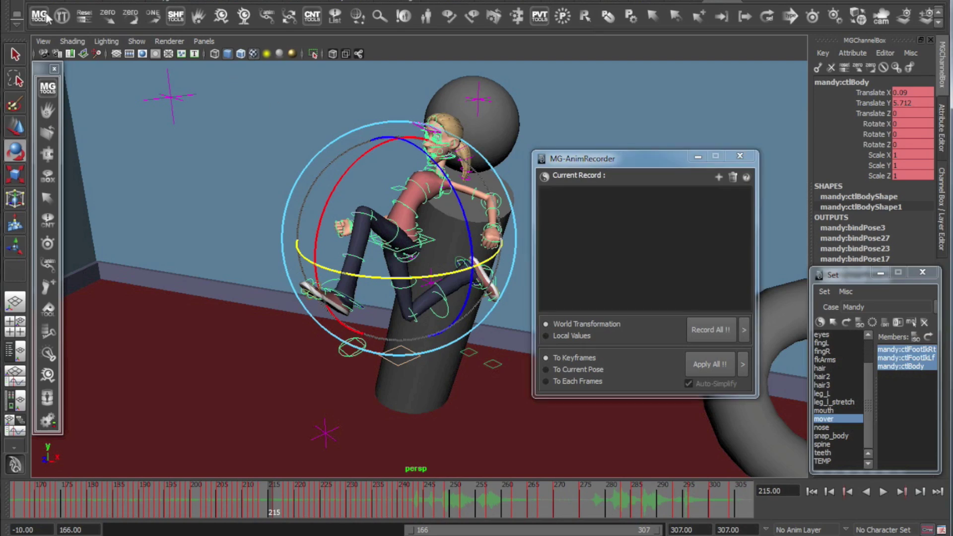
- Open the abxPicker for mandy and select the body, both foot IK and head controls
{"action": "left_click", "coordinate": [381, 2]}
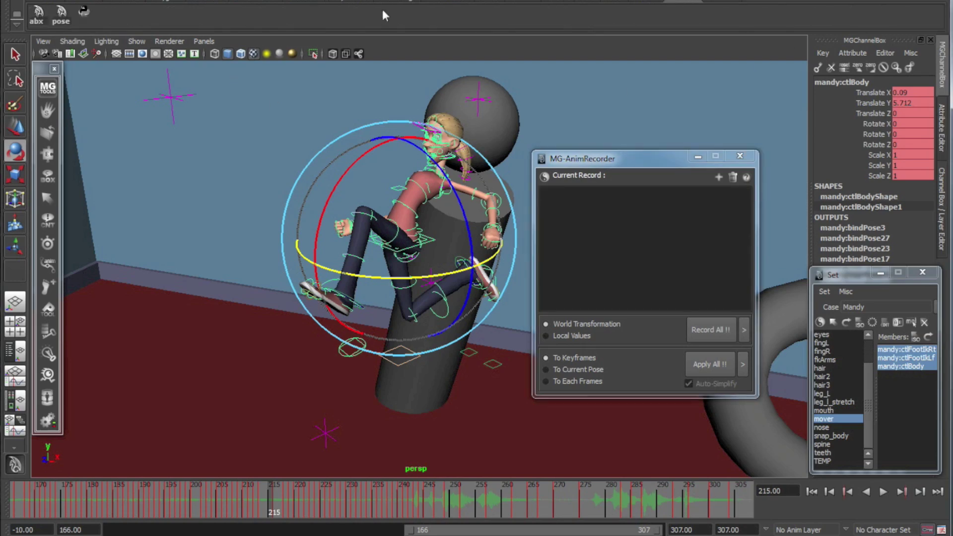
{"action": "left_click", "coordinate": [43, 17]}
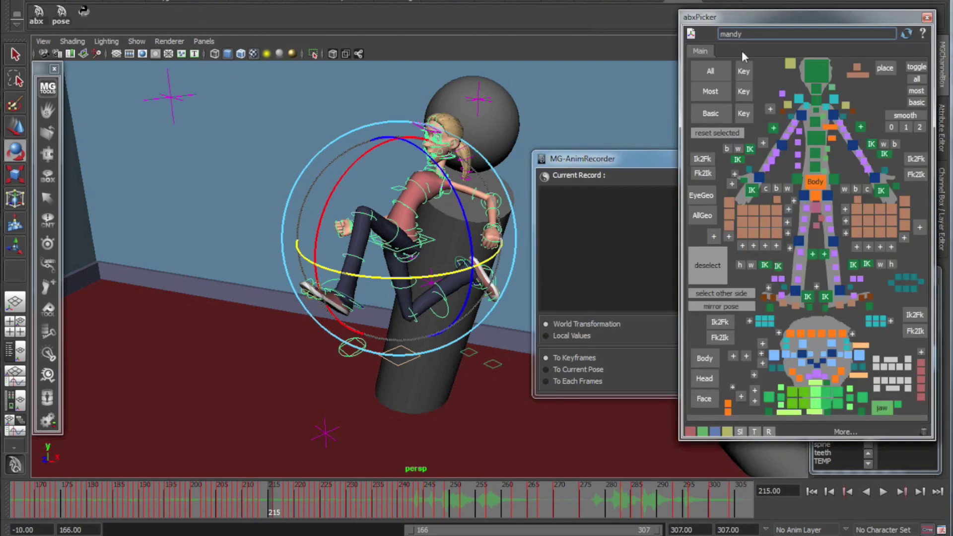
{"action": "left_click_drag", "start_coordinate": [615, 168], "coordinate": [471, 198]}
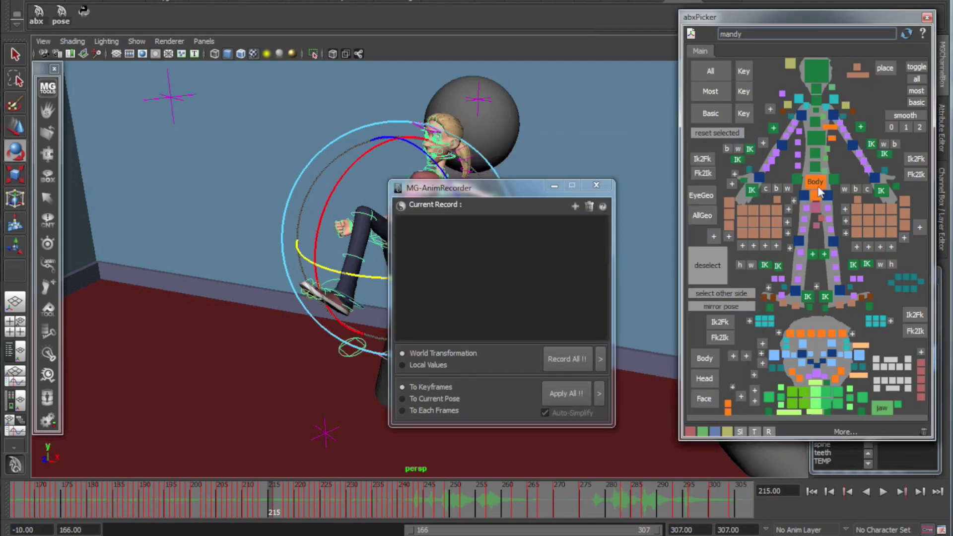
{"action": "key", "text": "w"}
{"action": "left_click", "coordinate": [810, 296], "text": "shift"}
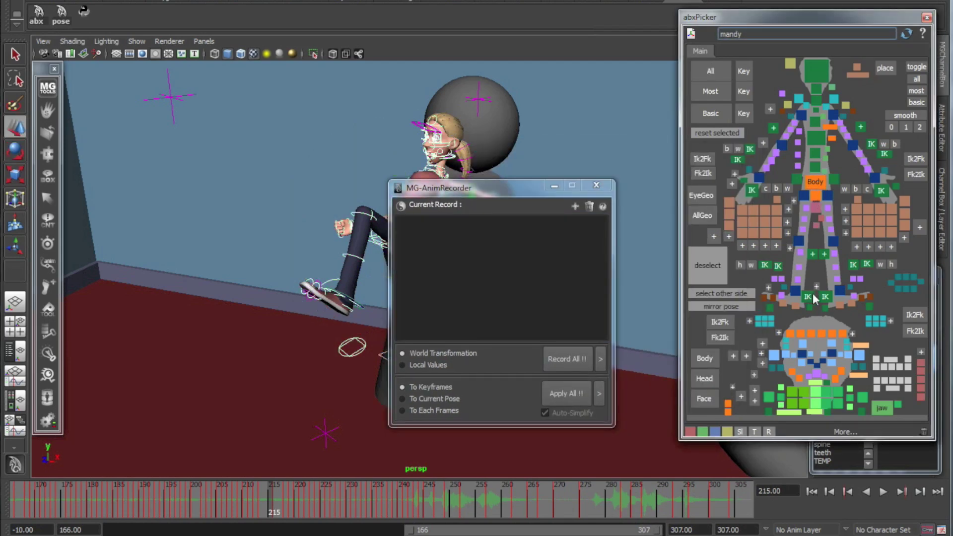
{"action": "left_click", "coordinate": [814, 74], "text": "shift"}
{"action": "key", "text": "e"}
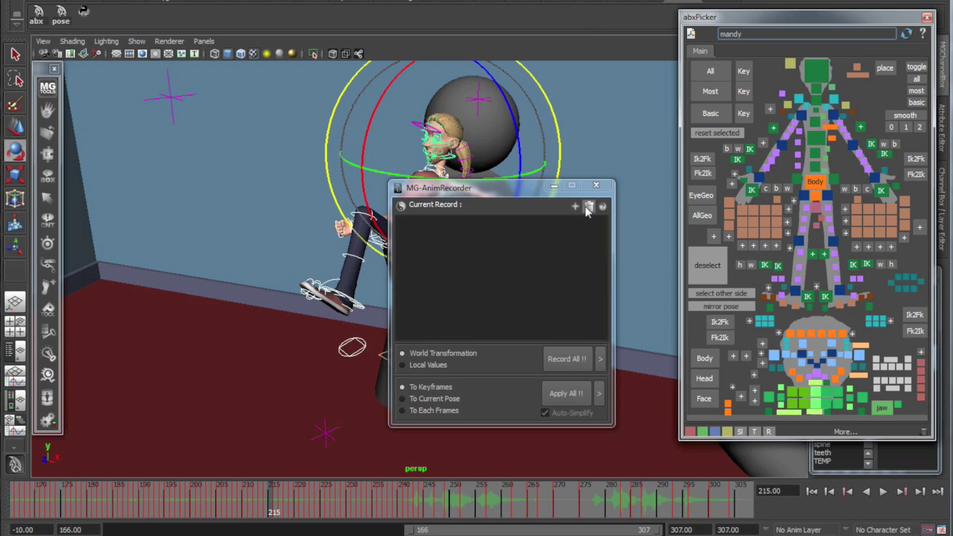
- Add the picked controls to the AnimRecorder list, highlight all four entries and close the abxPicker
{"action": "left_click", "coordinate": [575, 206]}
{"action": "left_click", "coordinate": [422, 220]}
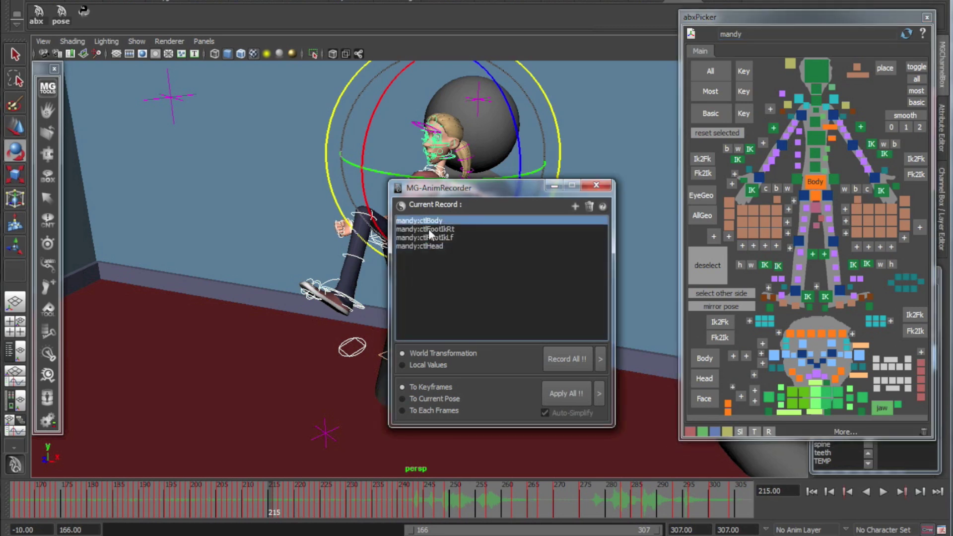
{"action": "left_click", "coordinate": [422, 246], "text": "shift"}
{"action": "left_click", "coordinate": [926, 17]}
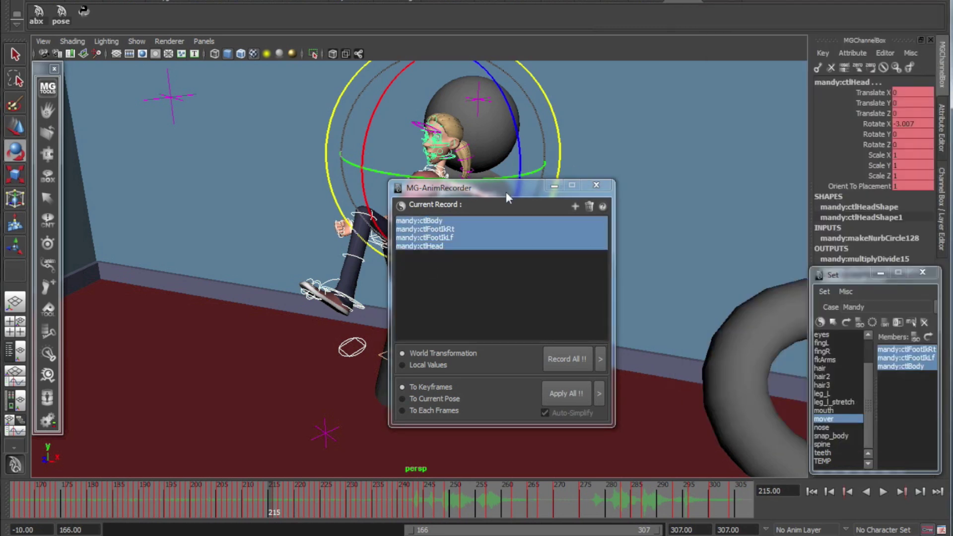
{"action": "left_click_drag", "start_coordinate": [506, 193], "coordinate": [735, 127]}
{"action": "left_click", "coordinate": [673, 180]}
{"action": "left_click", "coordinate": [661, 155]}
{"action": "left_click", "coordinate": [658, 180], "text": "shift"}
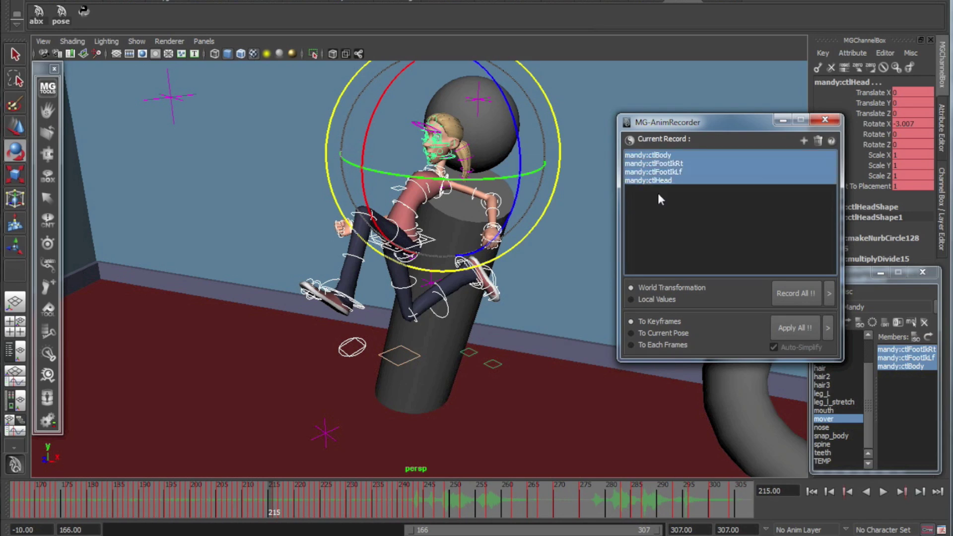
- Extend the playback range to start at frame 122 and play Mandy's run from around frame 168
{"action": "left_click_drag", "start_coordinate": [249, 494], "coordinate": [29, 499]}
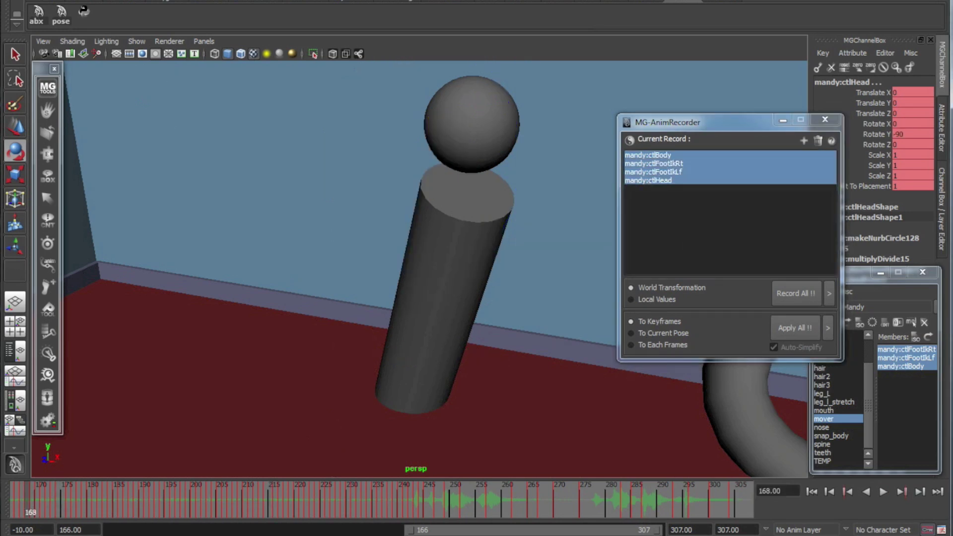
{"action": "left_click_drag", "start_coordinate": [410, 531], "coordinate": [335, 531]}
{"action": "middle_click_drag", "start_coordinate": [440, 405], "coordinate": [79, 179], "text": "alt"}
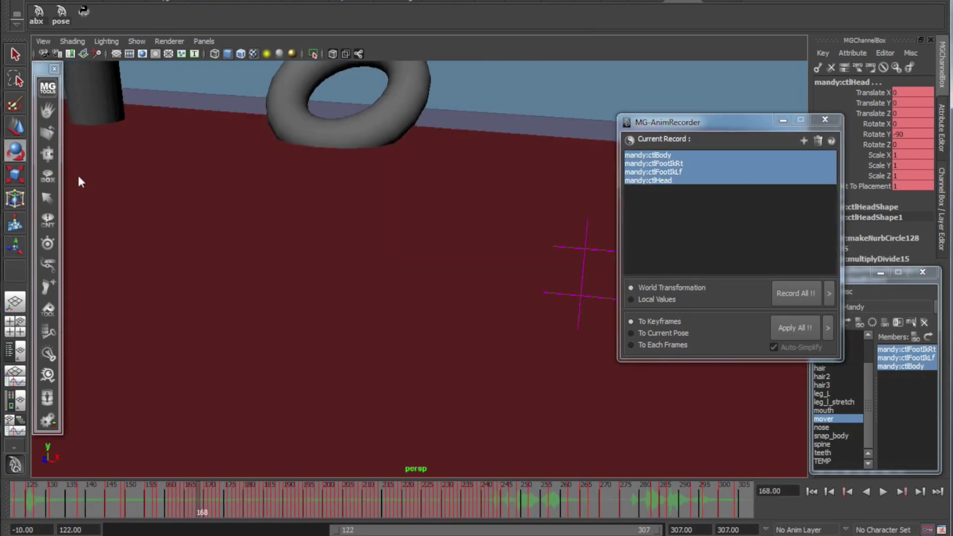
{"action": "scroll", "coordinate": [388, 302], "scroll_direction": "down", "scroll_amount": 5}
{"action": "left_click_drag", "start_coordinate": [387, 302], "coordinate": [265, 350], "text": "alt"}
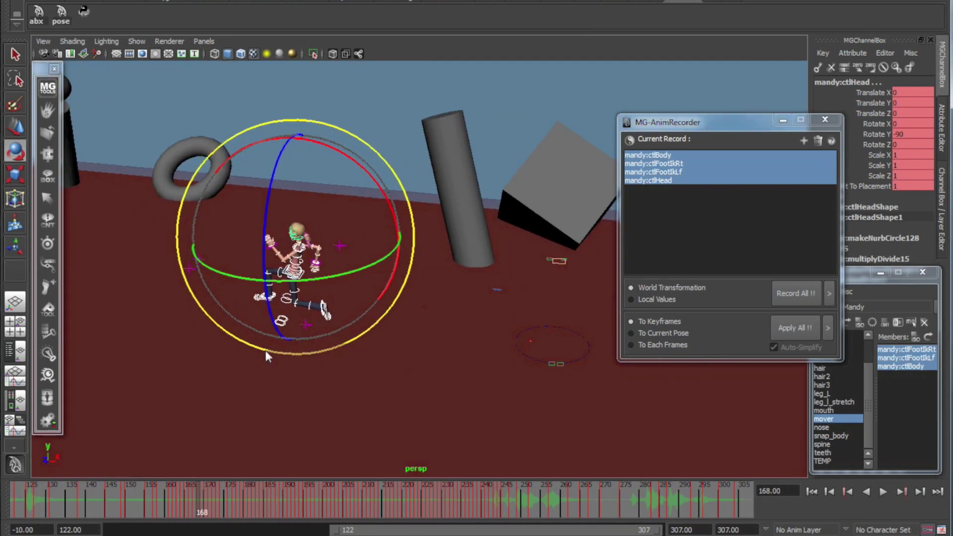
{"action": "left_click", "coordinate": [203, 506]}
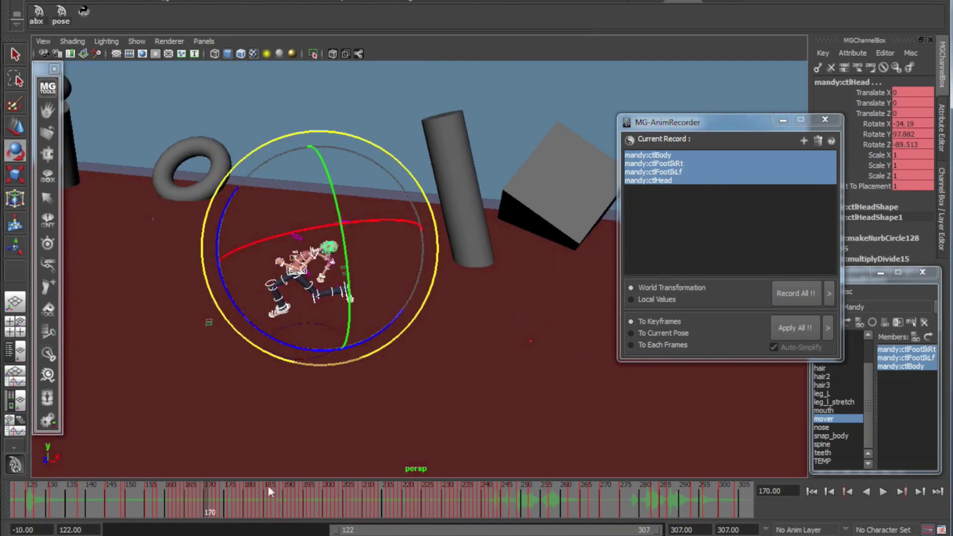
{"action": "key", "text": "alt+v"}
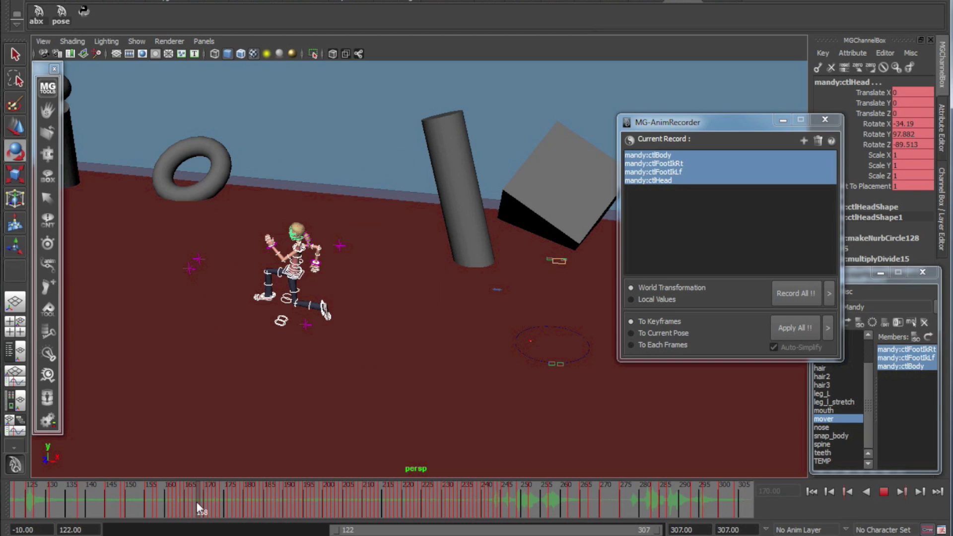
- Stop playback at frame 169, highlight frames 169 to 307 and record all four listed controls with World Transformation
{"action": "left_click", "coordinate": [206, 512]}
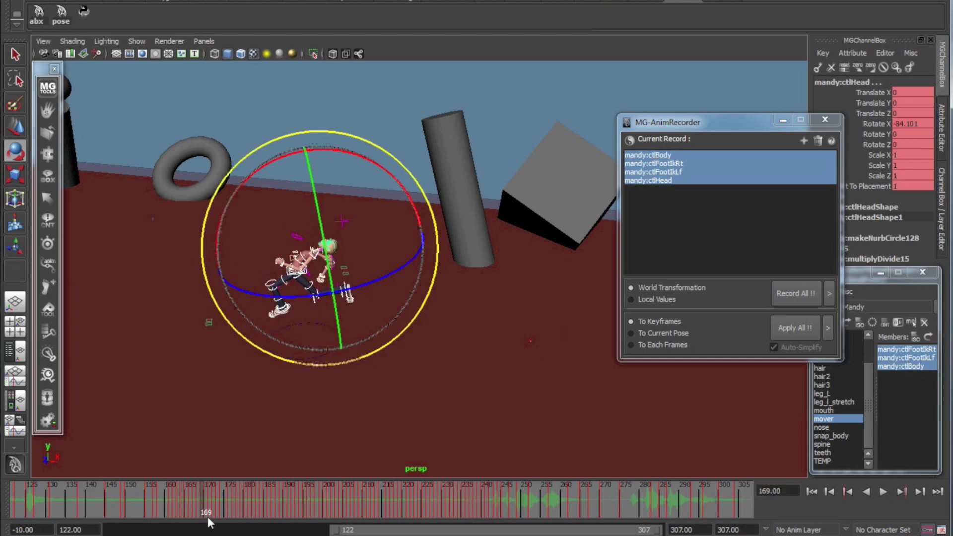
{"action": "key", "text": "alt+v"}
{"action": "left_click_drag", "start_coordinate": [201, 498], "coordinate": [752, 501], "text": "shift"}
{"action": "right_click_drag", "start_coordinate": [506, 407], "coordinate": [346, 360], "text": "alt"}
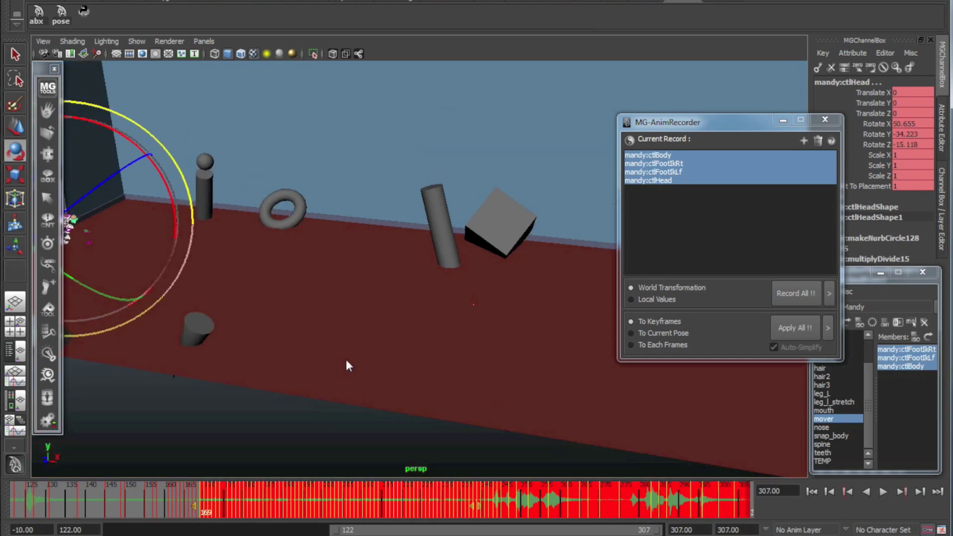
{"action": "left_click_drag", "start_coordinate": [346, 360], "coordinate": [445, 355], "text": "alt"}
{"action": "left_click", "coordinate": [794, 292]}
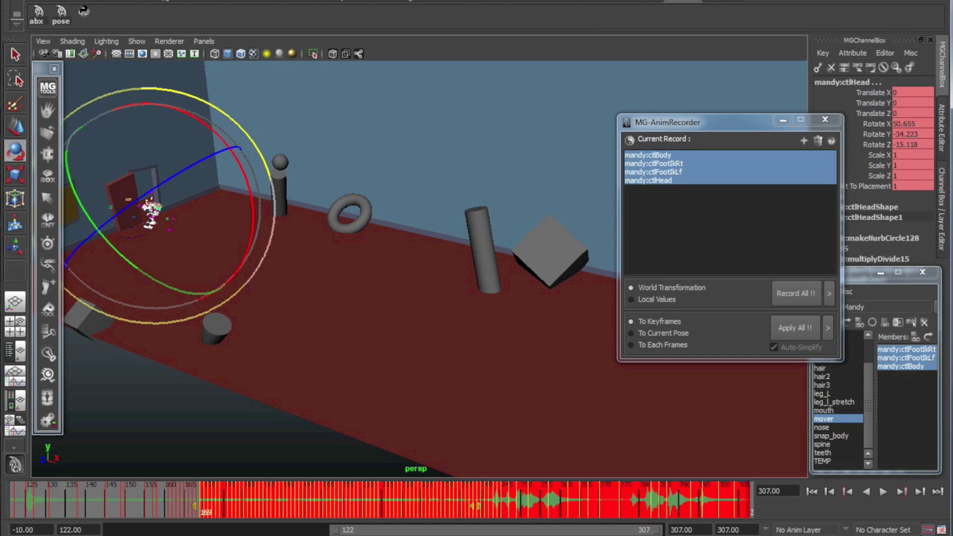
{"action": "left_click_drag", "start_coordinate": [353, 137], "coordinate": [393, 122]}
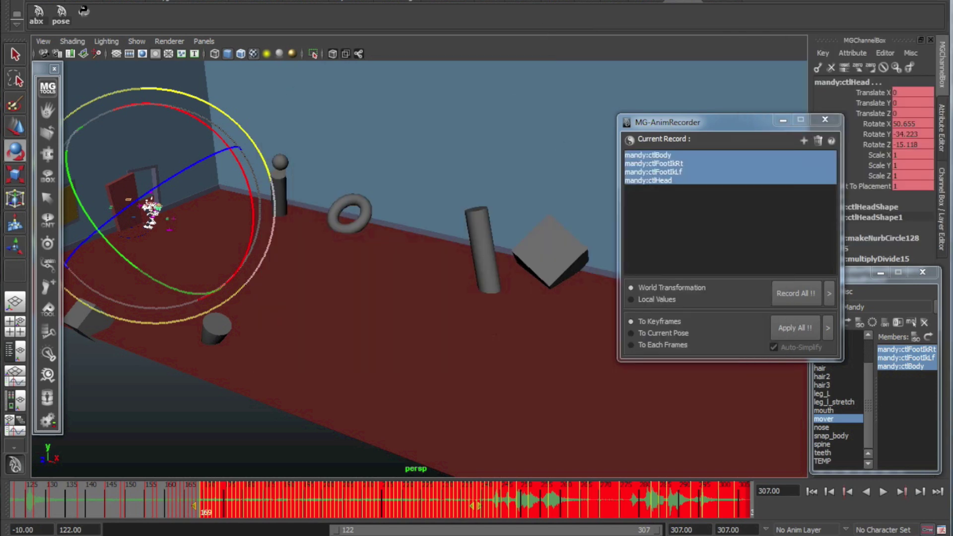
{"action": "middle_click_drag", "start_coordinate": [347, 308], "coordinate": [386, 318], "text": "alt"}
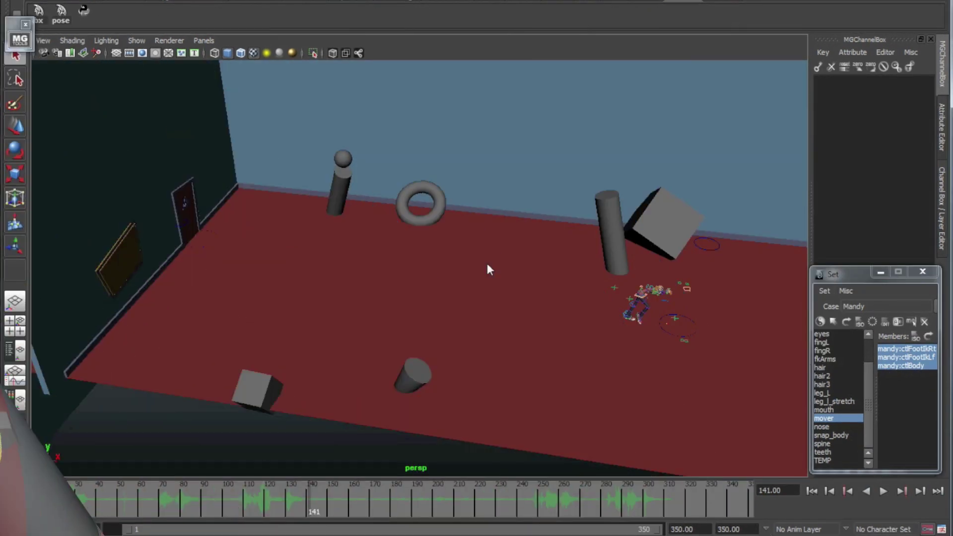
- Play Mandy's run across the room from frame 141 to 257 in the perspective view, viewed from above
{"action": "left_click_drag", "start_coordinate": [536, 321], "coordinate": [508, 372], "text": "alt"}
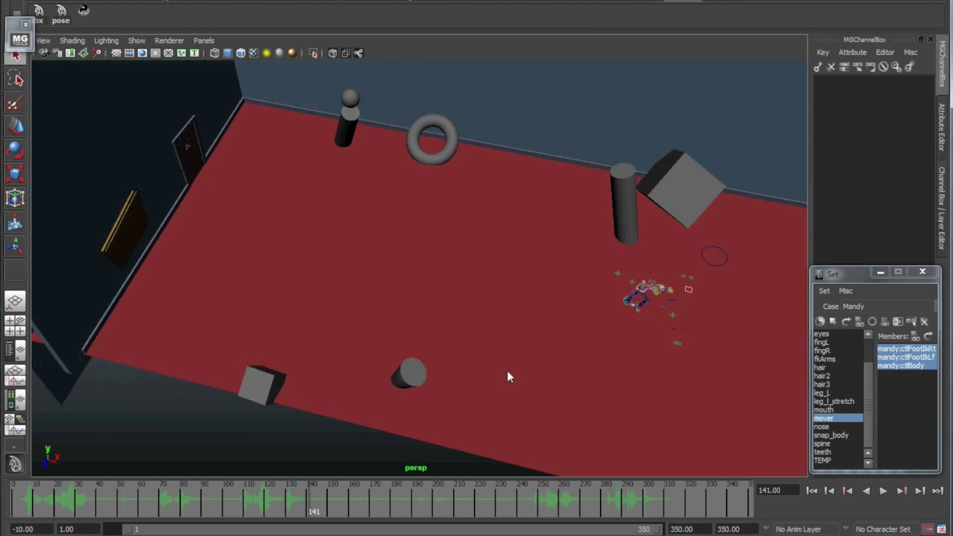
{"action": "left_click_drag", "start_coordinate": [609, 336], "coordinate": [615, 327], "text": "alt"}
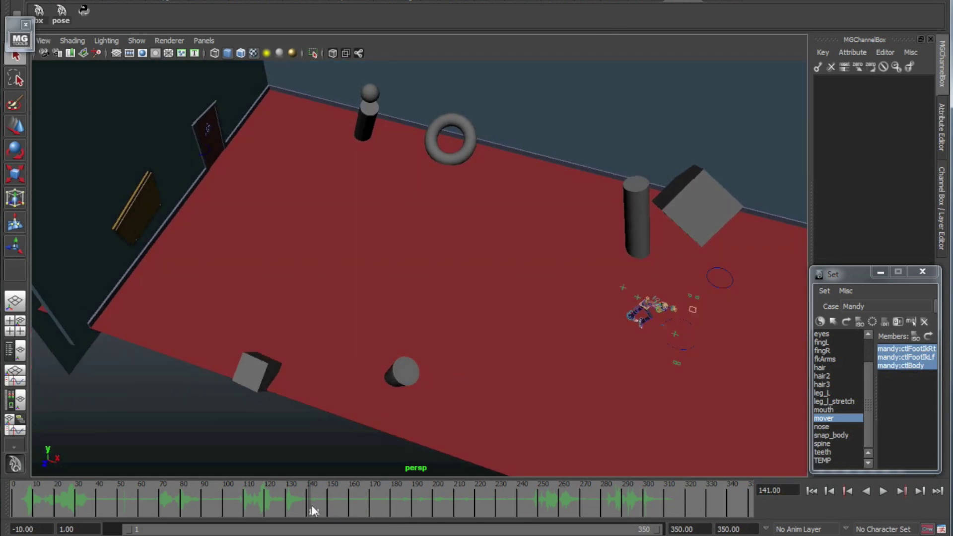
{"action": "key", "text": "alt+v"}
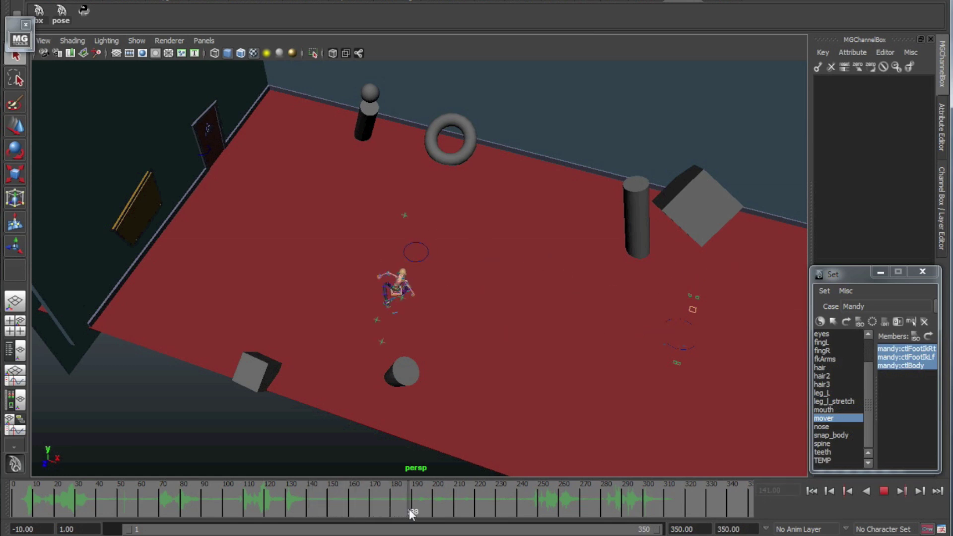
{"action": "key", "text": "alt+v"}
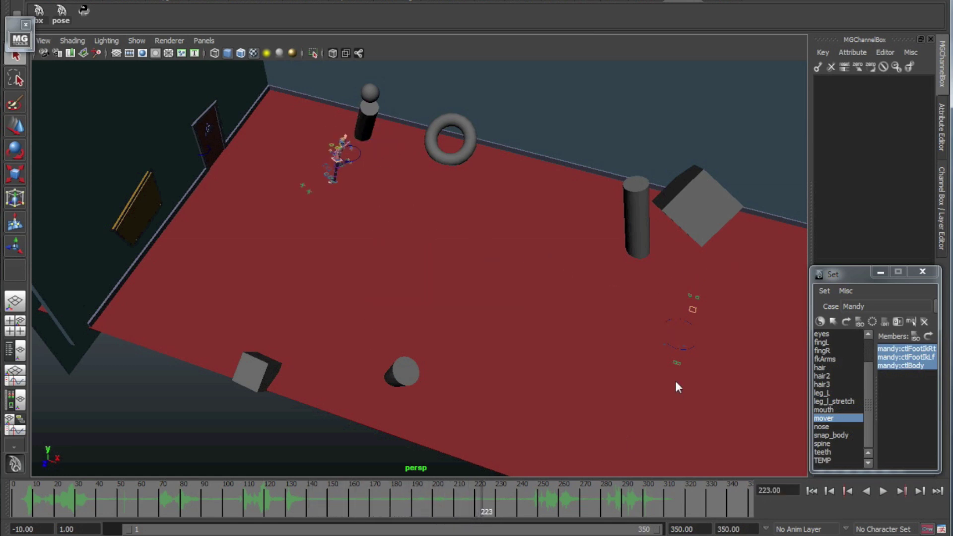
{"action": "key", "text": "alt+v"}
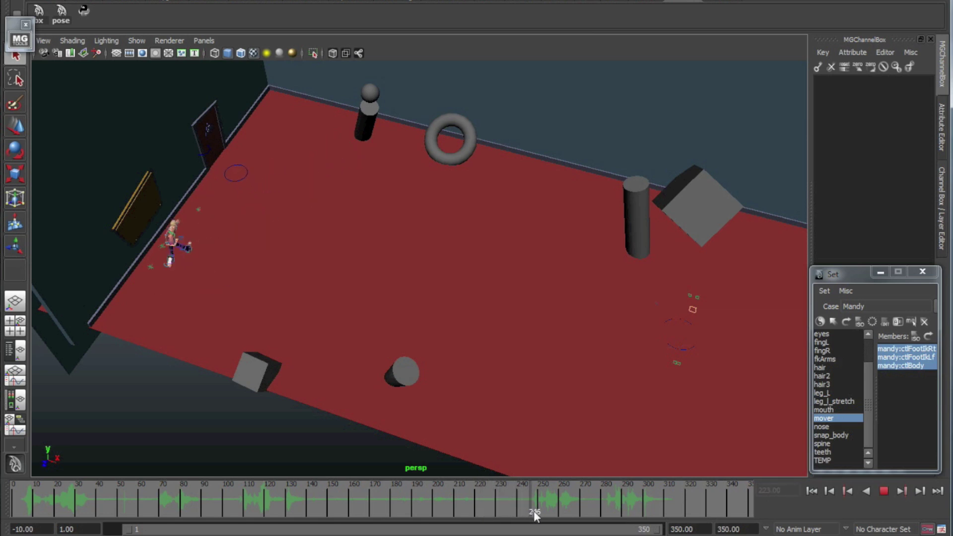
{"action": "key", "text": "alt+v"}
- Switch to the camMain view alone, play the whole shot from frame 1 and stop at frame 331
{"action": "left_click_drag", "start_coordinate": [531, 452], "coordinate": [496, 357], "text": "alt"}
{"action": "key", "text": "space"}
{"action": "key", "text": "space"}
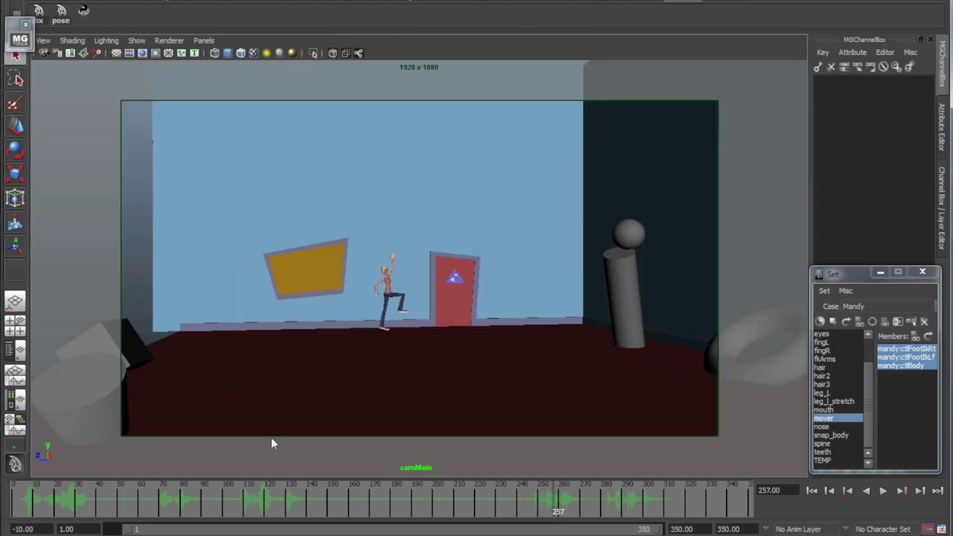
{"action": "left_click", "coordinate": [20, 498]}
{"action": "key", "text": "alt+v"}
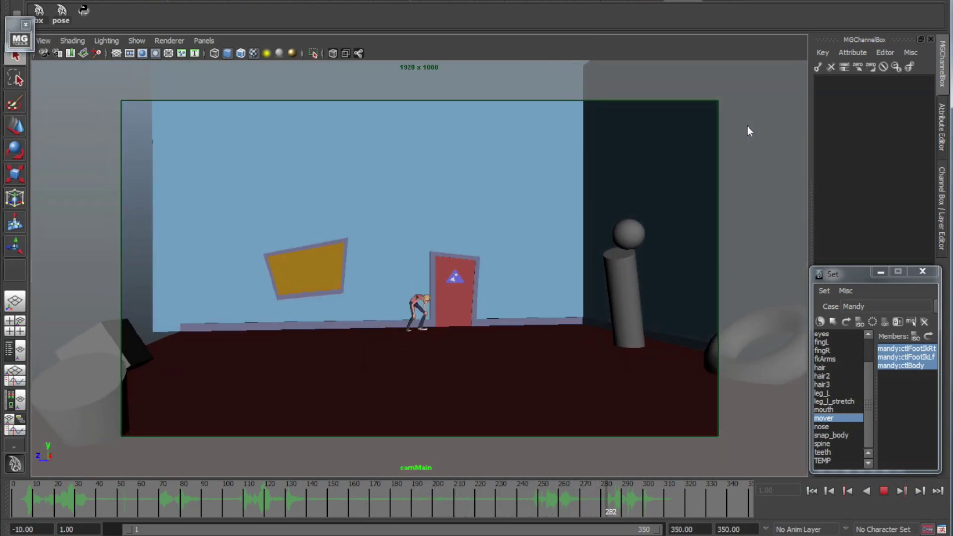
{"action": "left_click", "coordinate": [883, 491]}
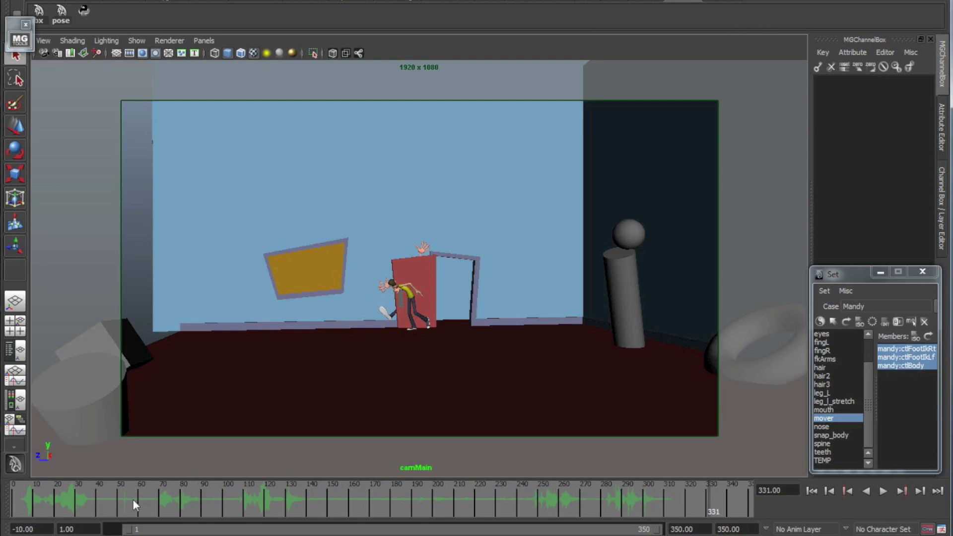
- Review frame 66, show camMain and perspective views side by side, and scrub to frame 268
{"action": "left_click_drag", "start_coordinate": [133, 499], "coordinate": [154, 501]}
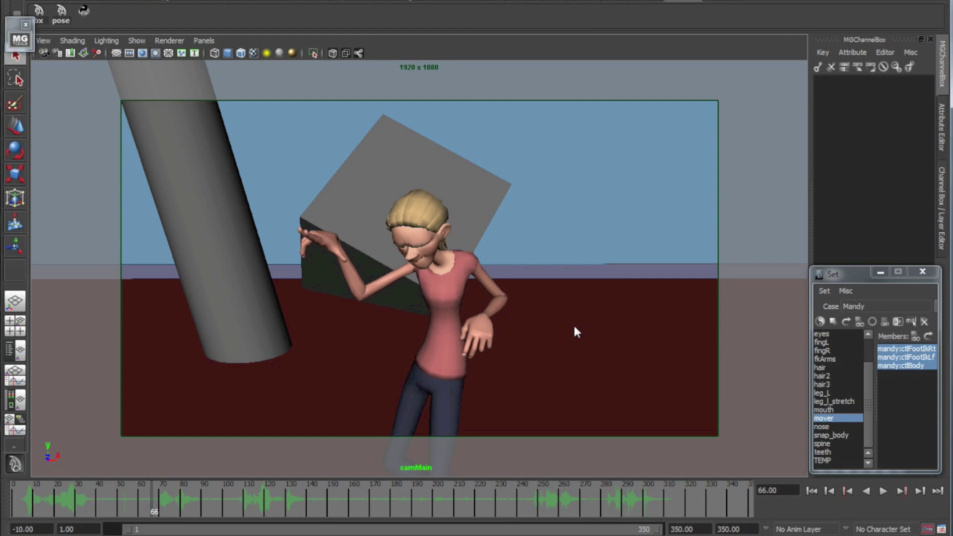
{"action": "key", "text": "space"}
{"action": "left_click_drag", "start_coordinate": [574, 326], "coordinate": [422, 499], "text": "alt"}
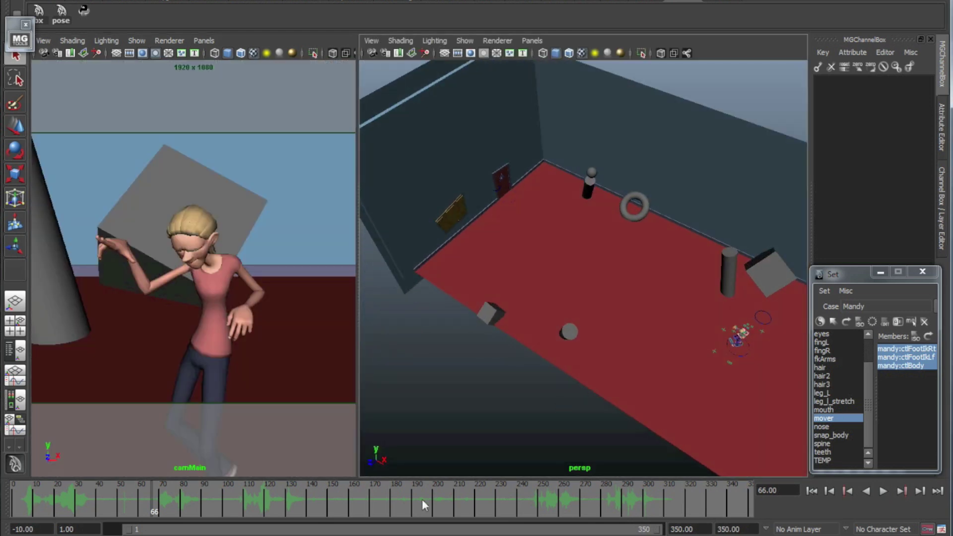
{"action": "left_click_drag", "start_coordinate": [365, 501], "coordinate": [578, 506]}
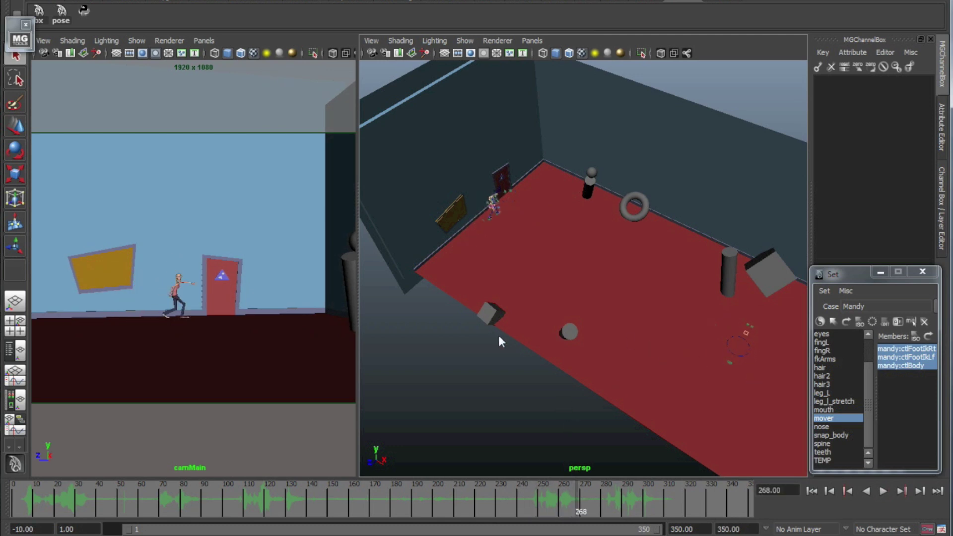
- Examine Mandy's position near the red door from several angles in the perspective view
{"action": "left_click_drag", "start_coordinate": [500, 341], "coordinate": [522, 397], "text": "alt"}
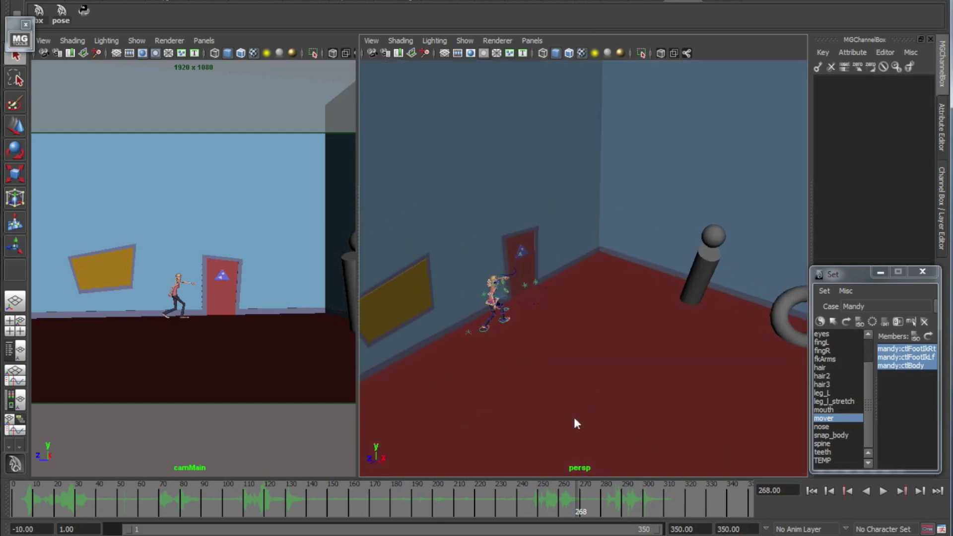
{"action": "right_click_drag", "start_coordinate": [606, 422], "coordinate": [472, 400], "text": "alt"}
{"action": "left_click_drag", "start_coordinate": [472, 400], "coordinate": [600, 407], "text": "alt"}
{"action": "right_click_drag", "start_coordinate": [600, 407], "coordinate": [566, 398], "text": "alt"}
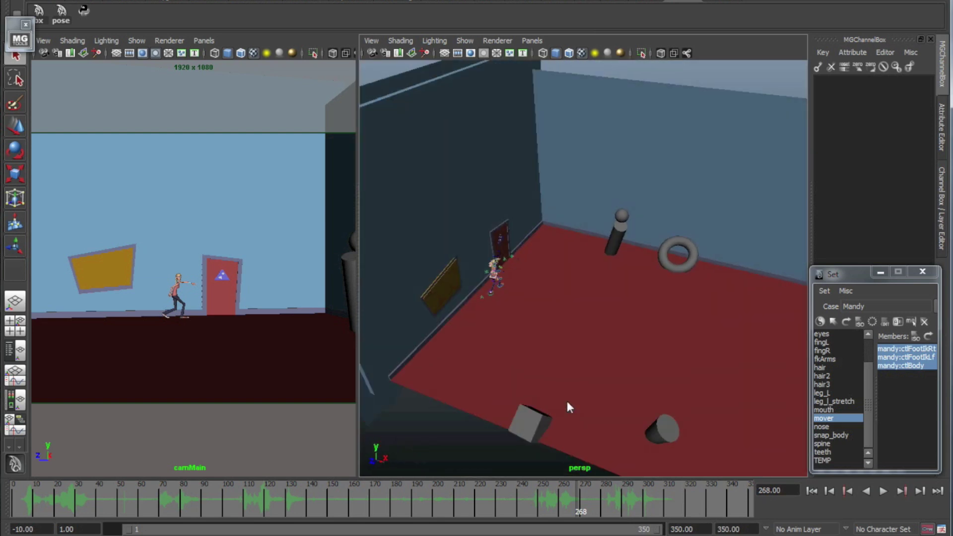
{"action": "left_click_drag", "start_coordinate": [568, 404], "coordinate": [575, 304], "text": "alt"}
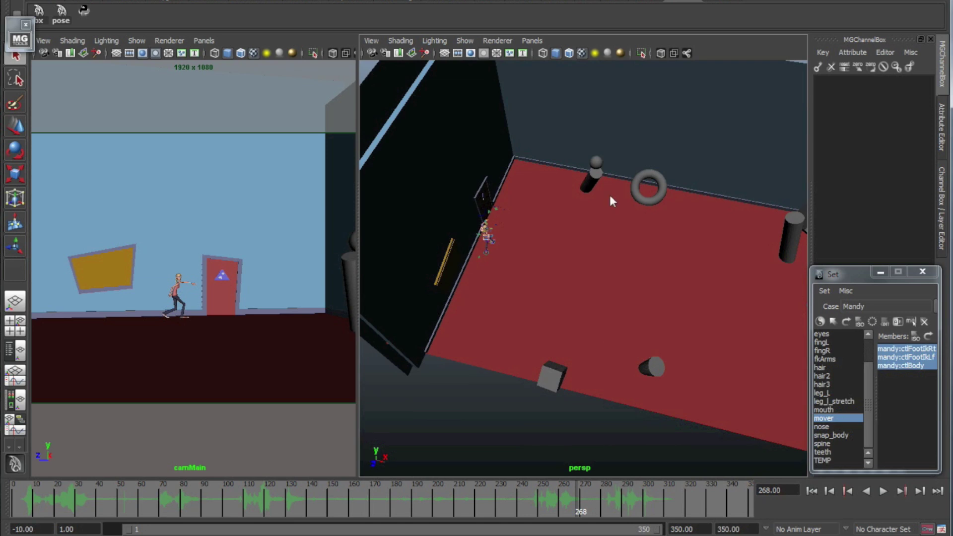
{"action": "left_click_drag", "start_coordinate": [615, 380], "coordinate": [627, 336], "text": "alt"}
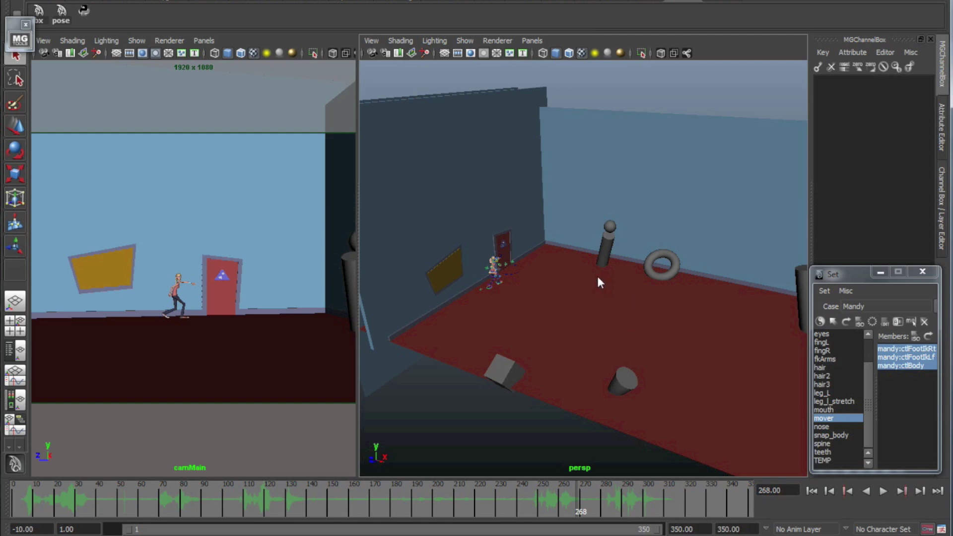
{"action": "left_click_drag", "start_coordinate": [597, 278], "coordinate": [597, 329], "text": "alt"}
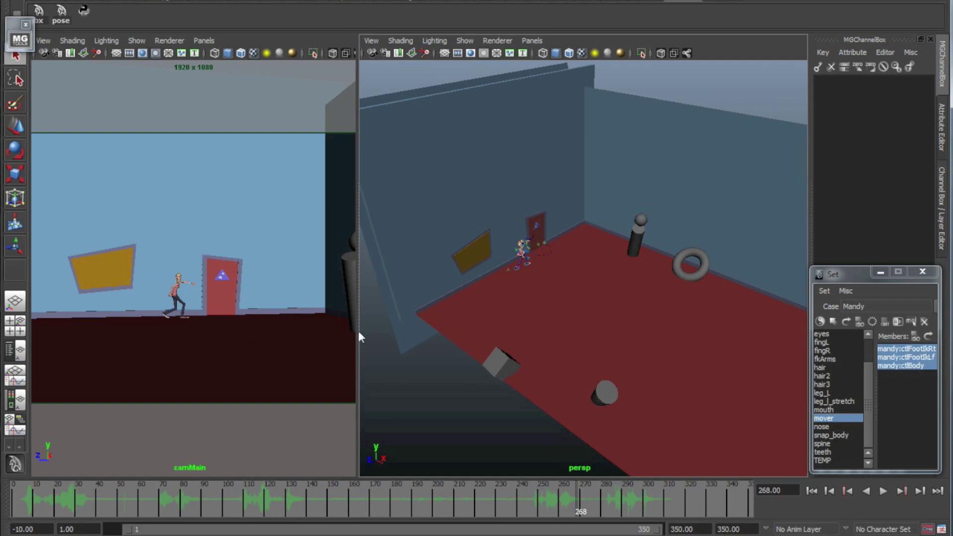
{"action": "left_click_drag", "start_coordinate": [359, 331], "coordinate": [403, 339]}
- Show camMain alone and review Mandy's poses at frames 54, 170, 57 and 158
{"action": "key", "text": "space"}
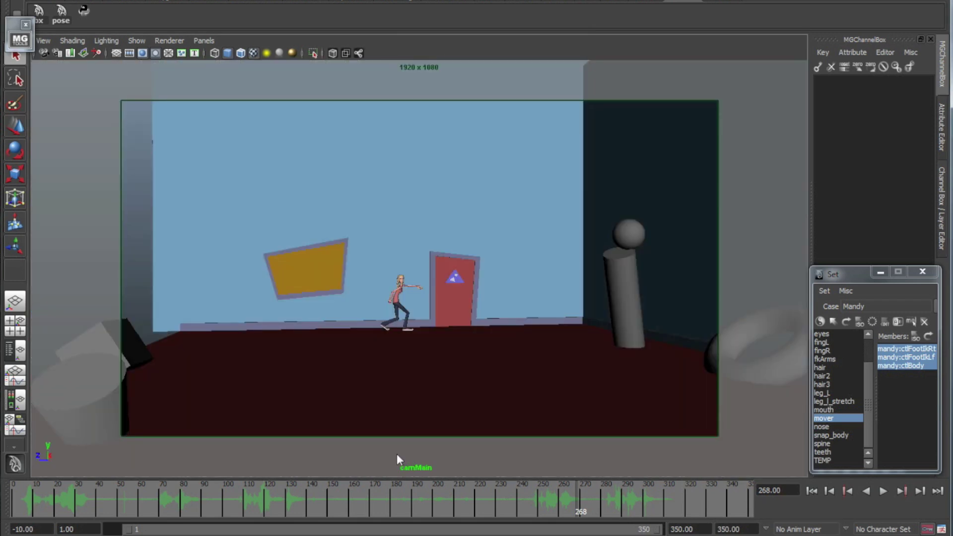
{"action": "left_click_drag", "start_coordinate": [76, 499], "coordinate": [128, 504]}
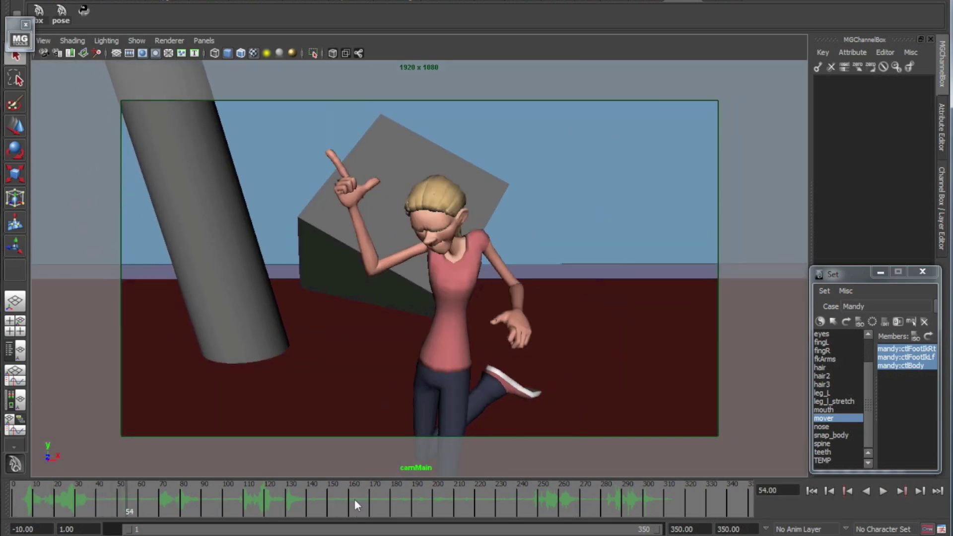
{"action": "left_click_drag", "start_coordinate": [353, 499], "coordinate": [375, 500]}
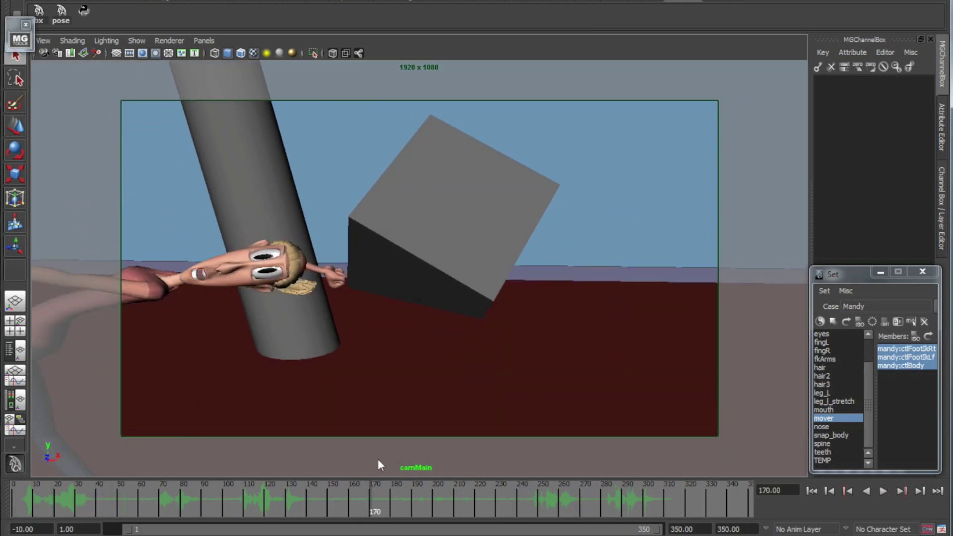
{"action": "left_click", "coordinate": [116, 499]}
{"action": "key", "text": "alt+v"}
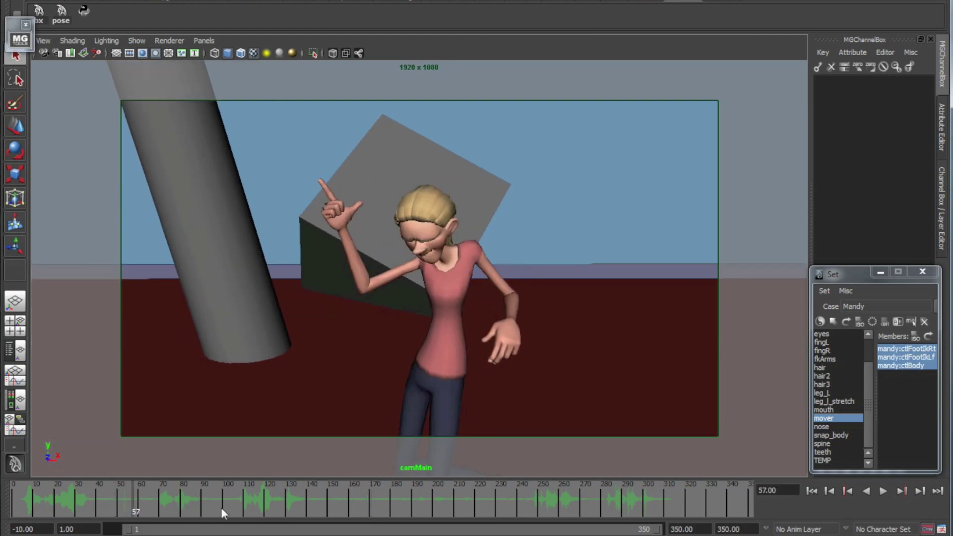
{"action": "left_click_drag", "start_coordinate": [335, 502], "coordinate": [346, 497]}
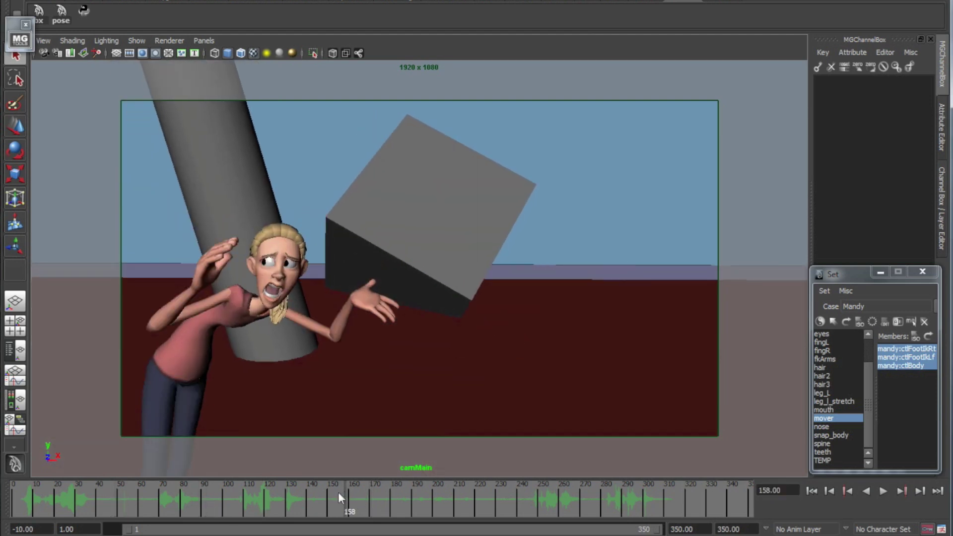
- Check Mandy's pose at frame 181 and play through her leaps in the camMain view past frame 227
{"action": "left_click", "coordinate": [397, 500]}
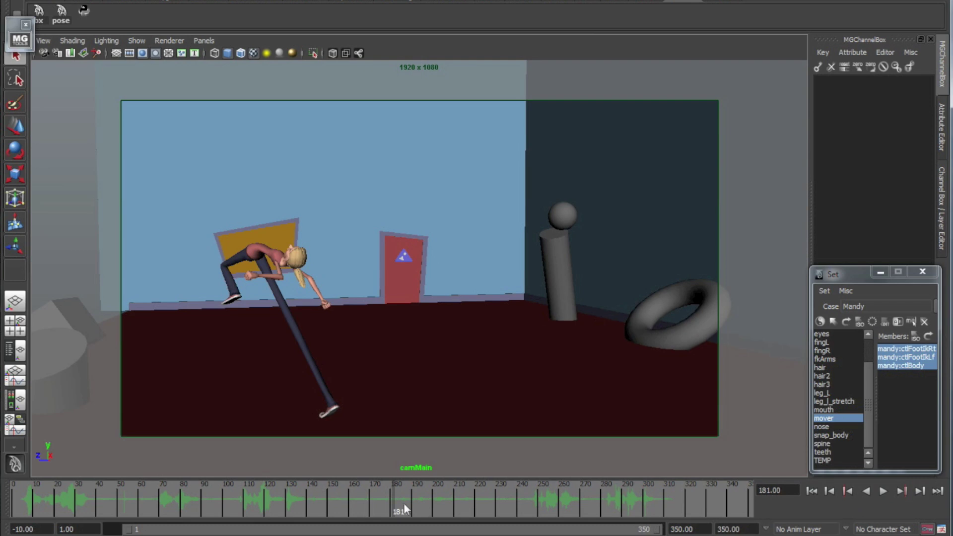
{"action": "key", "text": "alt+v"}
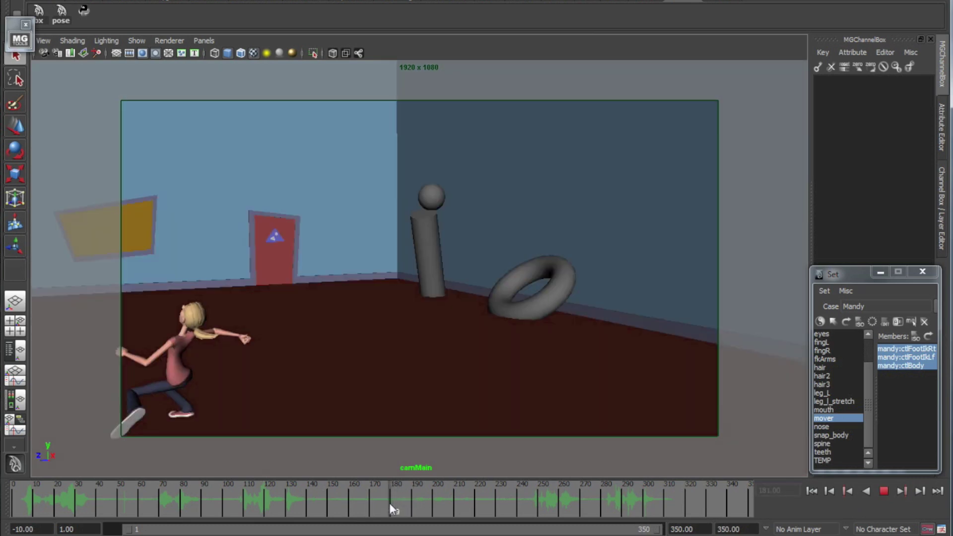
{"action": "left_click", "coordinate": [395, 507]}
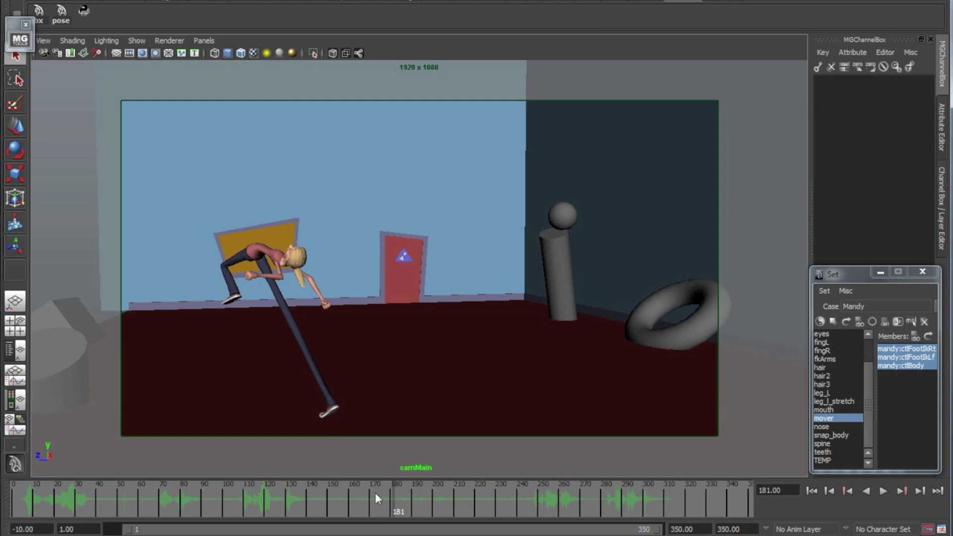
{"action": "key", "text": "alt+v"}
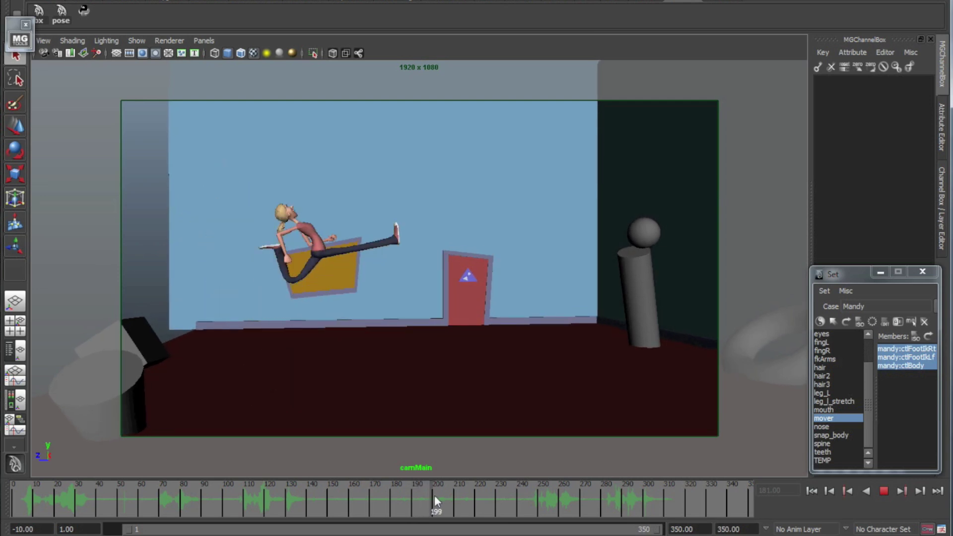
{"action": "left_click_drag", "start_coordinate": [434, 496], "coordinate": [493, 494]}
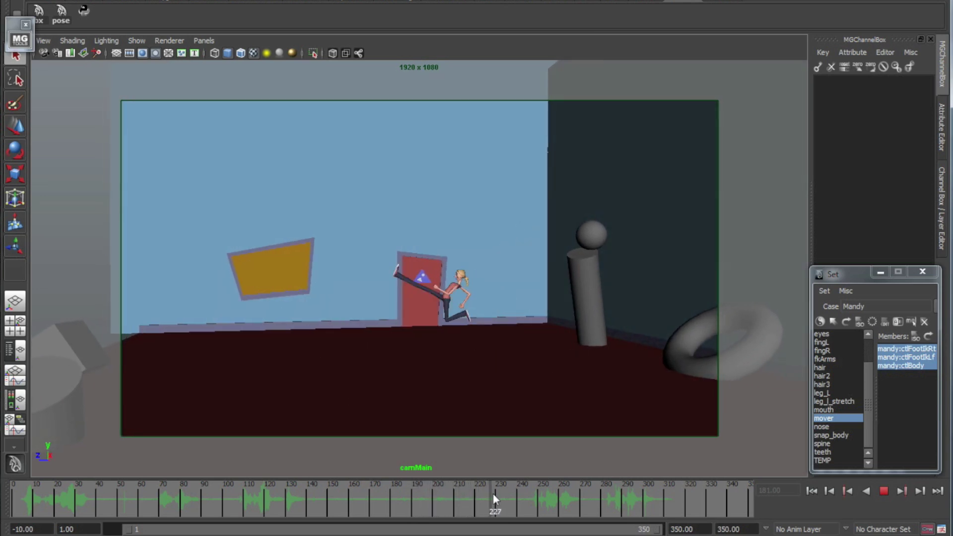
{"action": "key", "text": "alt+v"}
- Play Mandy's opening movement from frame 5 in the camMain view and stop at frame 20
{"action": "left_click_drag", "start_coordinate": [136, 498], "coordinate": [20, 501]}
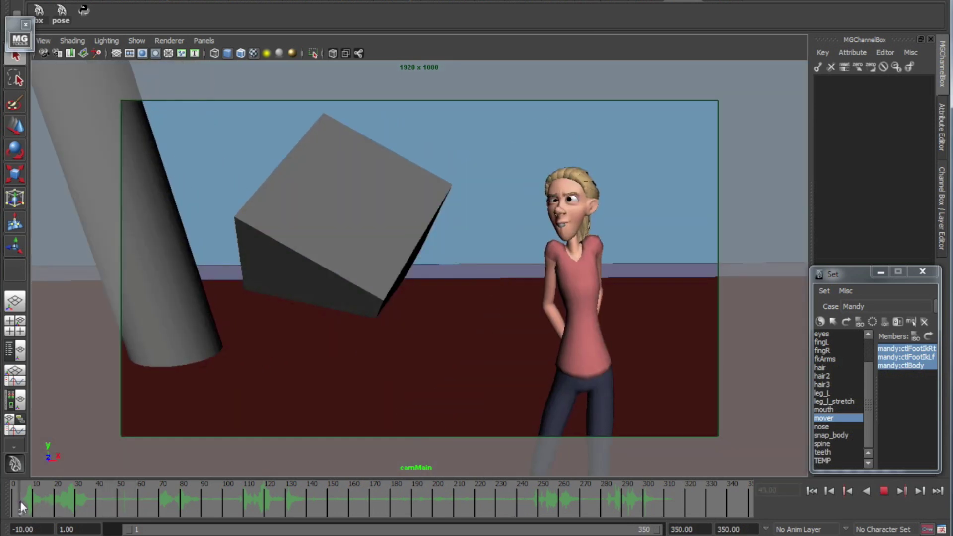
{"action": "left_click", "coordinate": [22, 503]}
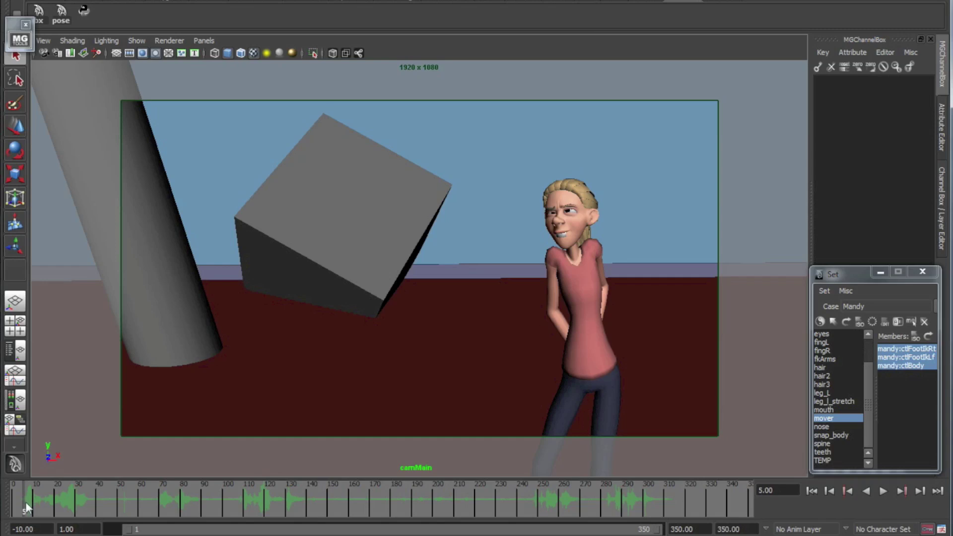
{"action": "key", "text": "alt+v"}
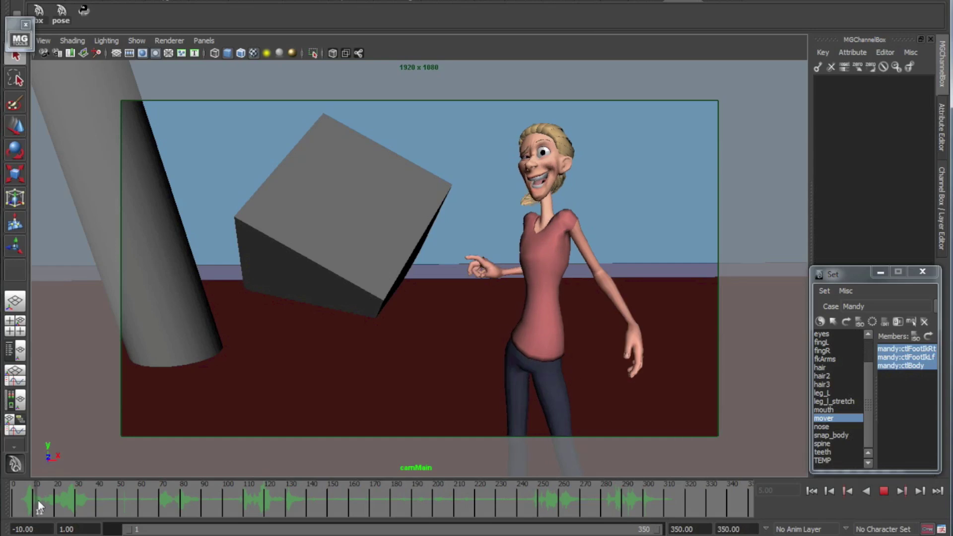
{"action": "left_click", "coordinate": [54, 499]}
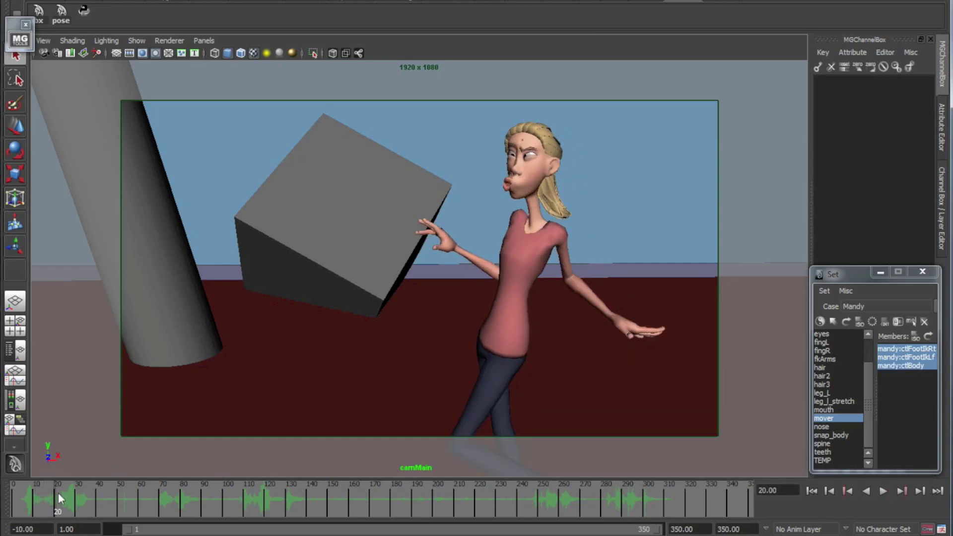
- Play the shot from frame 20 in the camMain view and return to frame 22
{"action": "key", "text": "alt+v"}
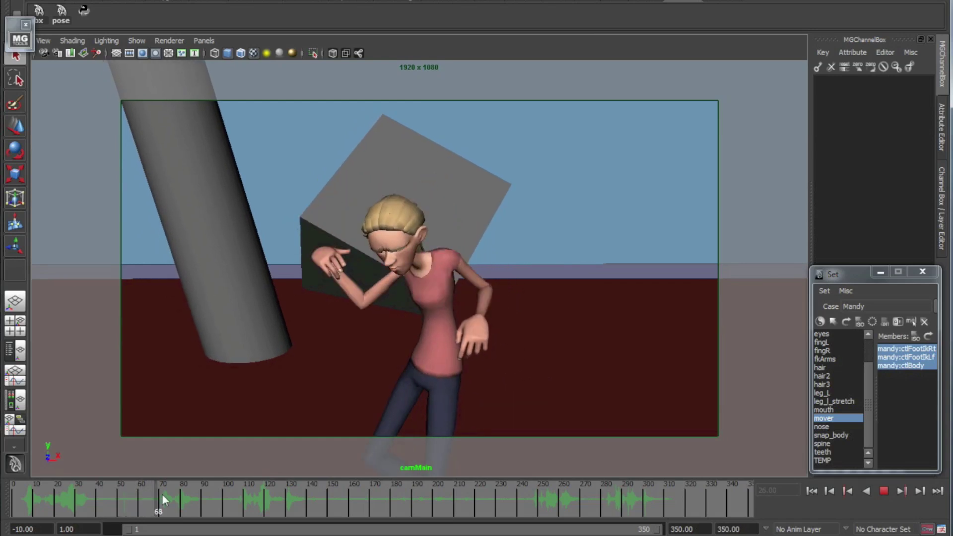
{"action": "mouse_move", "coordinate": [162, 495]}
{"action": "left_mouse_down"}
{"action": "mouse_move", "coordinate": [337, 501]}
{"action": "mouse_move", "coordinate": [62, 497]}
{"action": "left_mouse_up"}
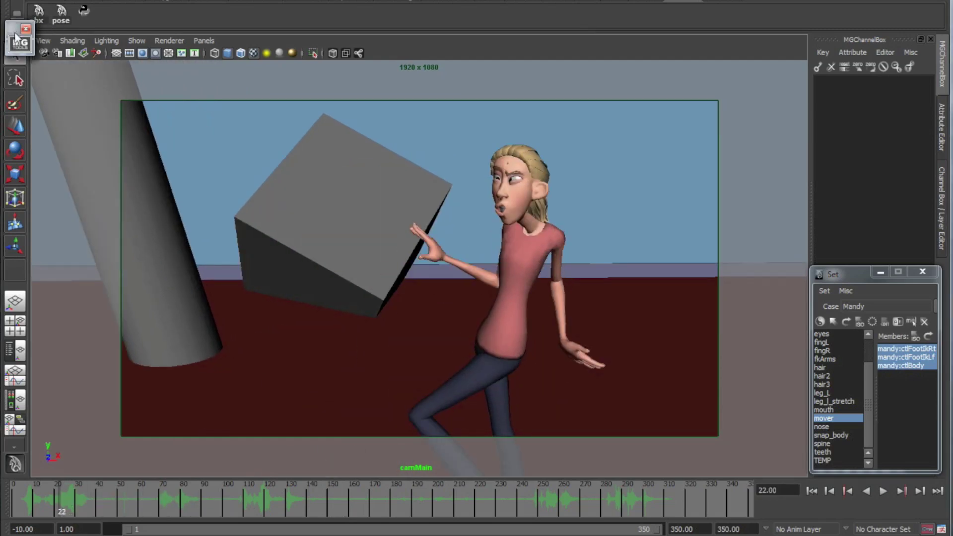
- Open abxPicker for Mandy, inspect the keys of a side face control and the jaw control, and close the picker
{"action": "left_click", "coordinate": [38, 11]}
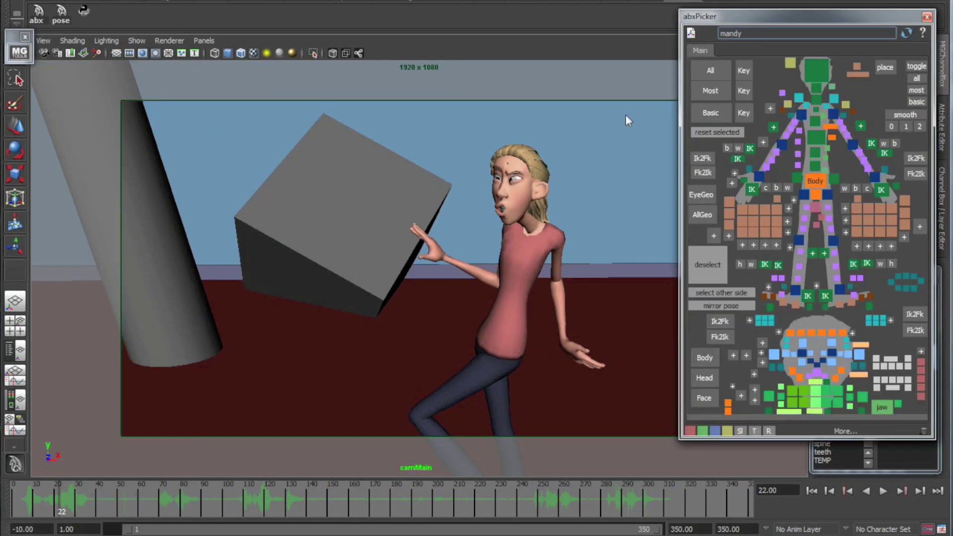
{"action": "left_click_drag", "start_coordinate": [748, 19], "coordinate": [709, 12]}
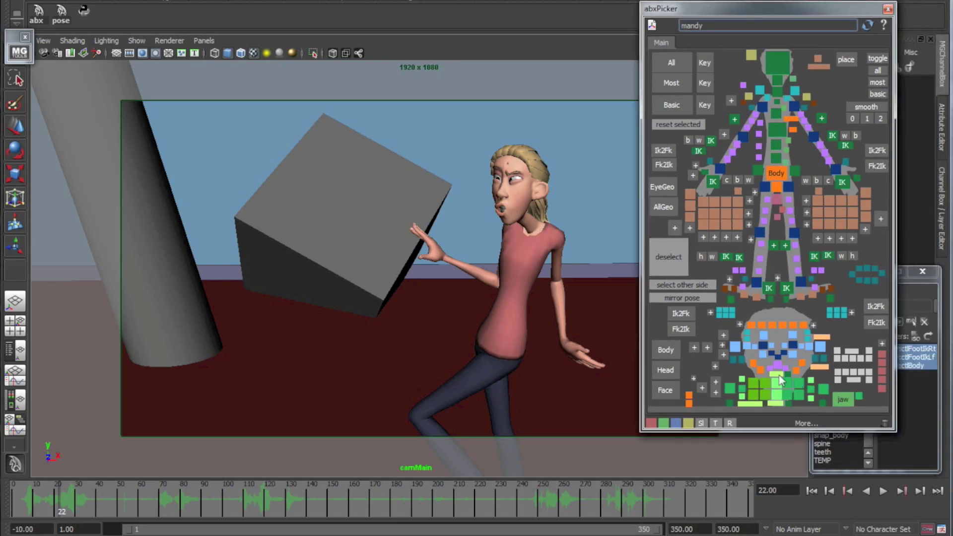
{"action": "left_click", "coordinate": [822, 338]}
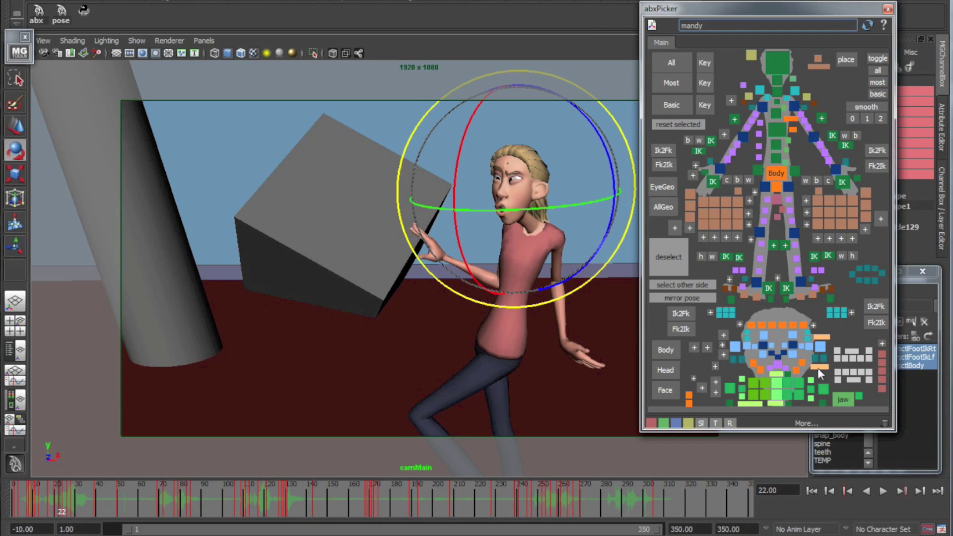
{"action": "left_click", "coordinate": [839, 396]}
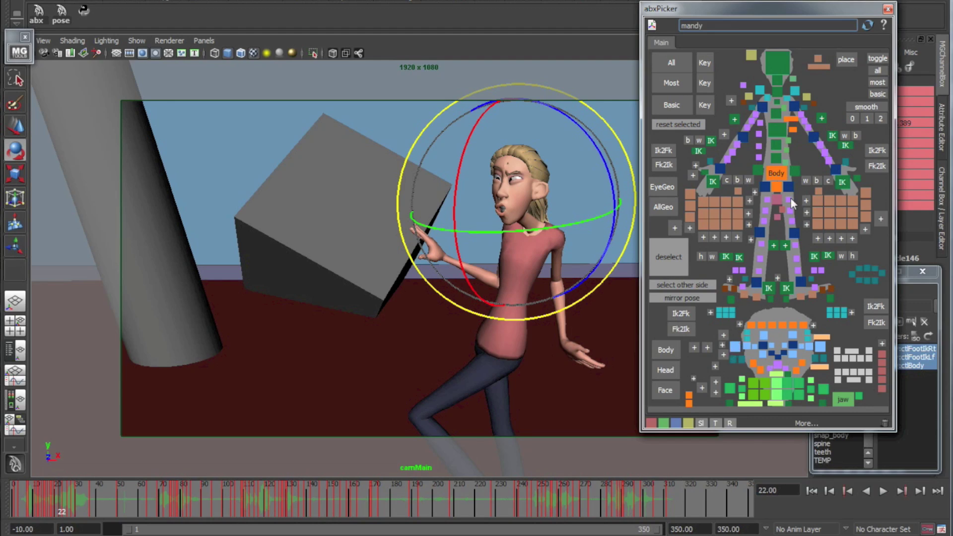
{"action": "left_click", "coordinate": [887, 9]}
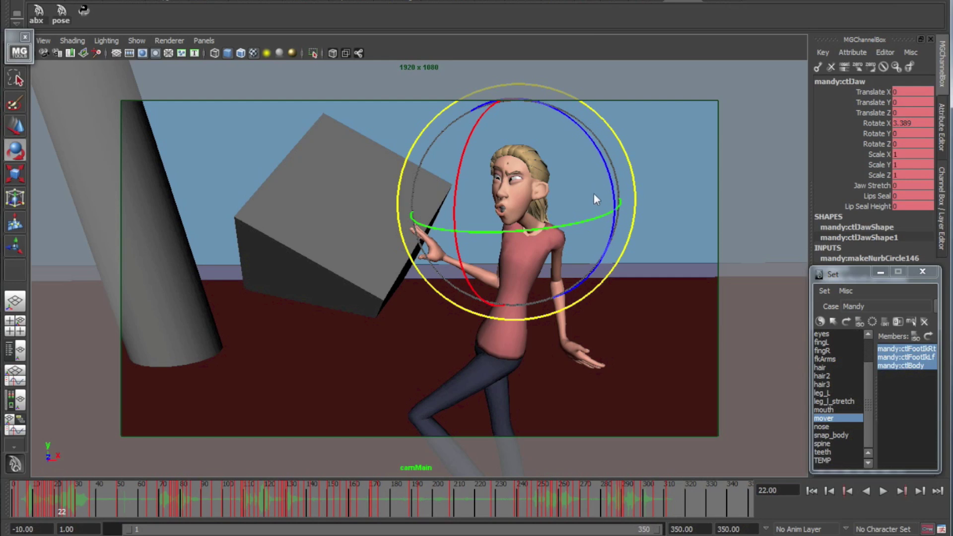
- Deselect the jaw control and check Mandy's run near the red door at frame 248
{"action": "left_click", "coordinate": [609, 303]}
{"action": "left_click_drag", "start_coordinate": [410, 497], "coordinate": [539, 506]}
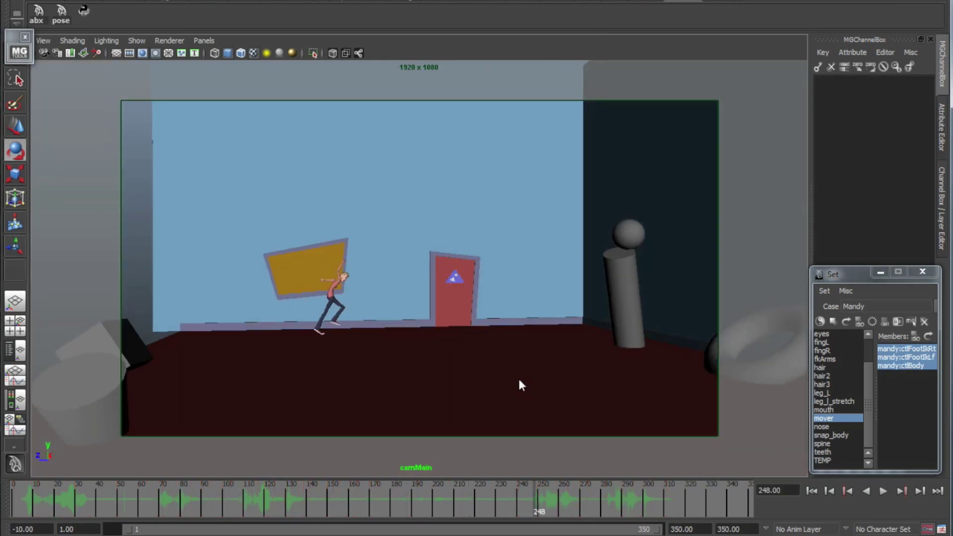